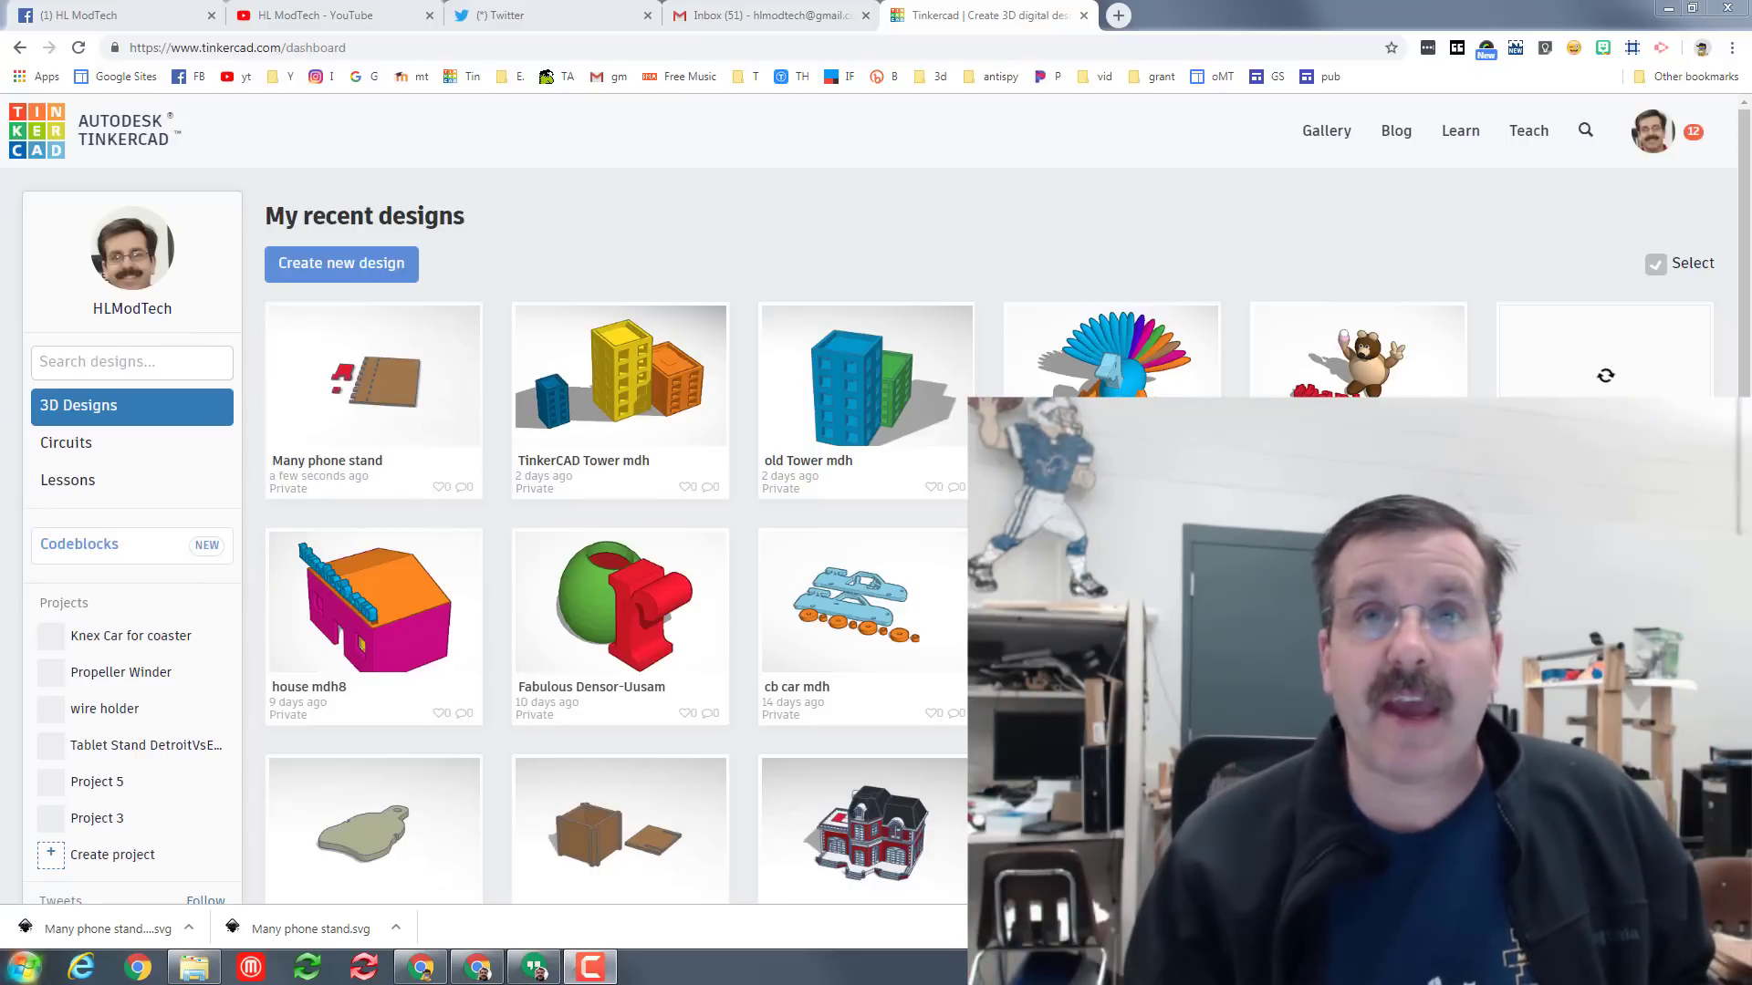
Create a new blank design from the dashboard; it opens as 'Shiny Stantia'.
click(351, 264)
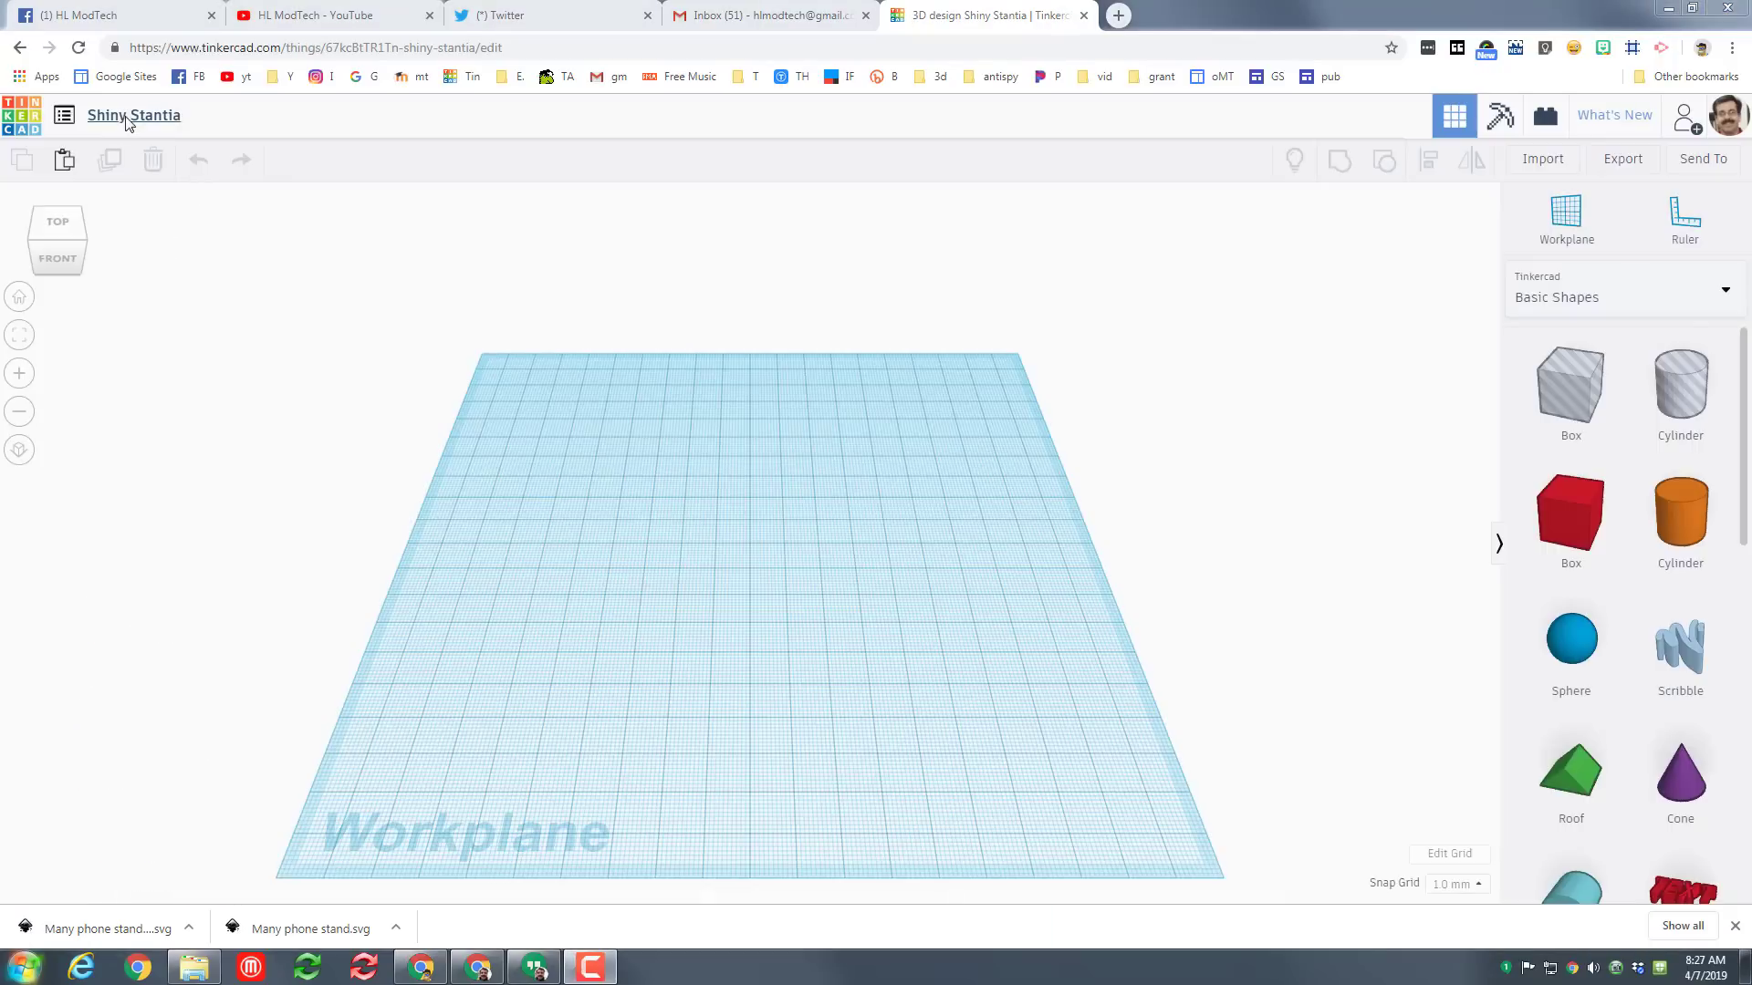
Rename the design from 'Shiny Stantia' to 'TinkerCAD Towers mdh8'.
click(128, 116)
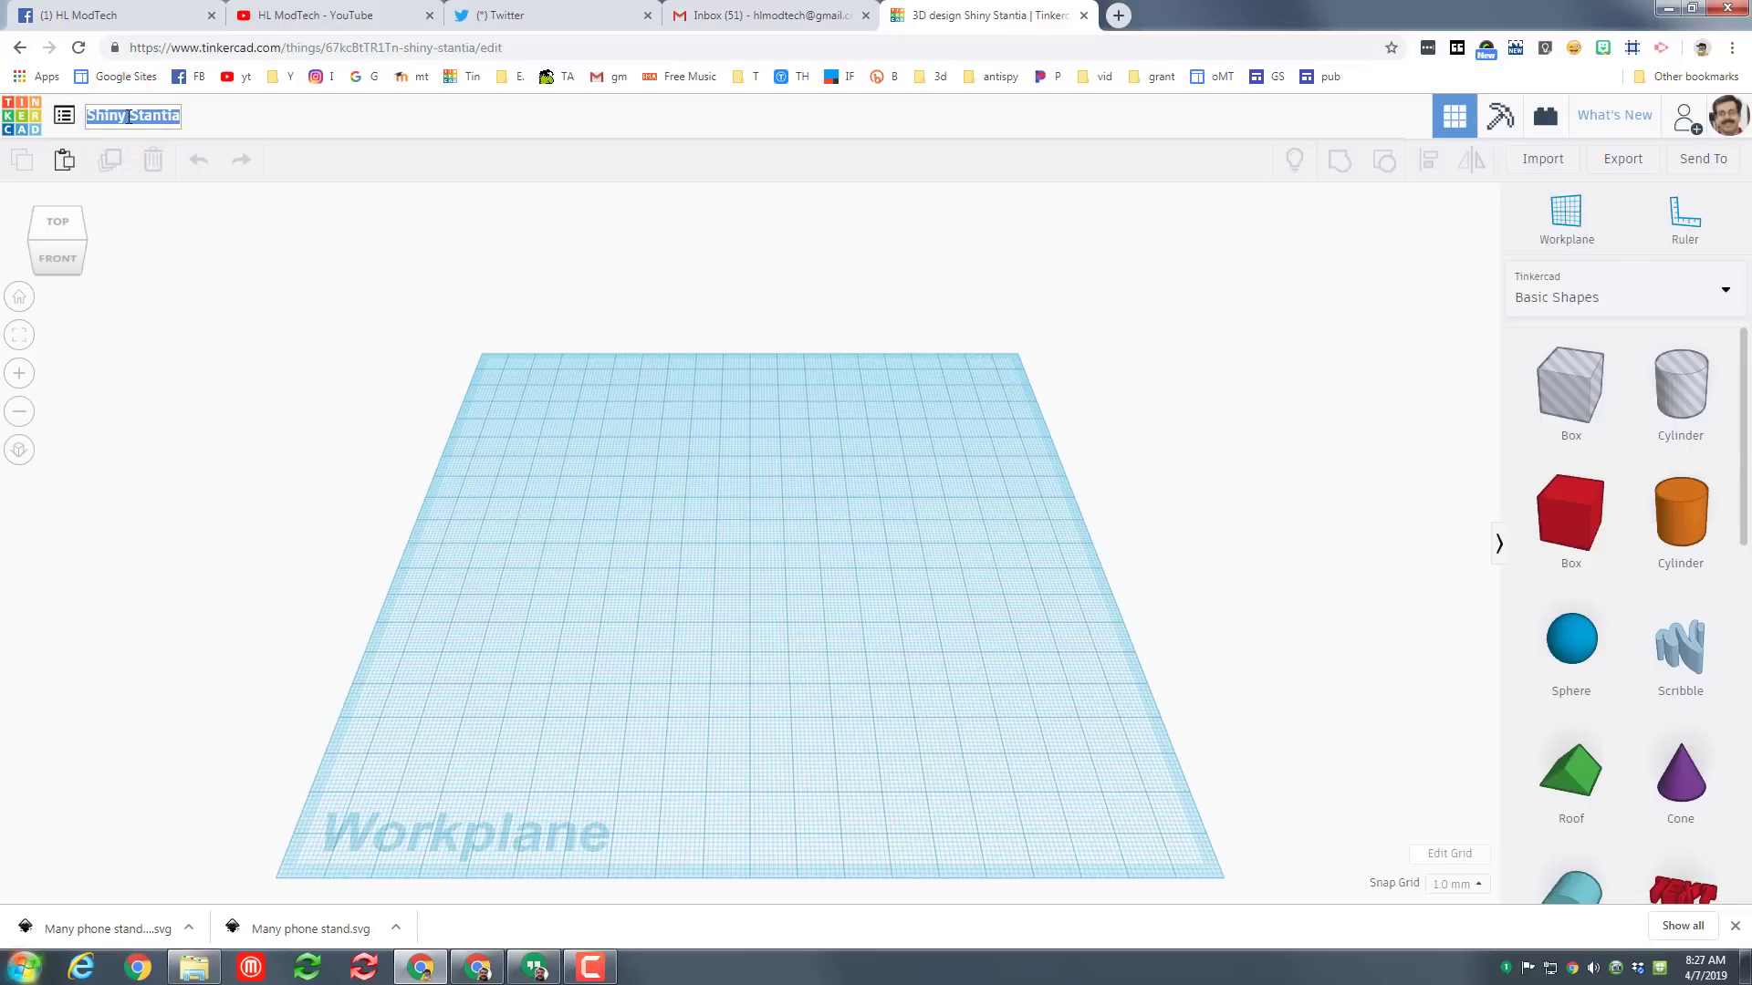
key(ctrl+v)
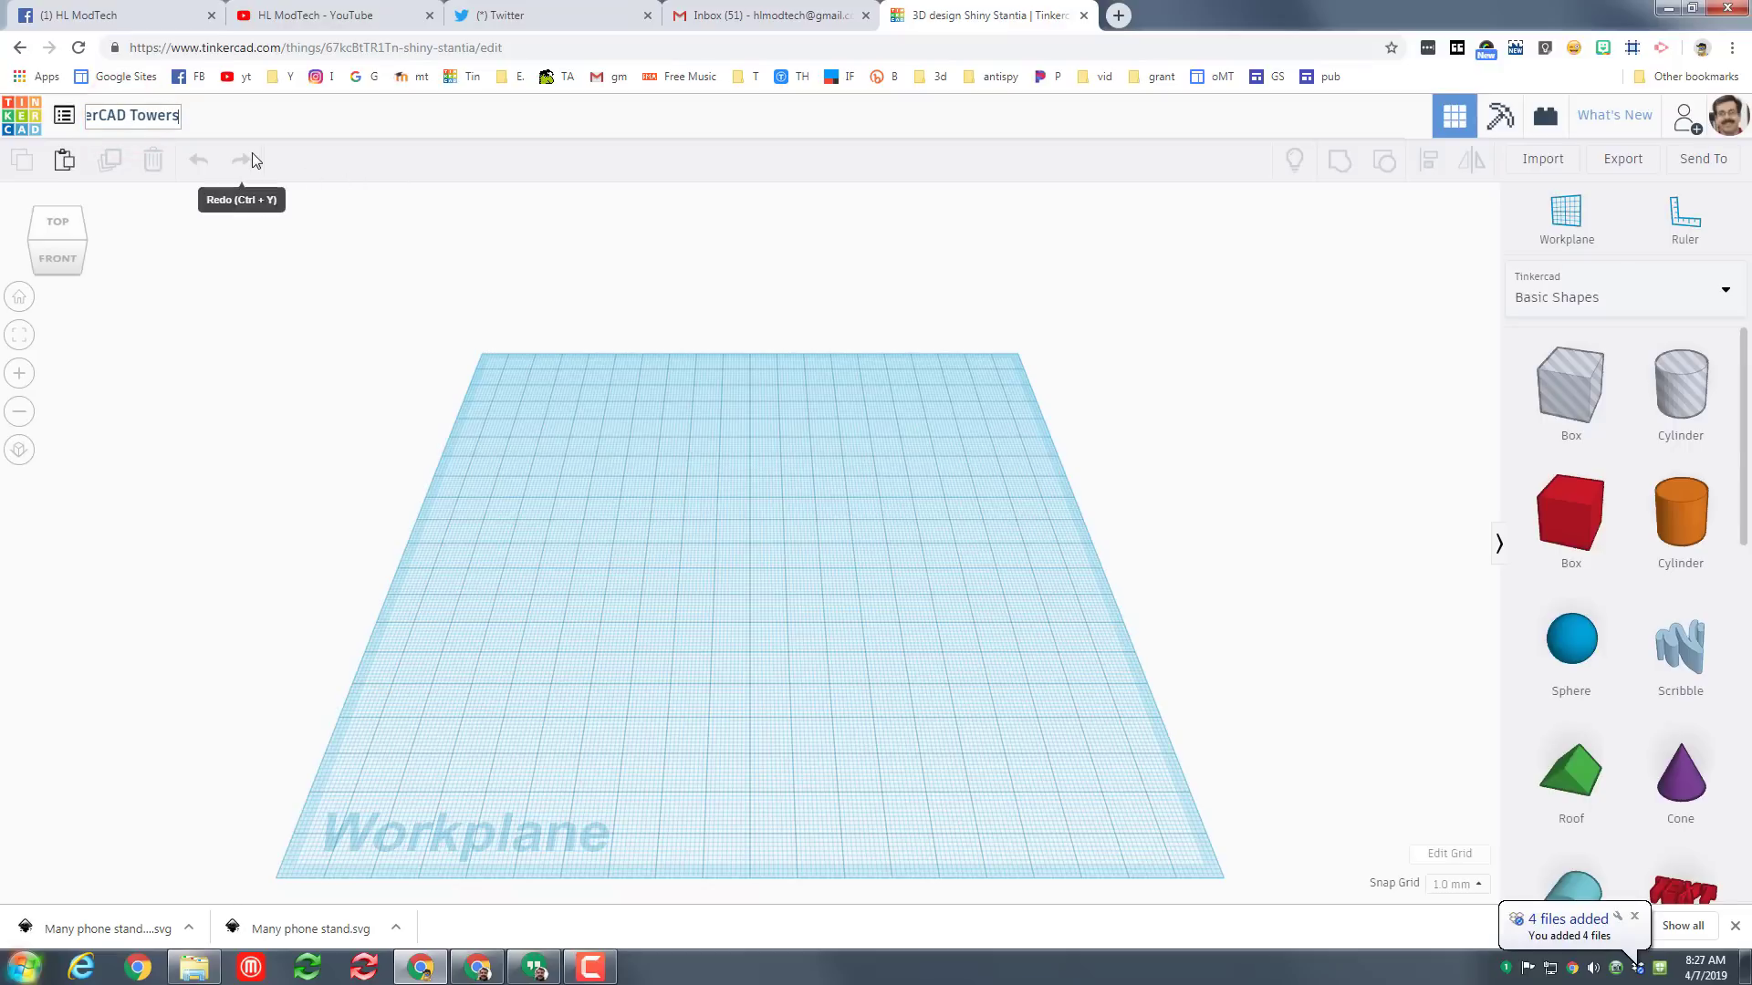
text(mdh)
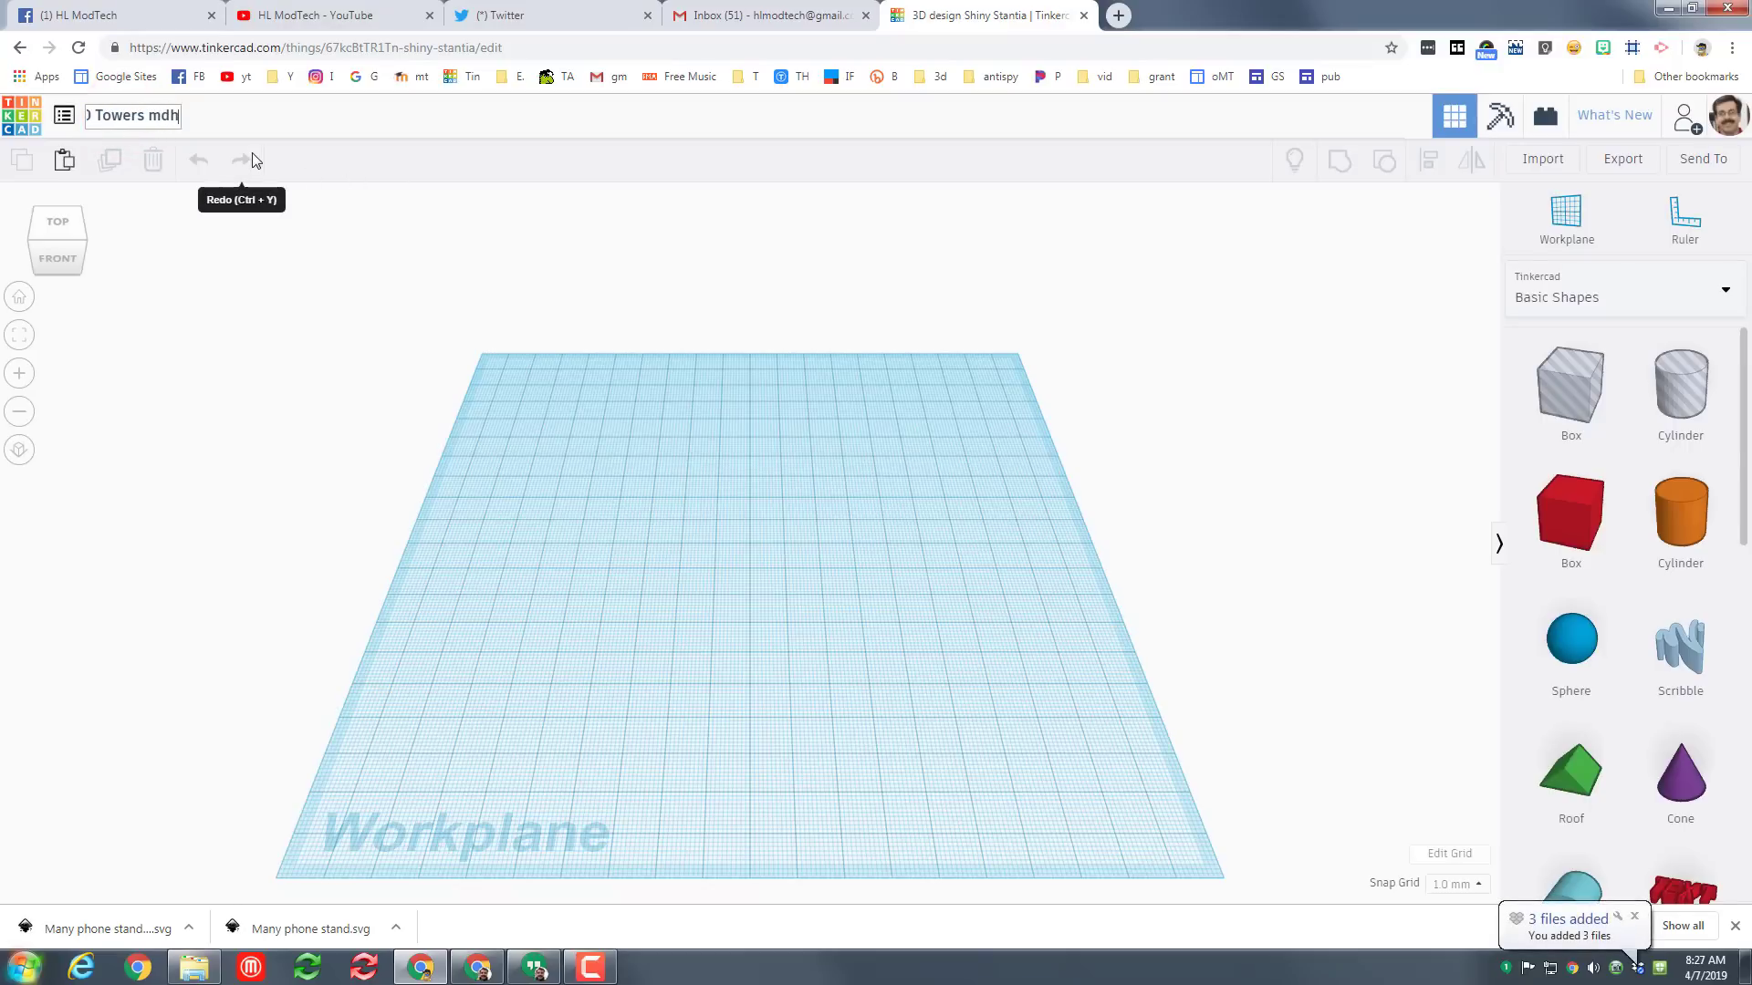
text(8)
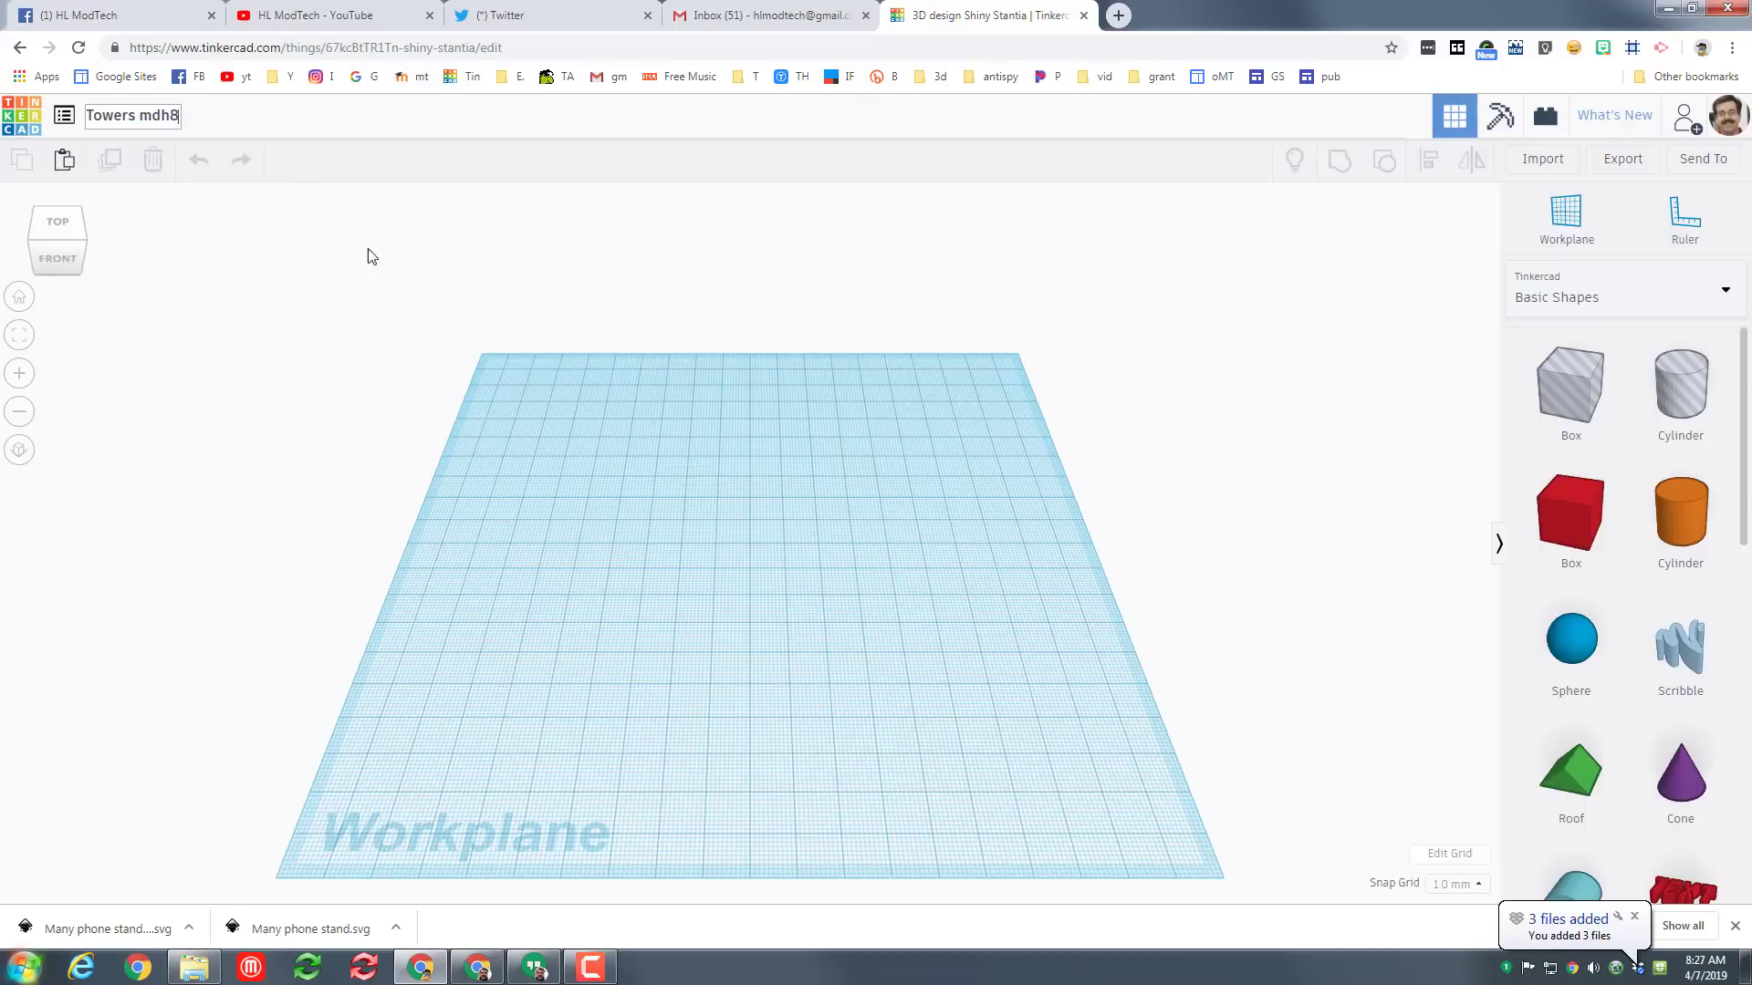
key(Return)
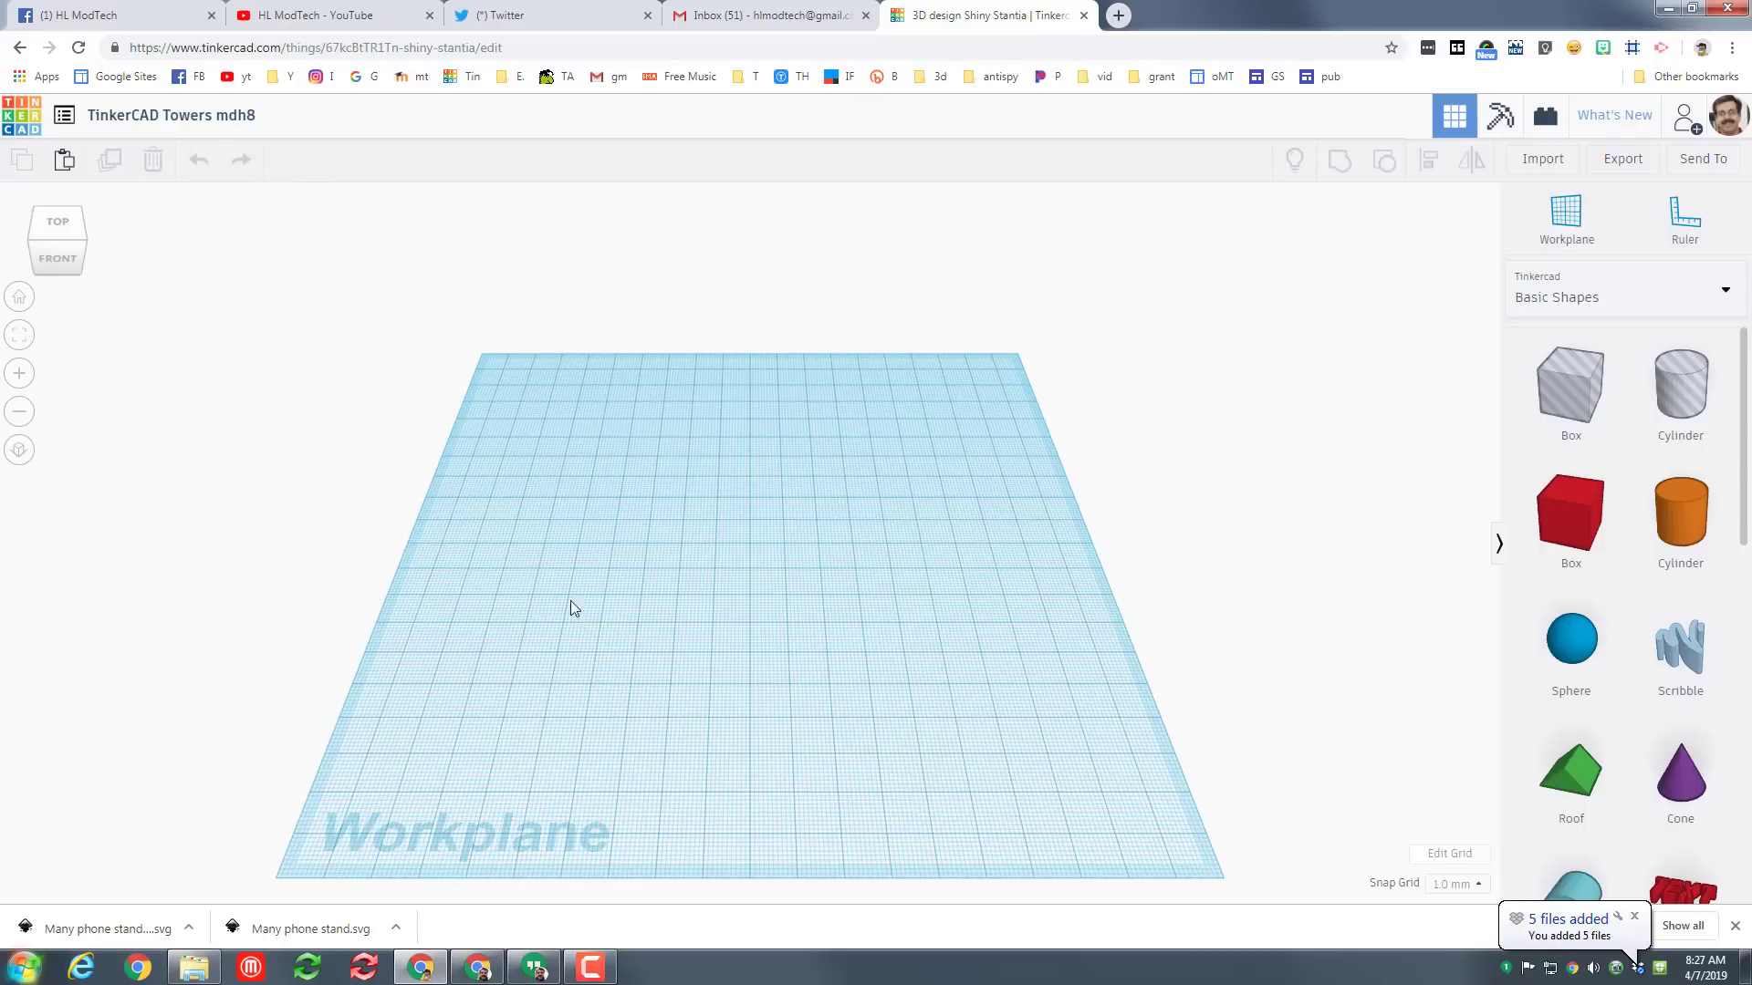
Place a red box and size it 40 wide, 40 deep and 80 high.
drag(1564, 527, 704, 560)
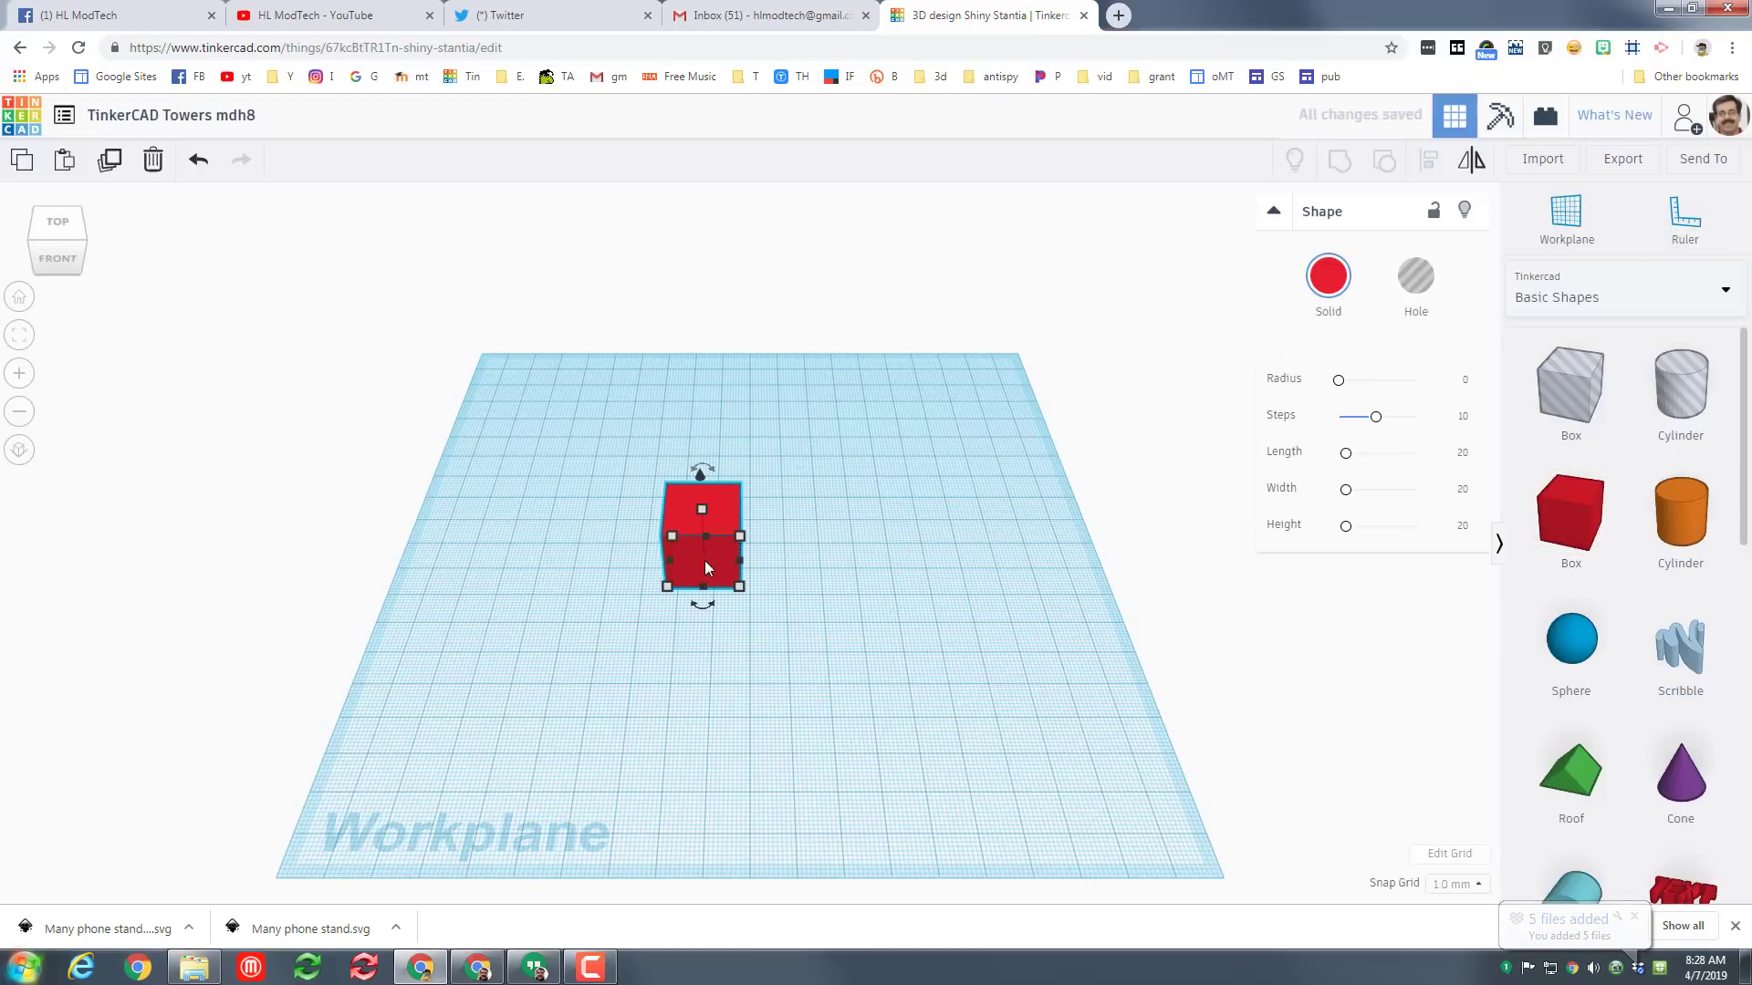
mouse_move(735, 593)
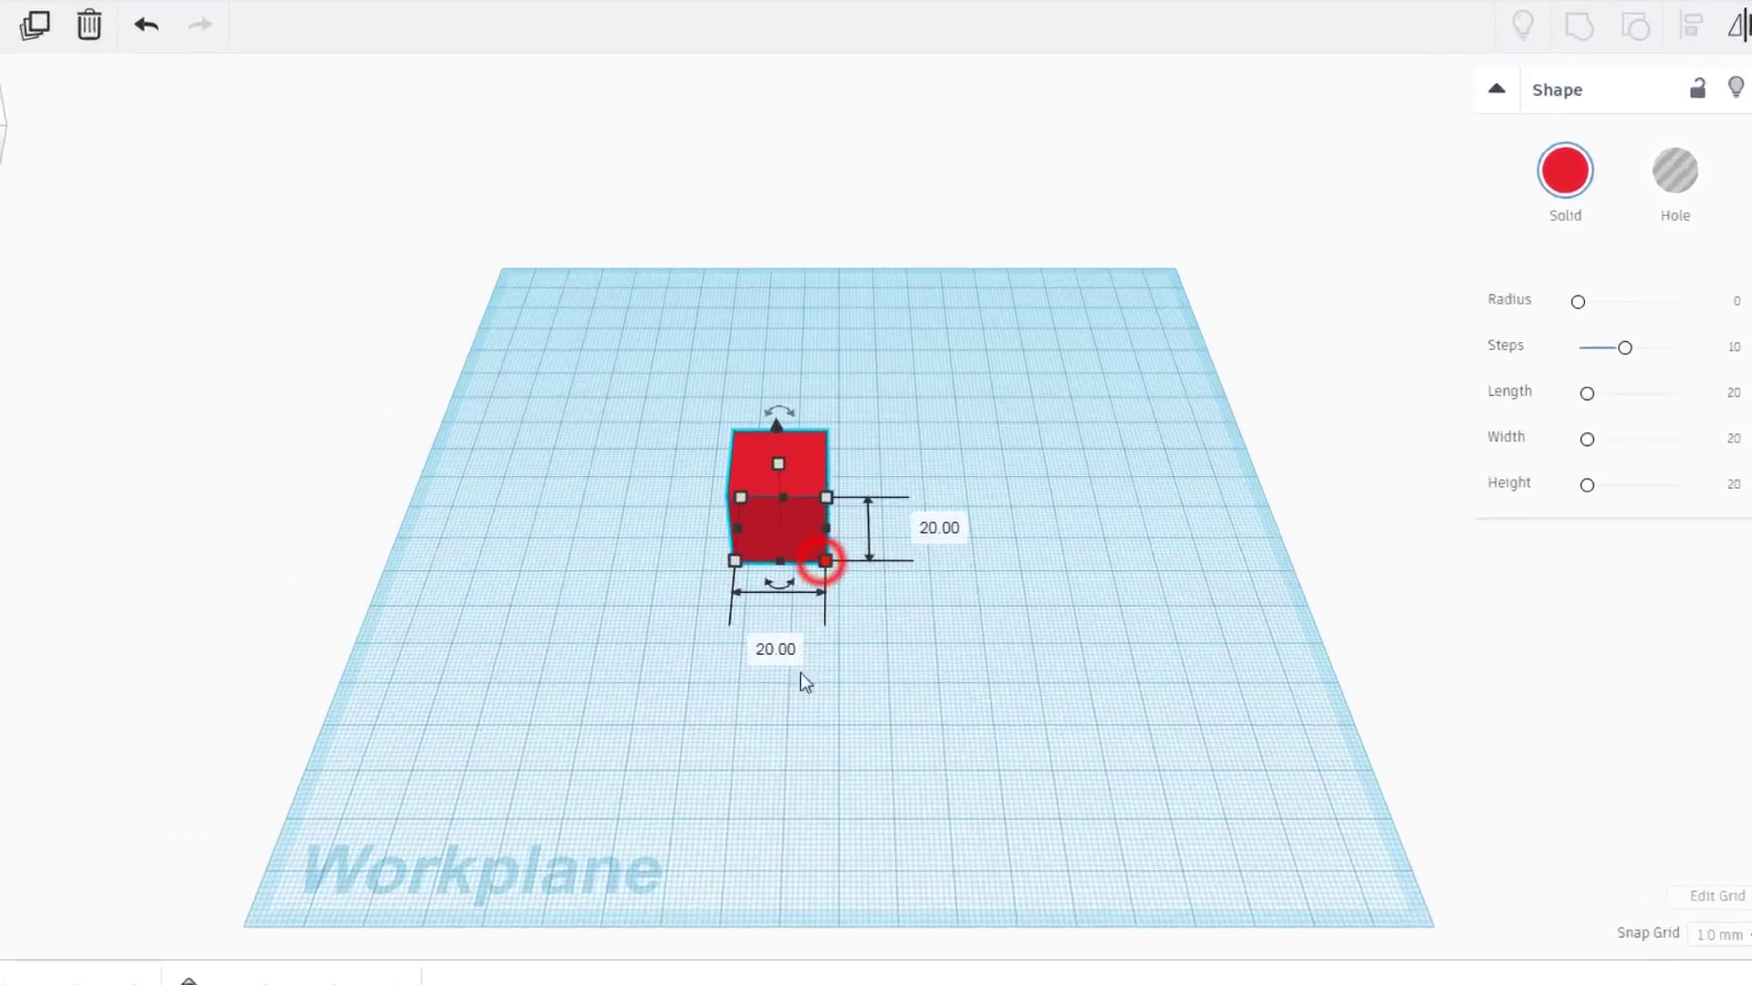
click(776, 648)
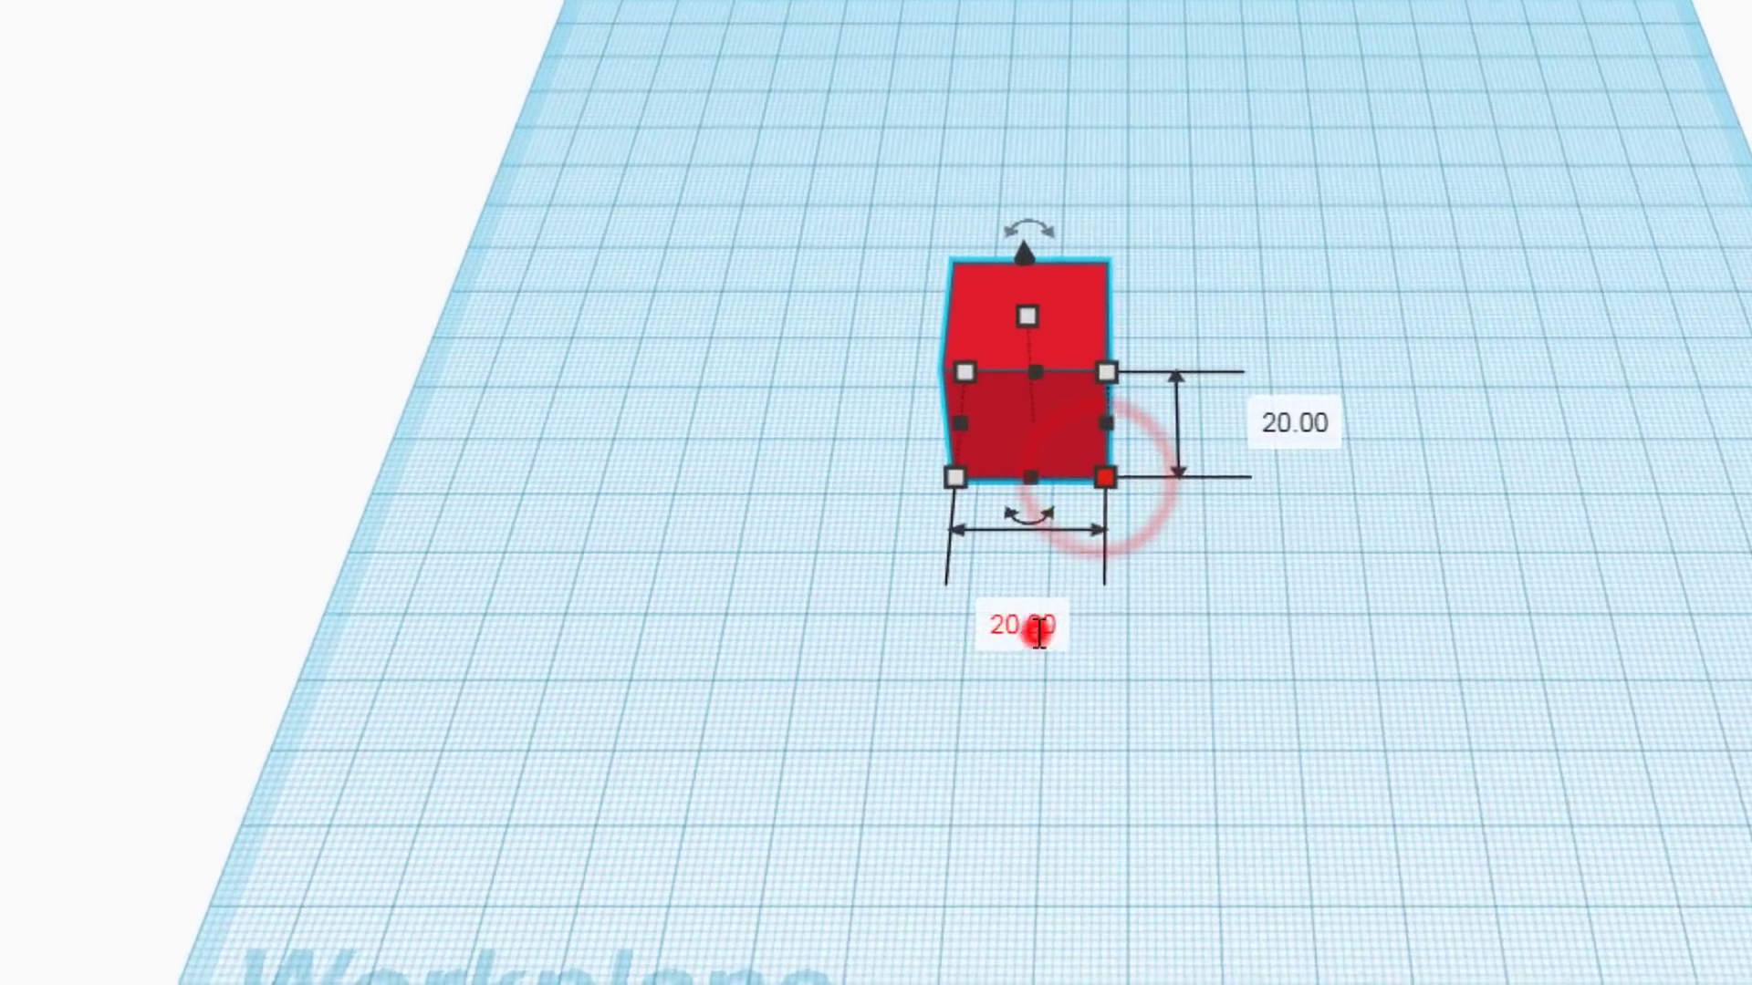
text(40)
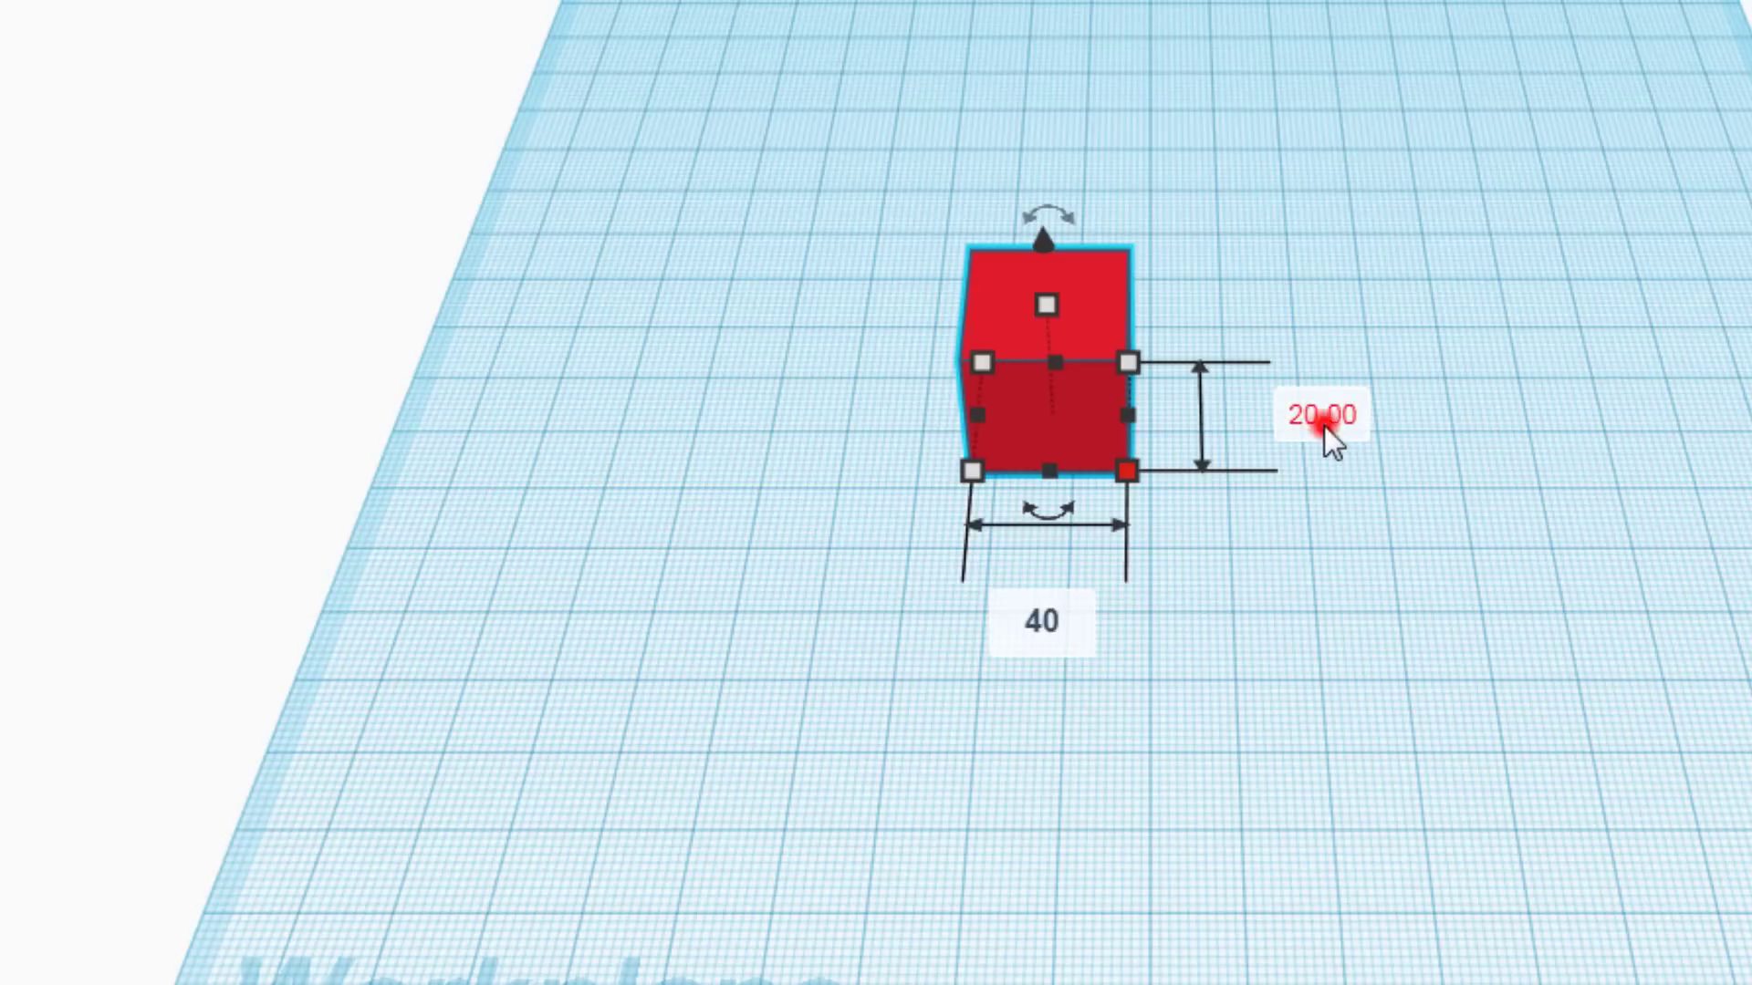
click(1323, 415)
text(40)
click(1126, 304)
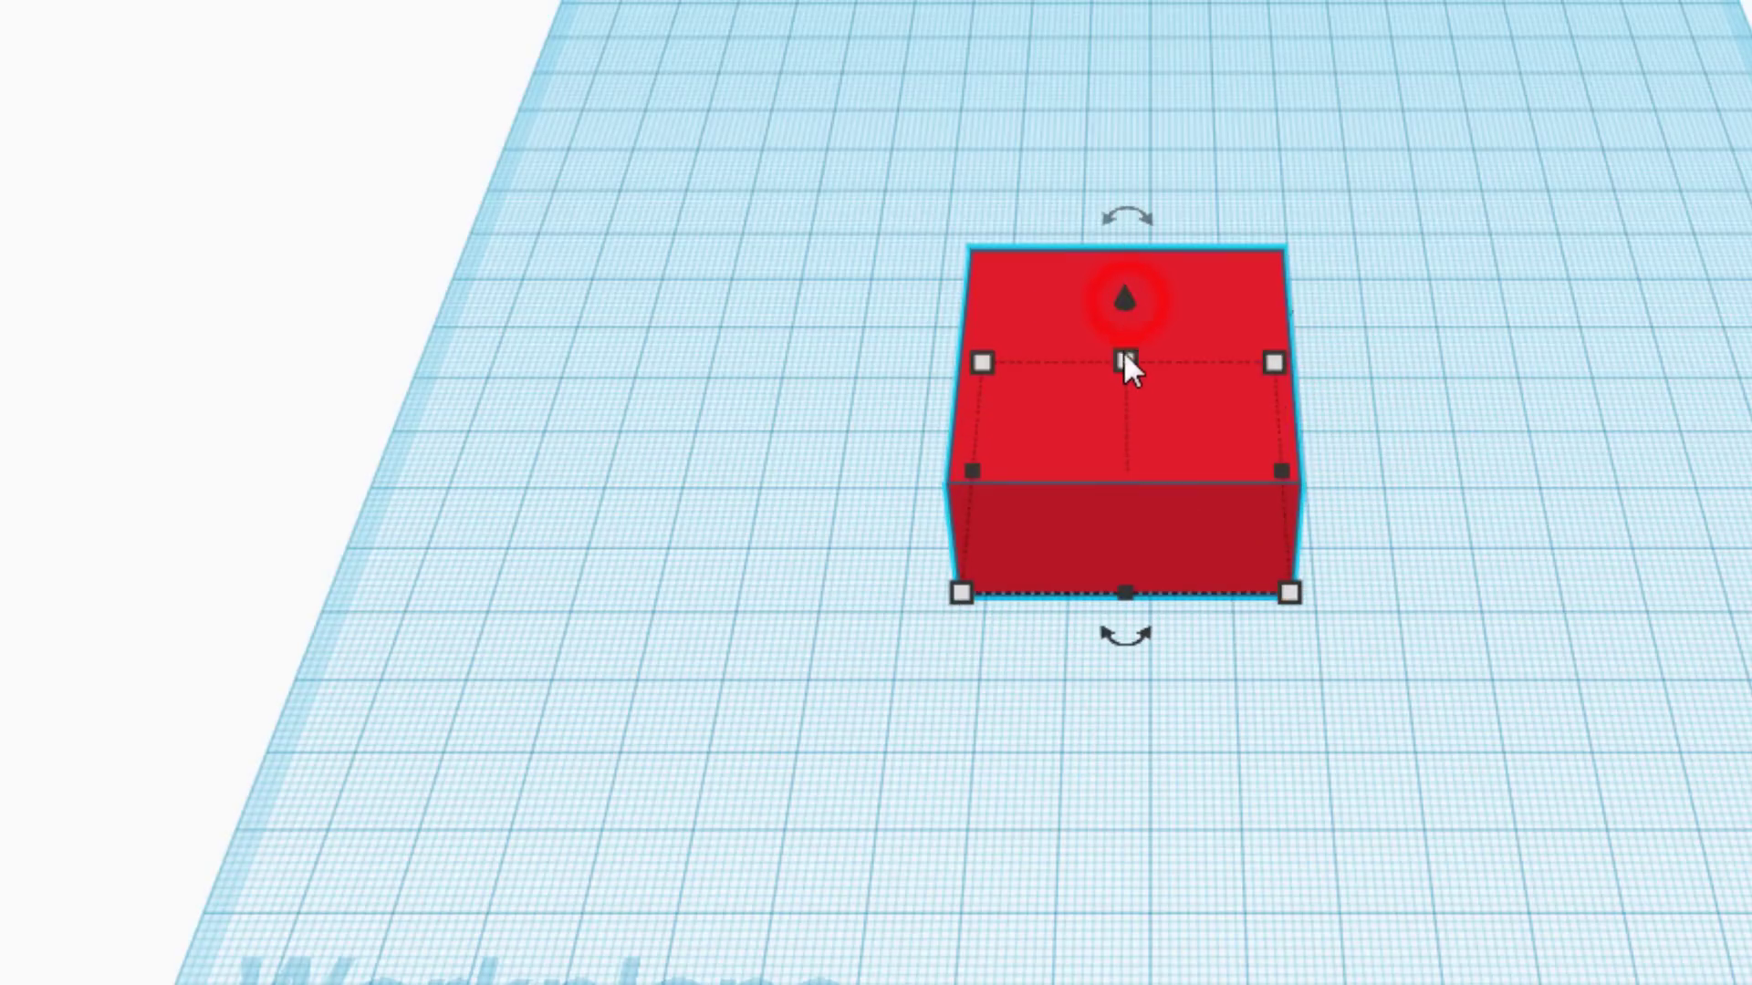
mouse_move(1125, 363)
click(1322, 415)
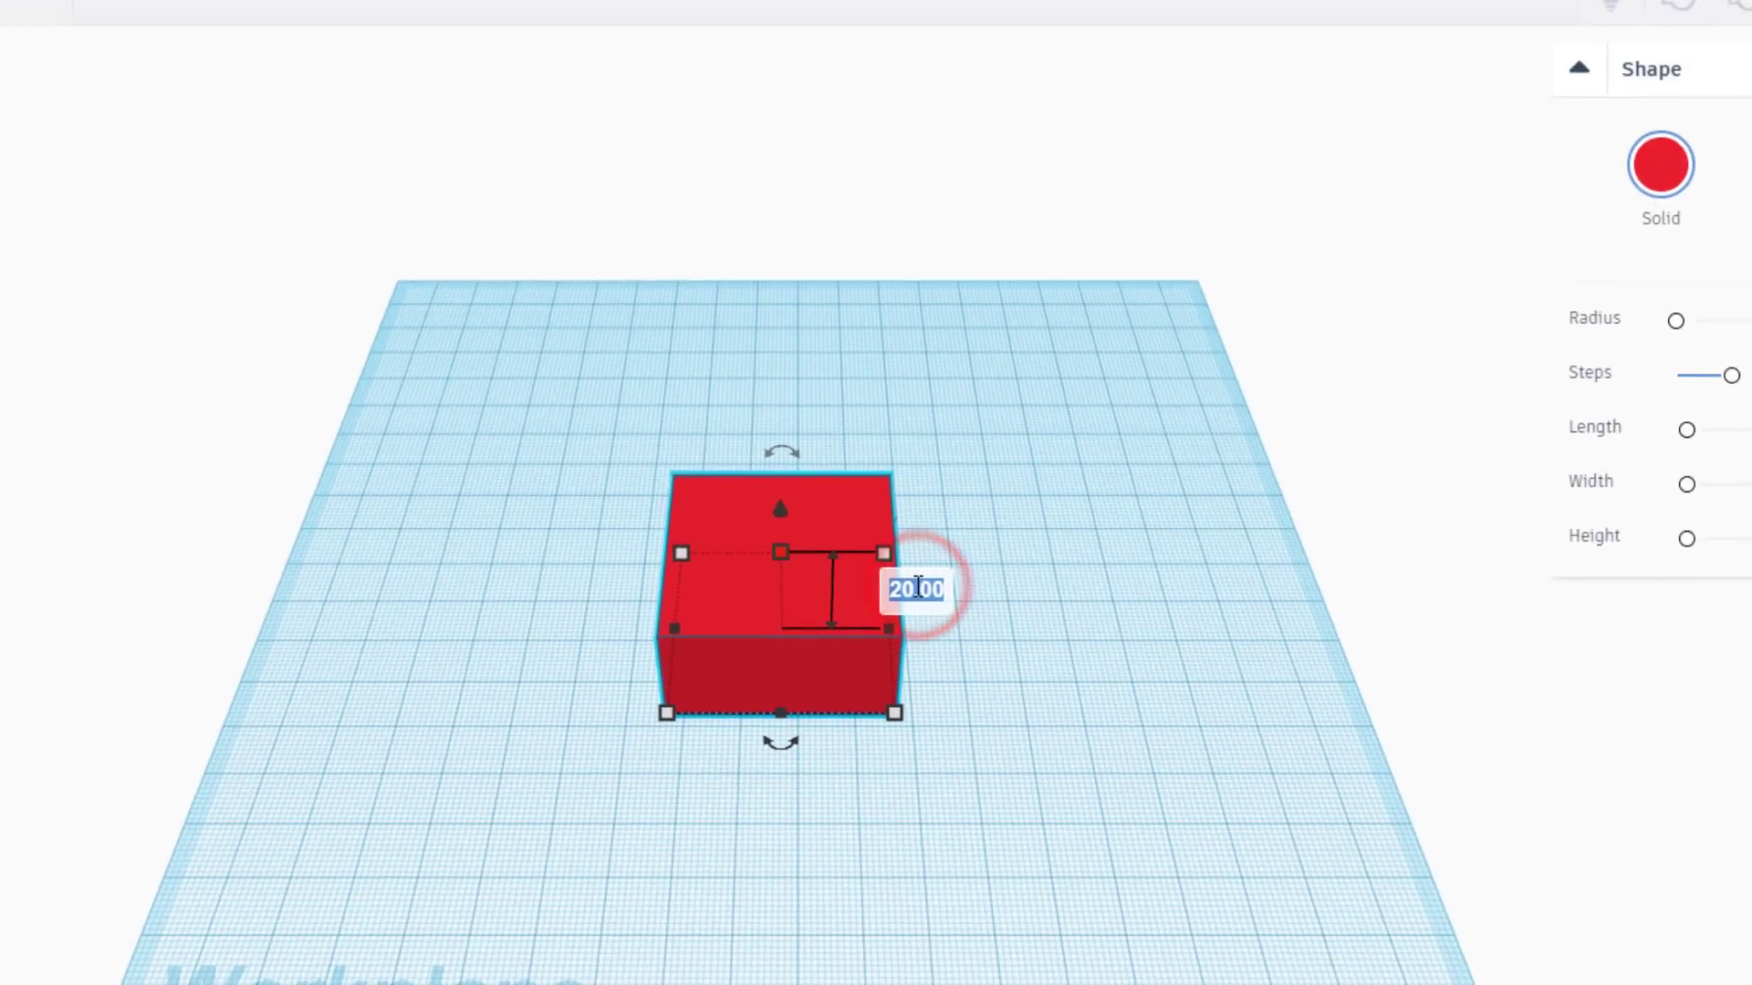
text(80)
key(Return)
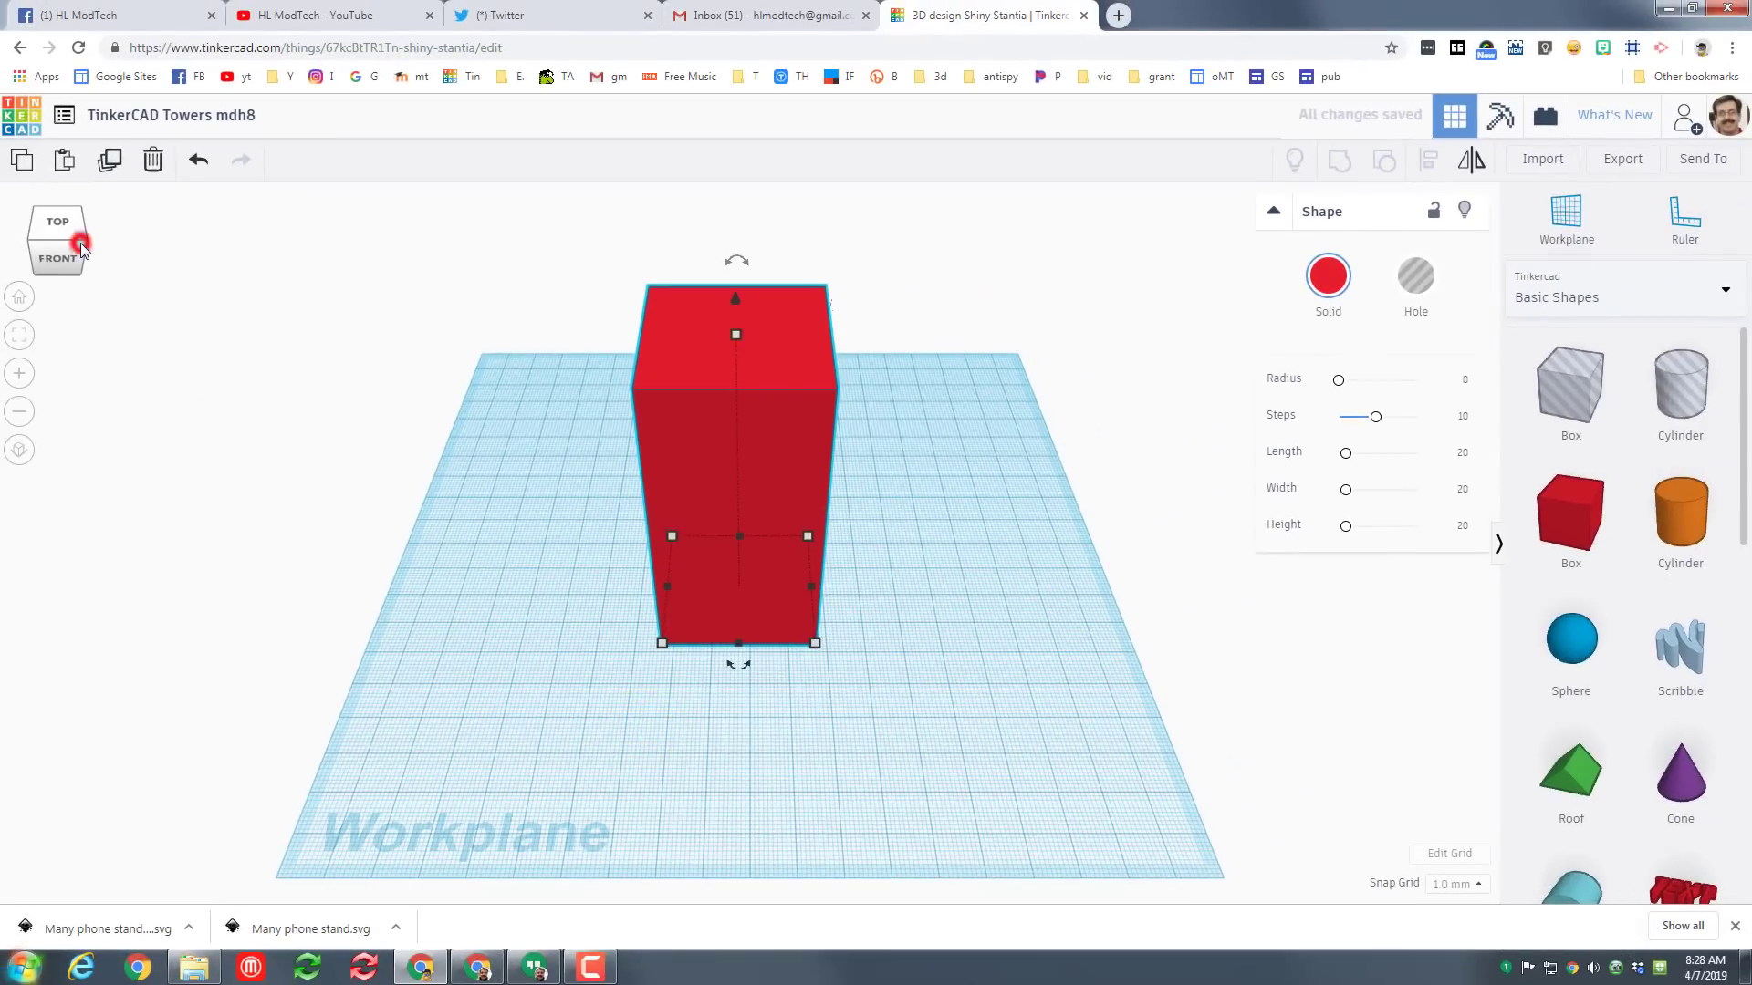
Switch to the top-front-right corner view and reselect the tower.
click(81, 243)
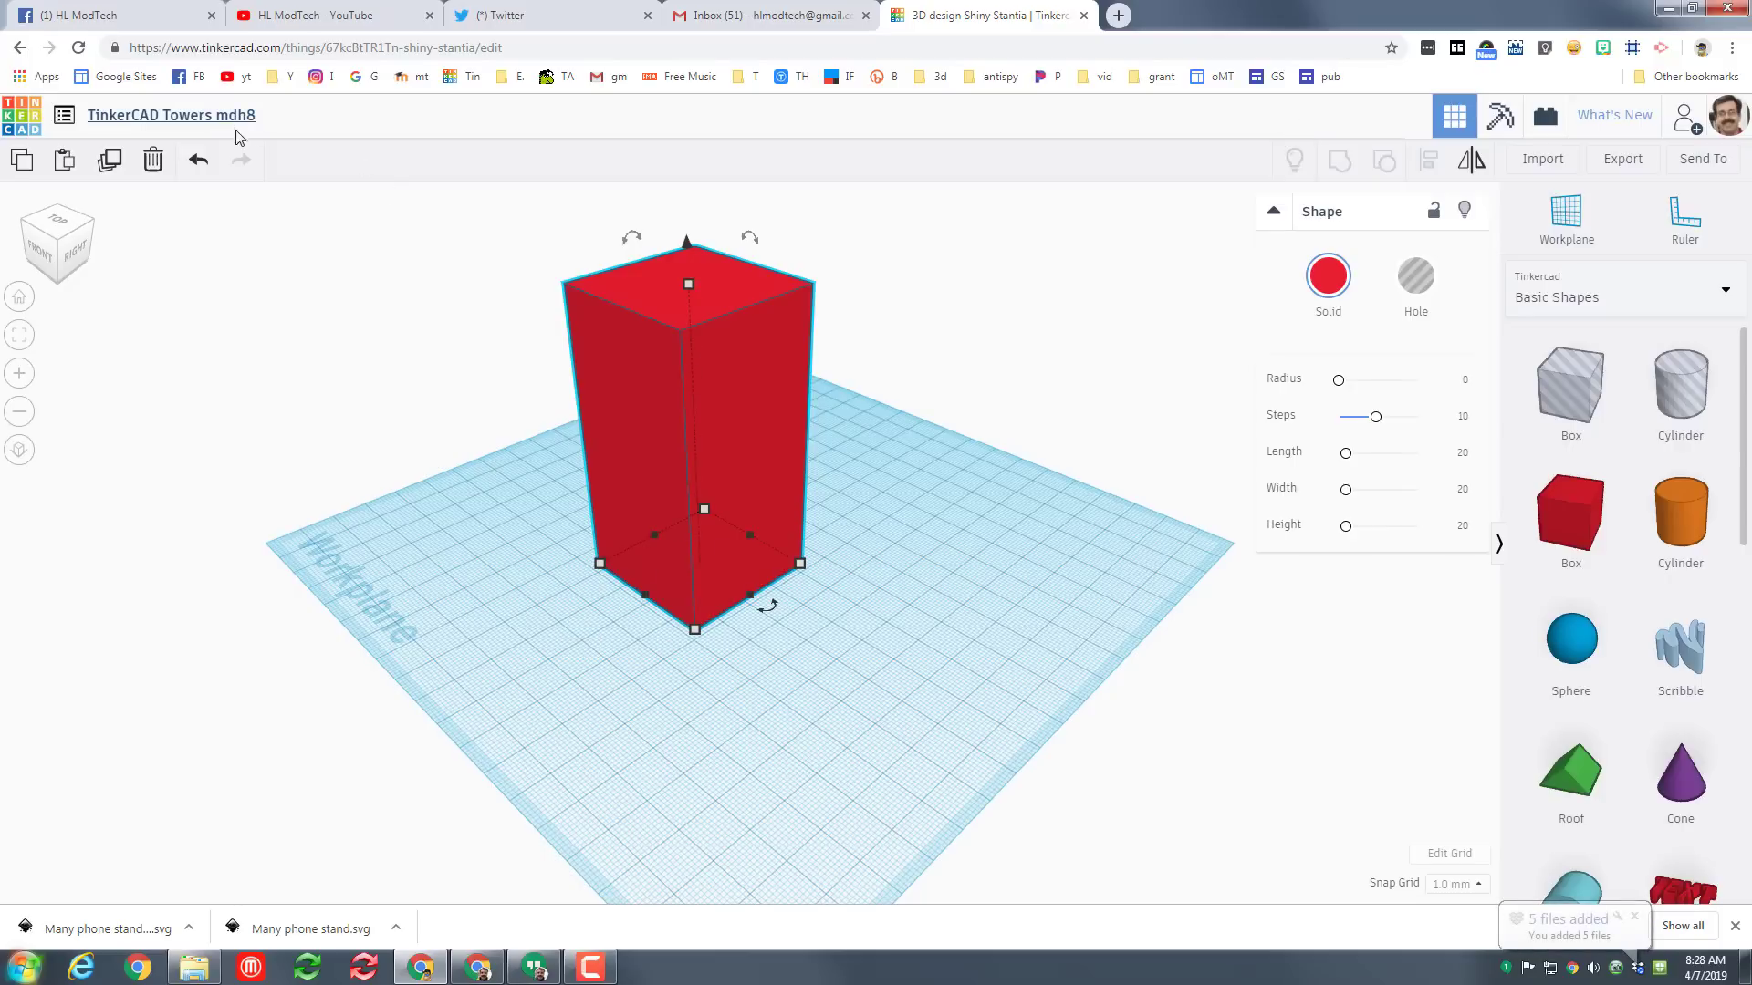
click(890, 659)
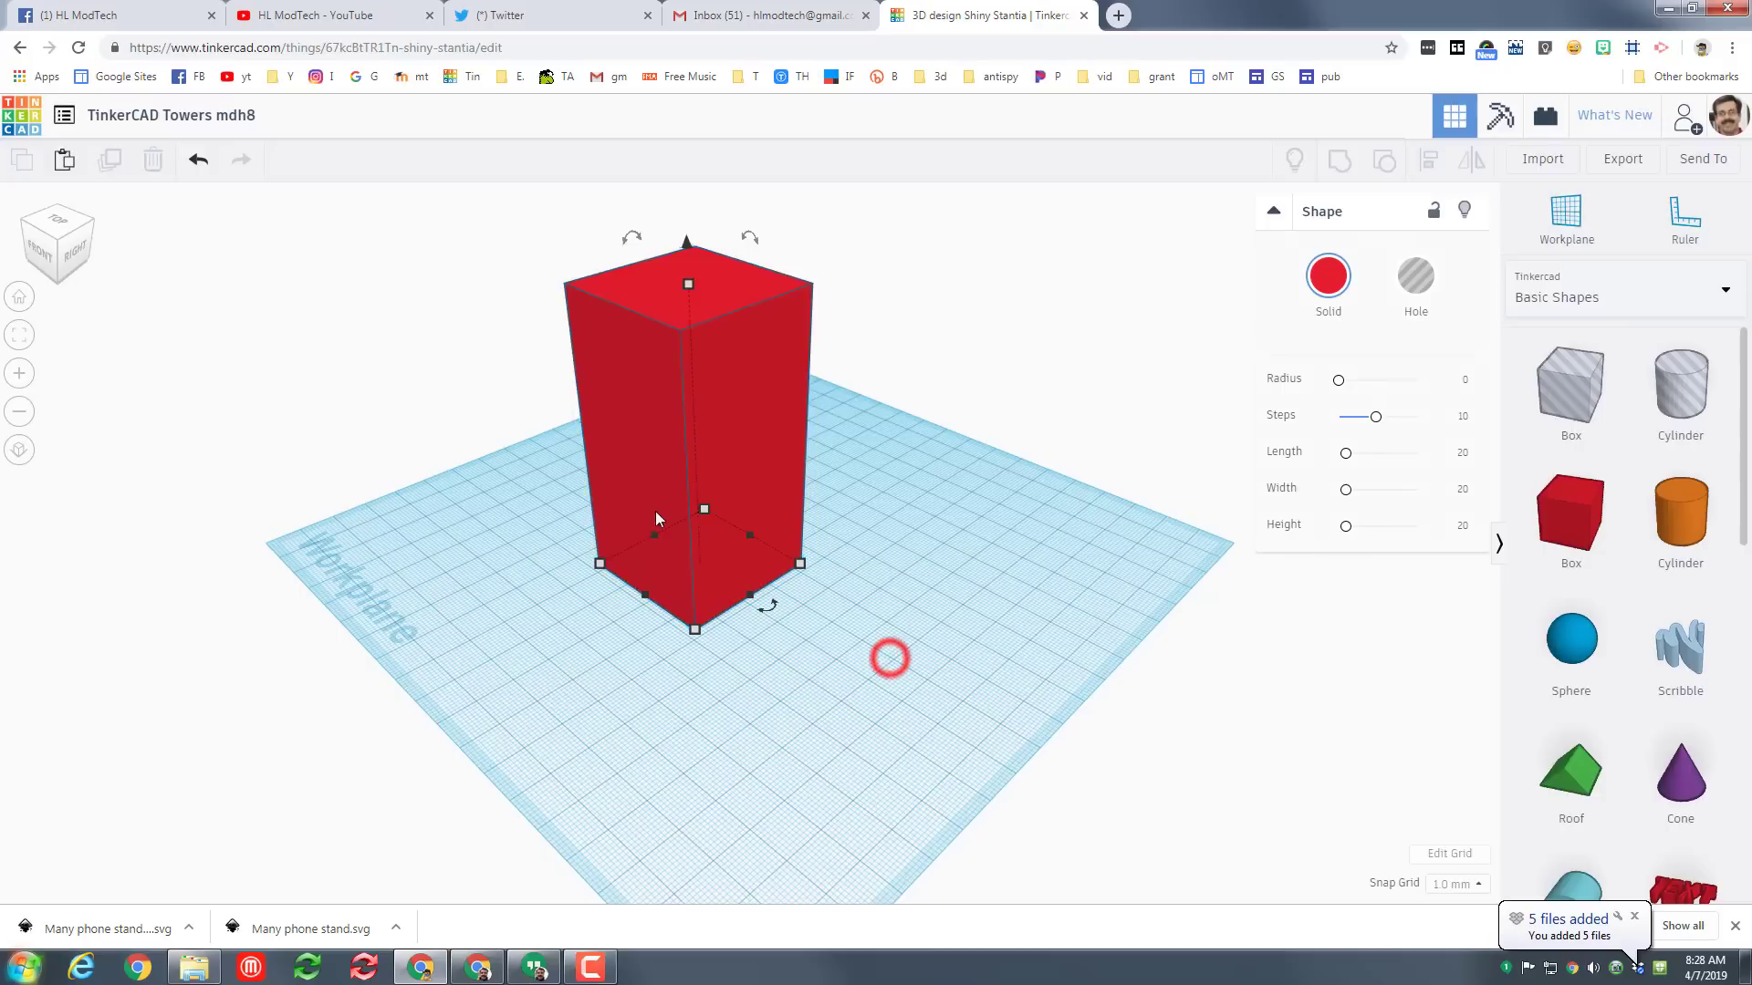
click(746, 548)
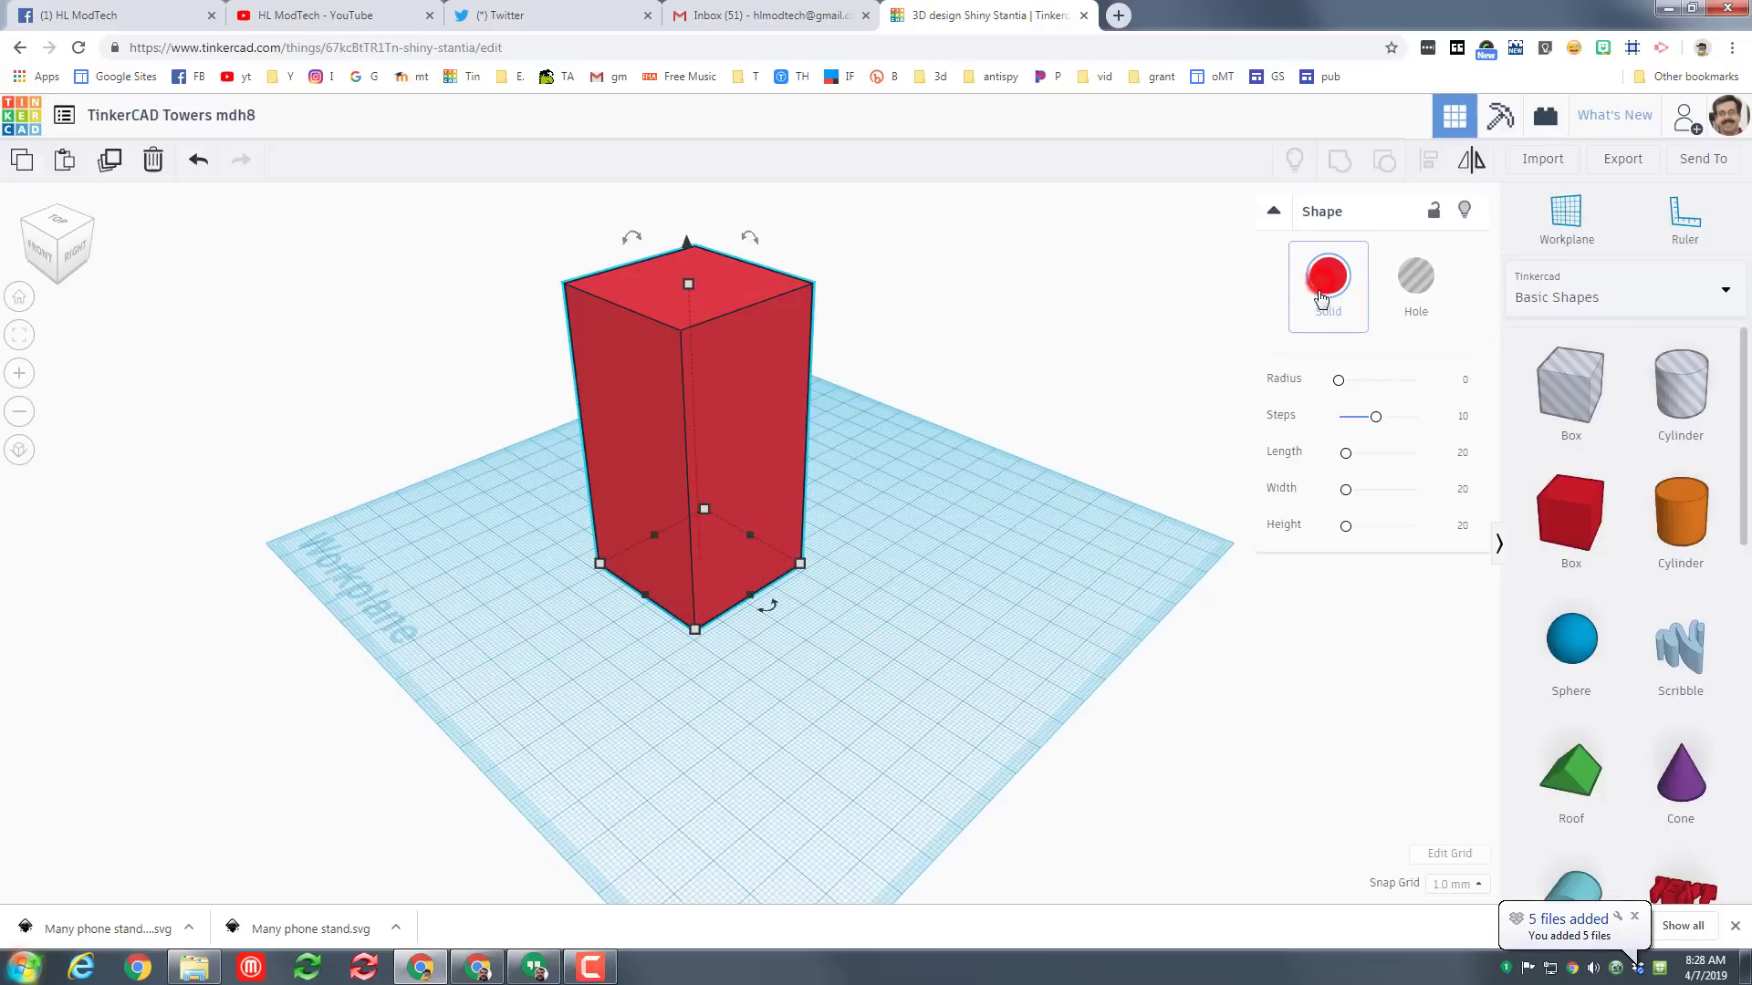
click(1320, 297)
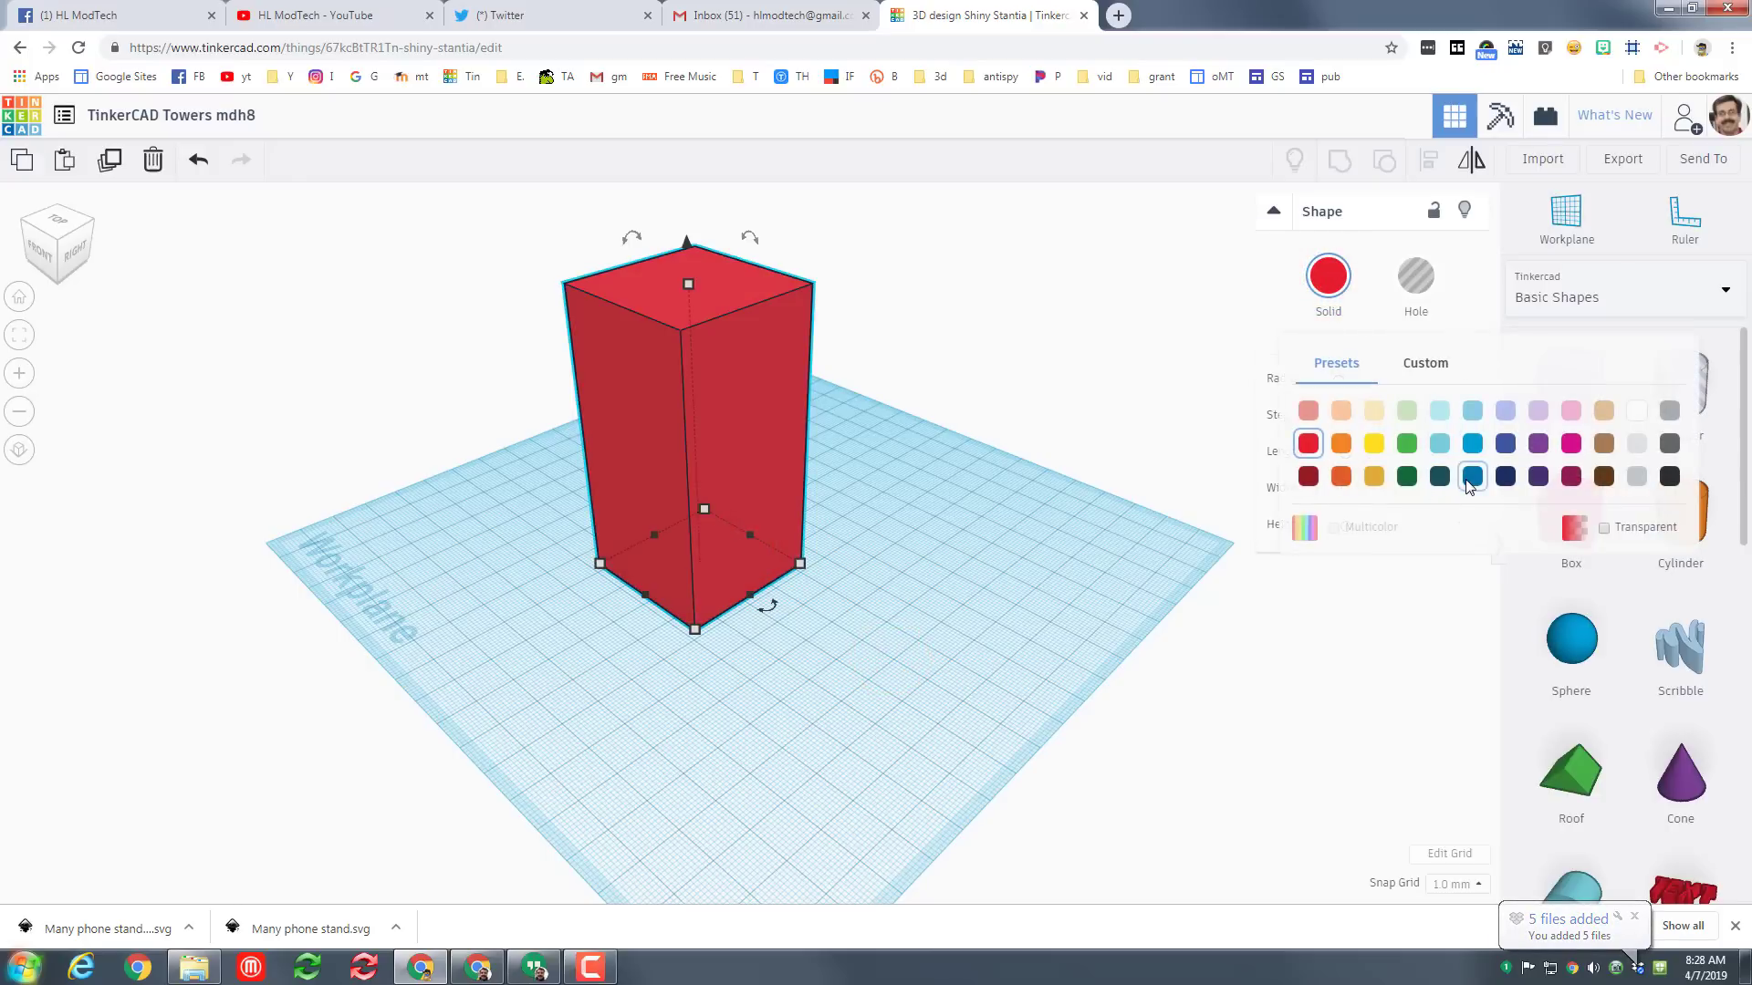
Colour the tower dark blue and add a 10 mm hole cube beside it.
click(1504, 446)
click(1498, 427)
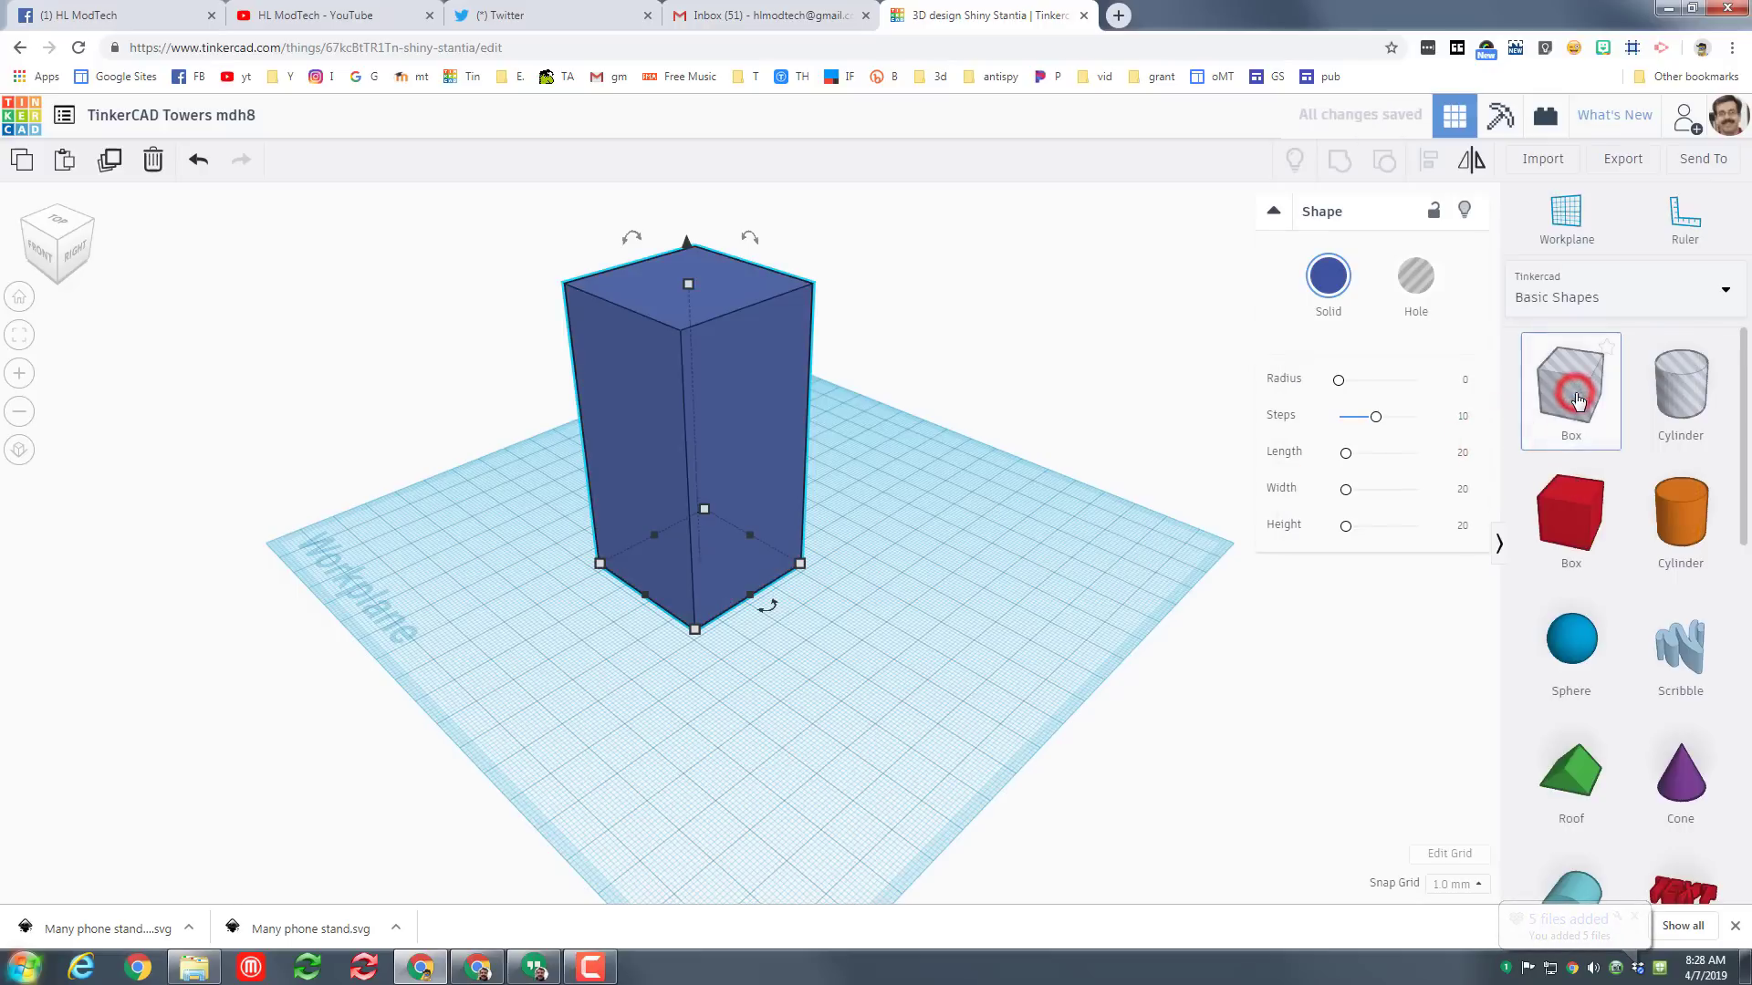
drag(1582, 386, 771, 730)
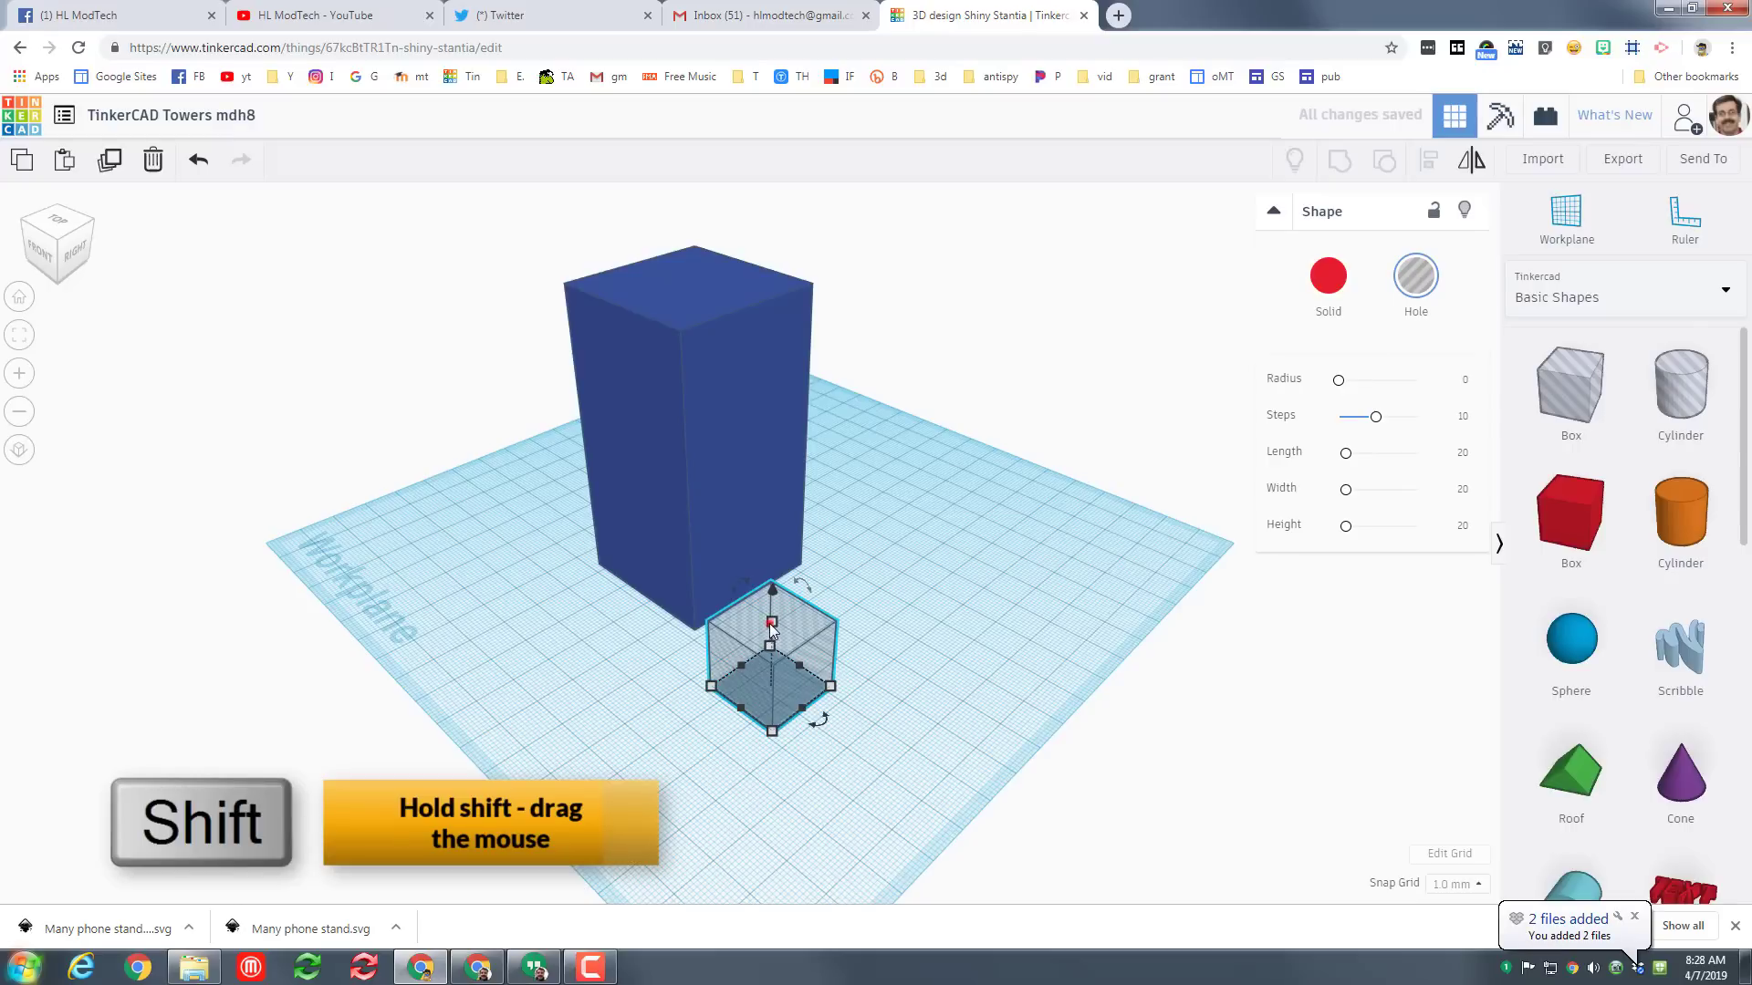
shift+drag(770, 625, 925, 451)
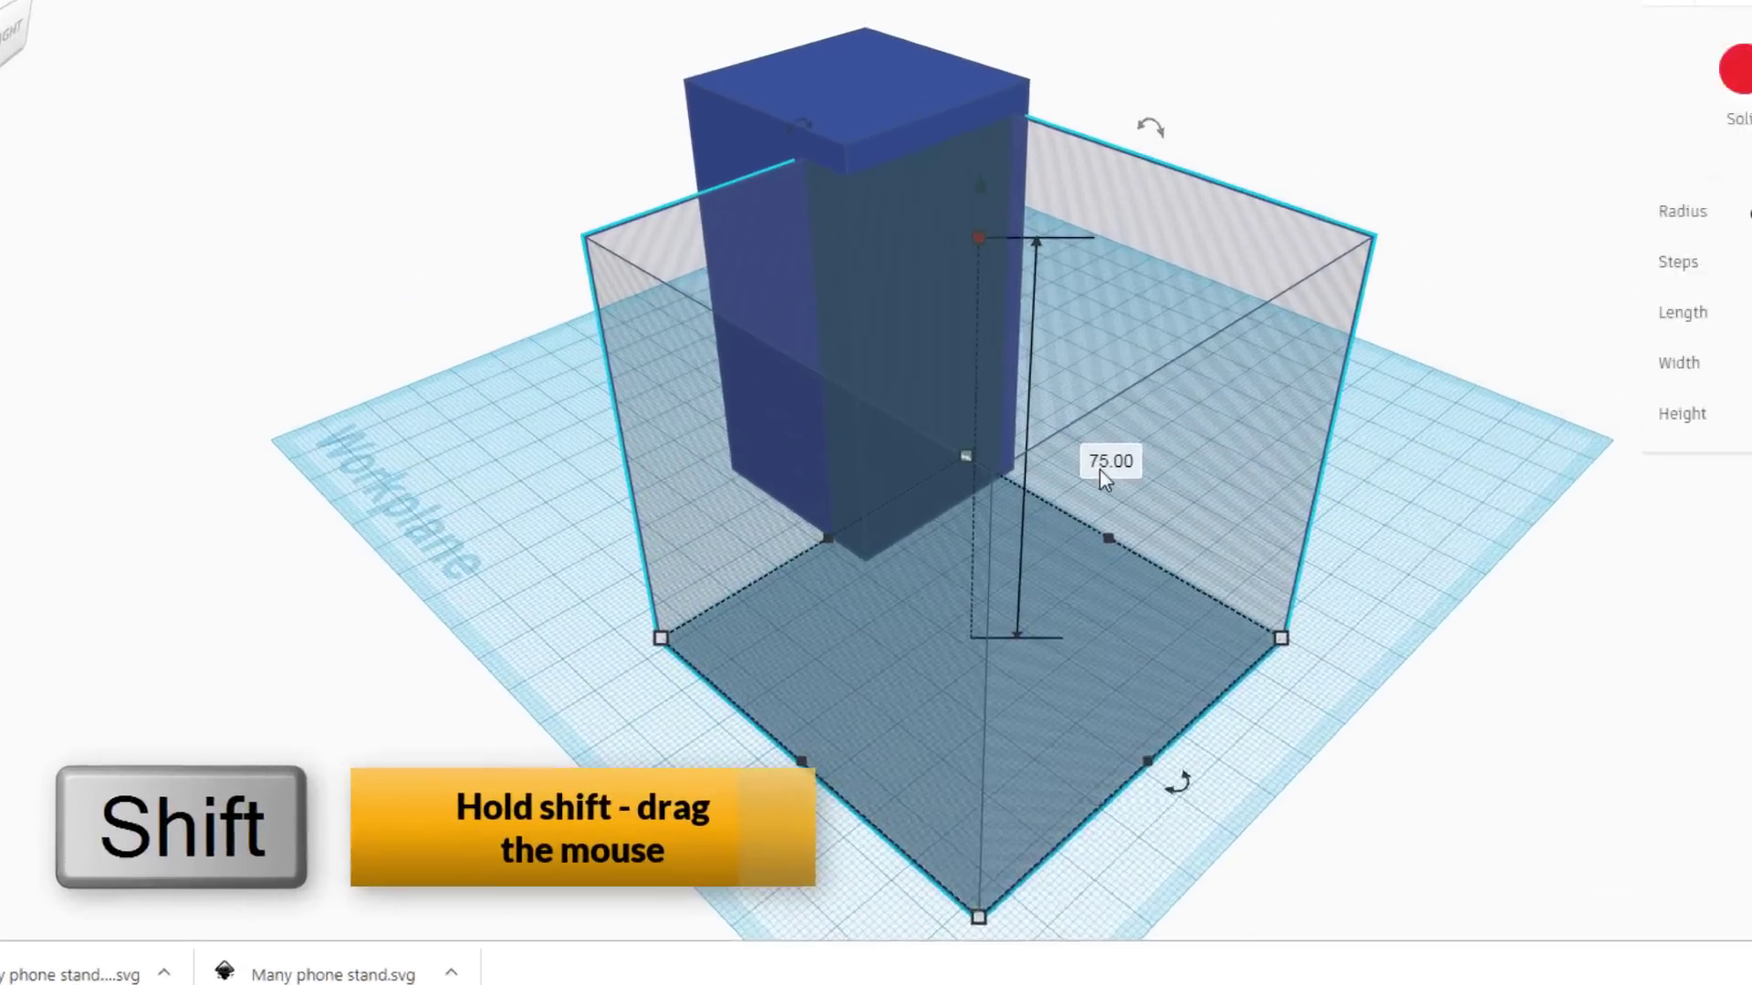
click(866, 562)
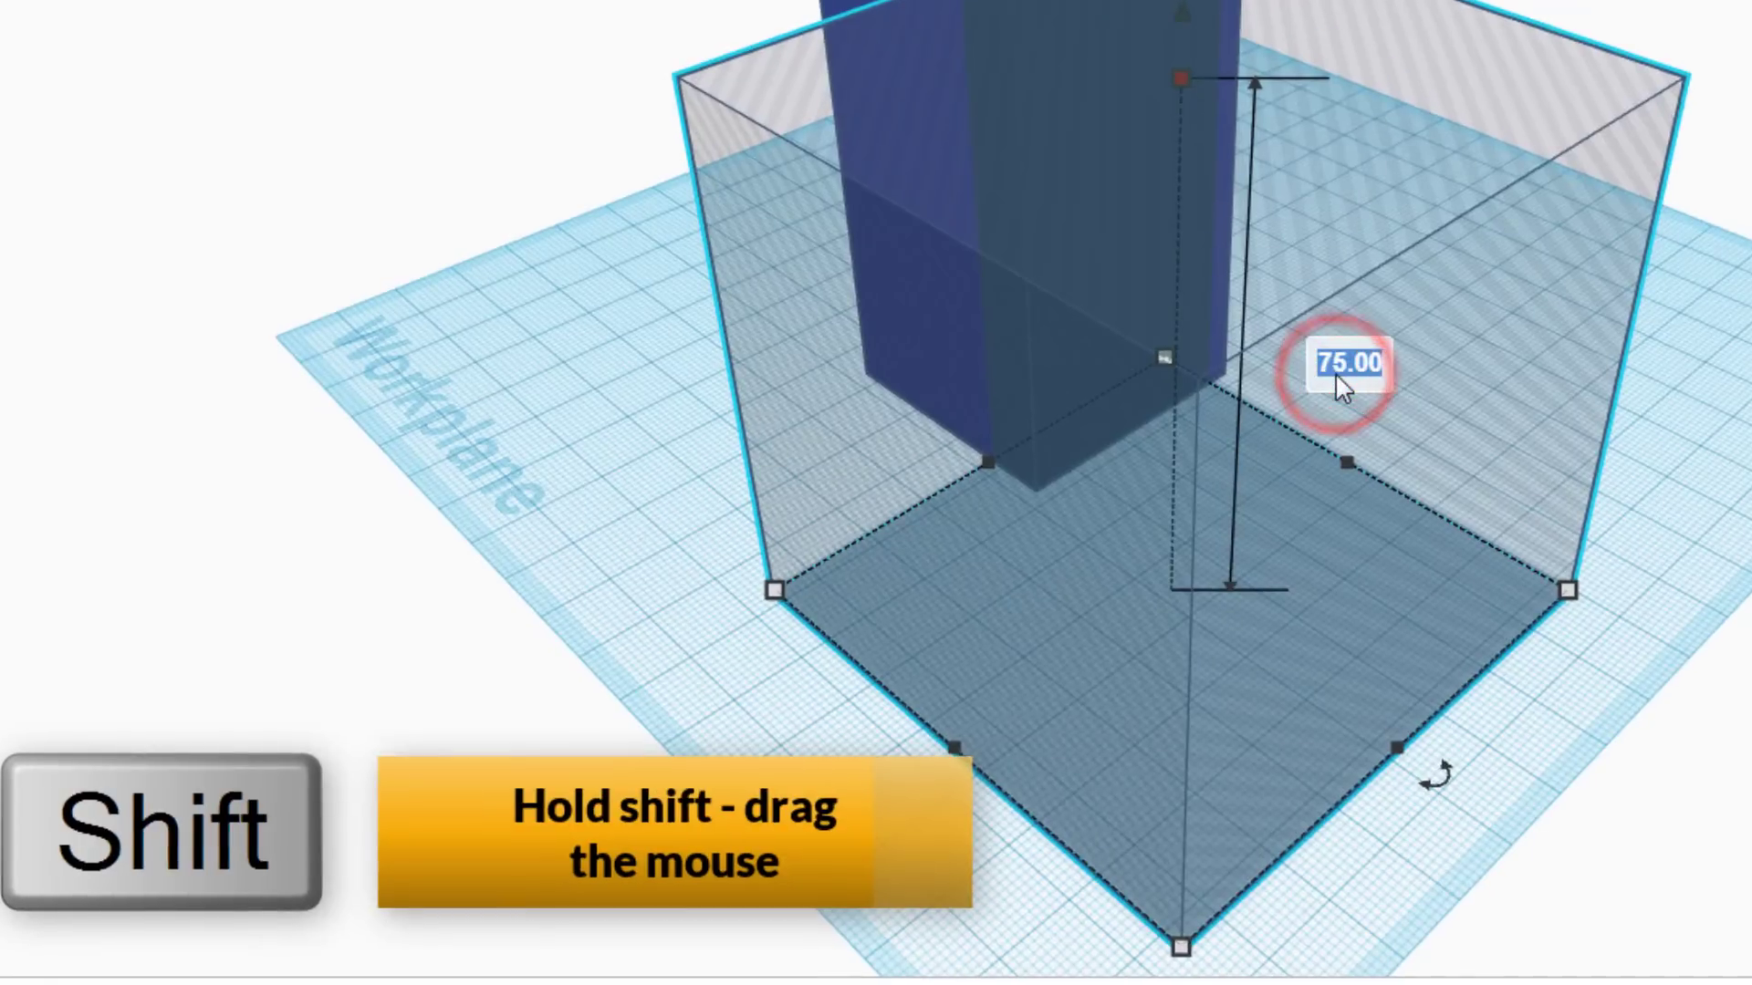
text(10)
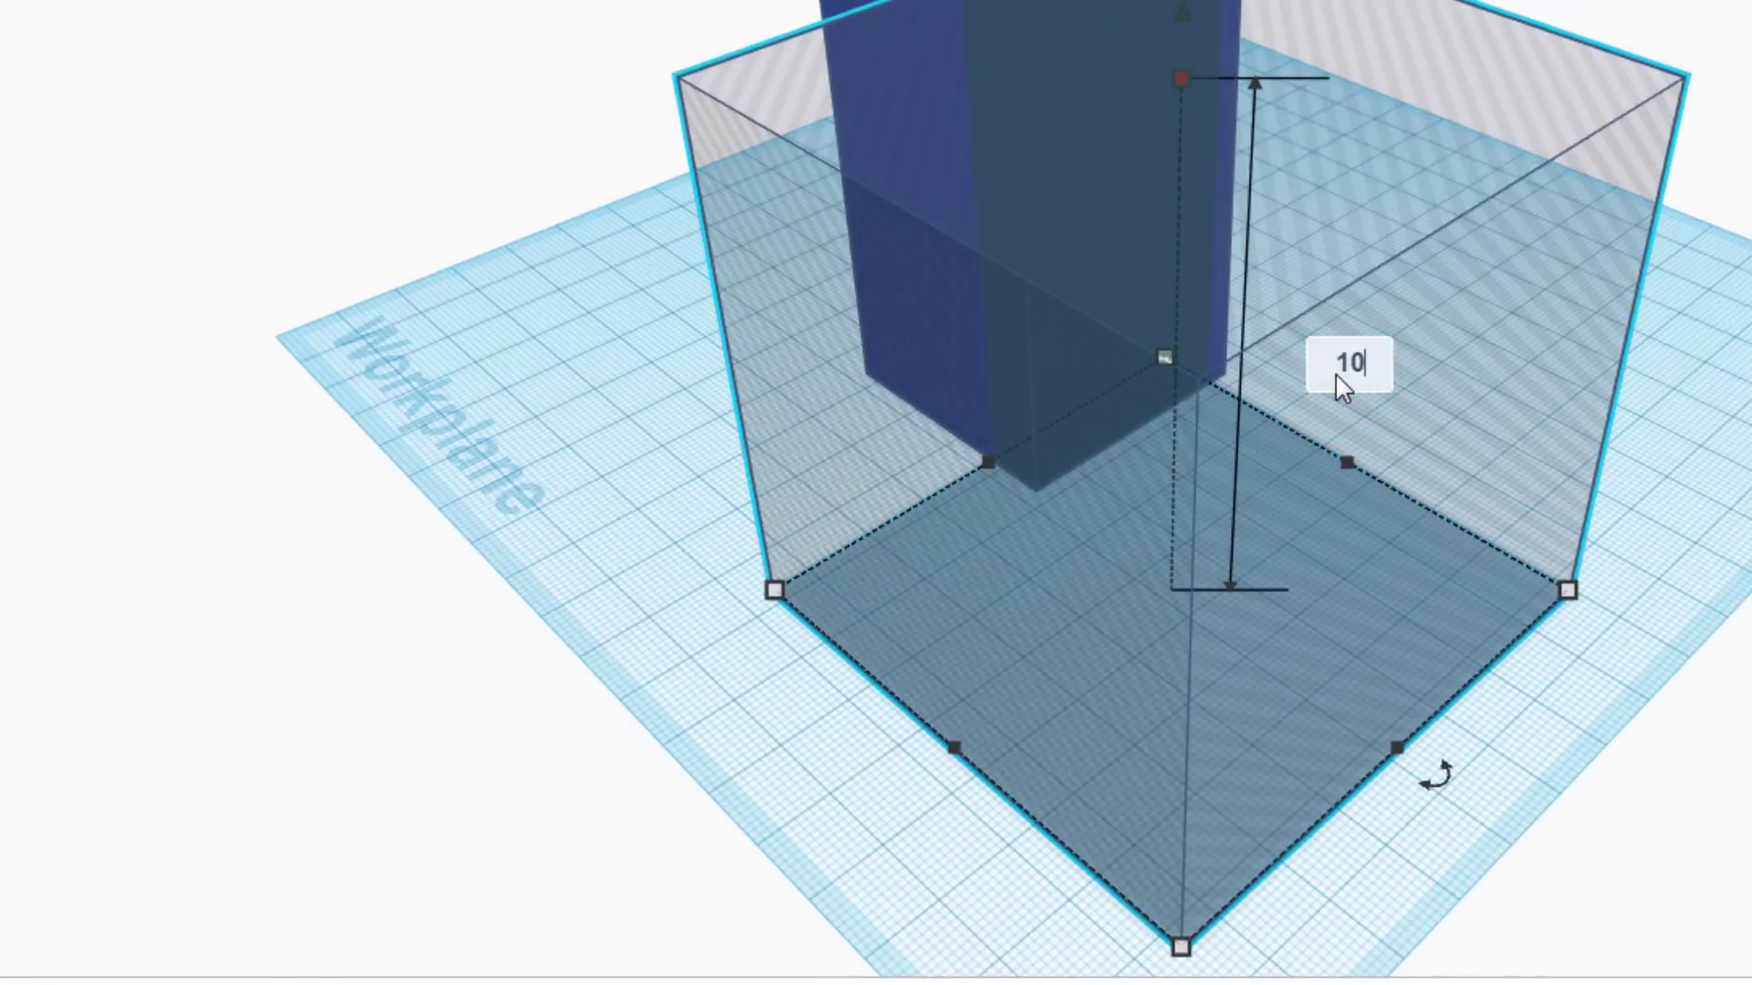
key(Return)
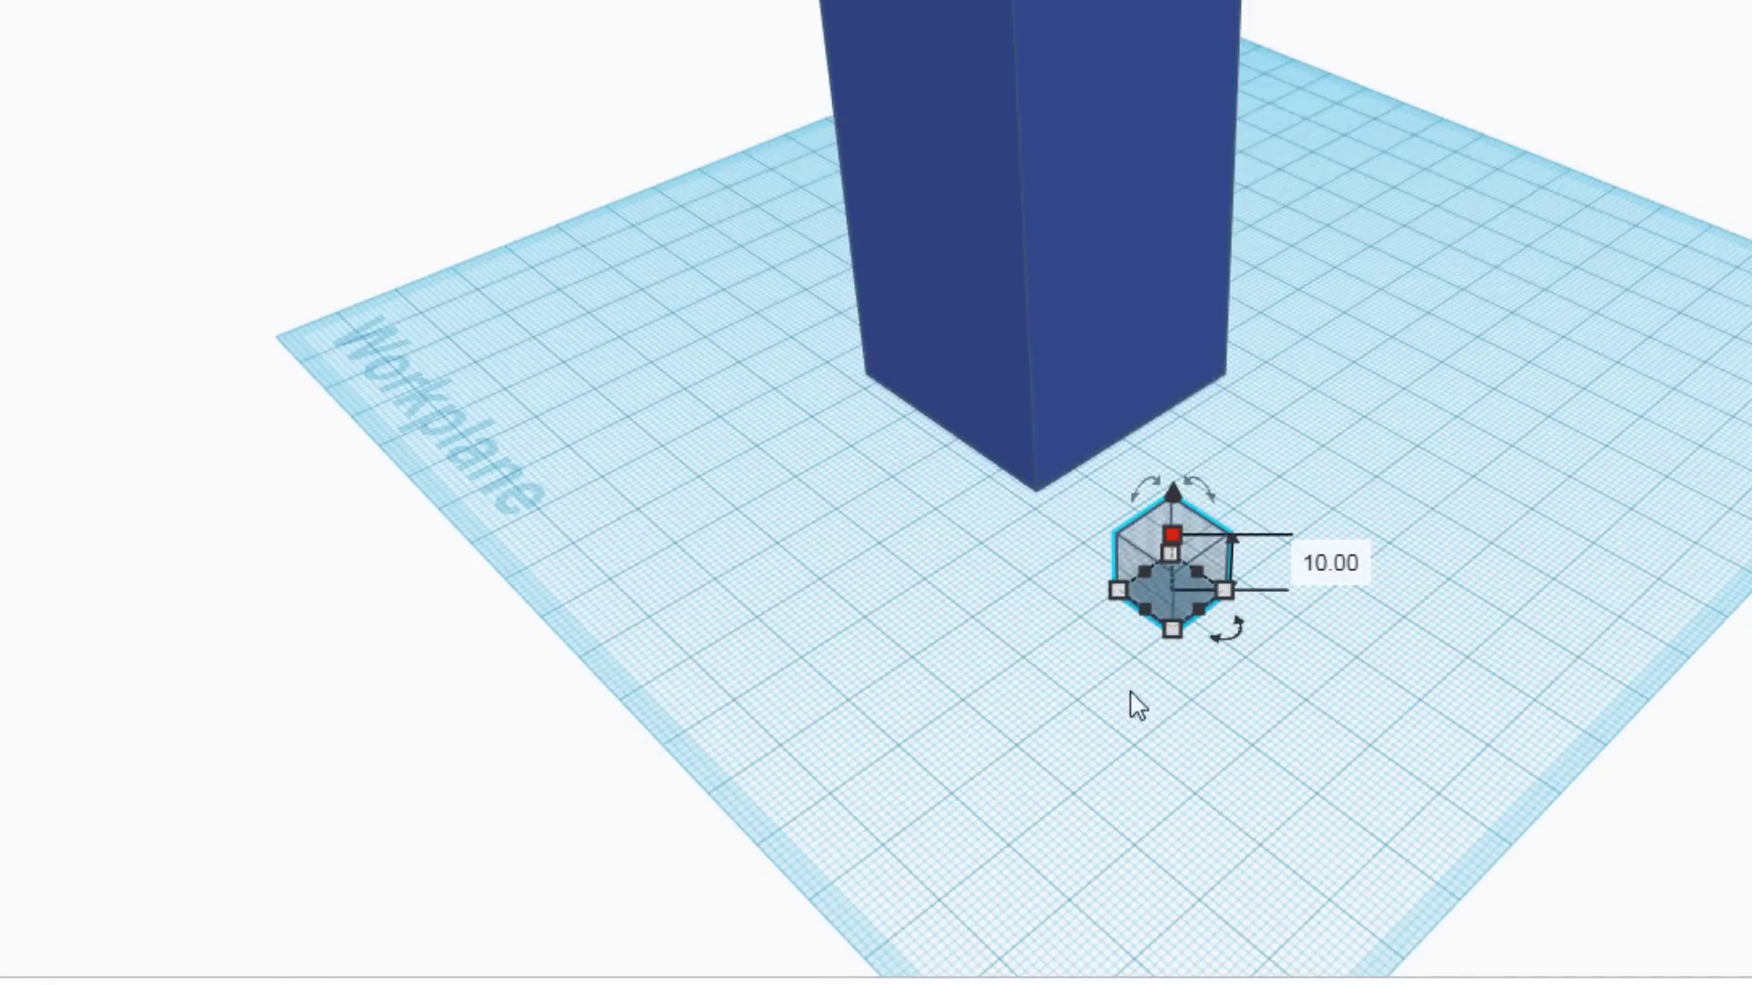
click(1015, 678)
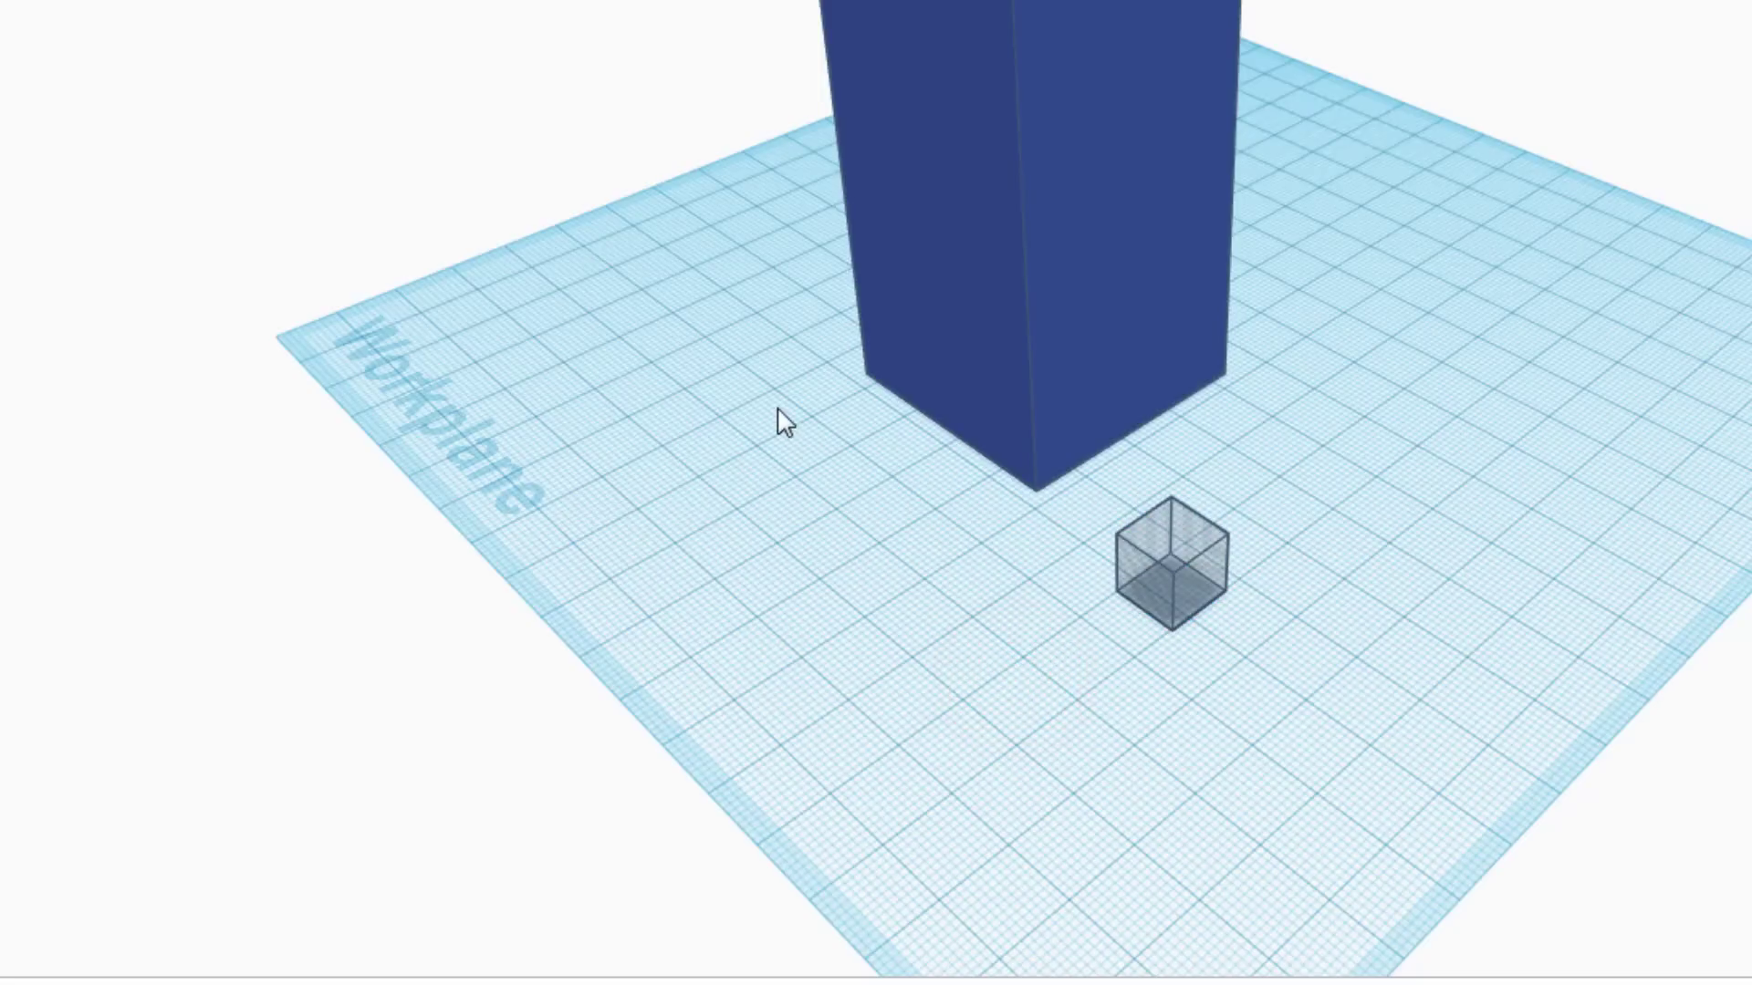
Select the tower and hole cube together and align the cube to the base corner.
drag(768, 278, 1284, 707)
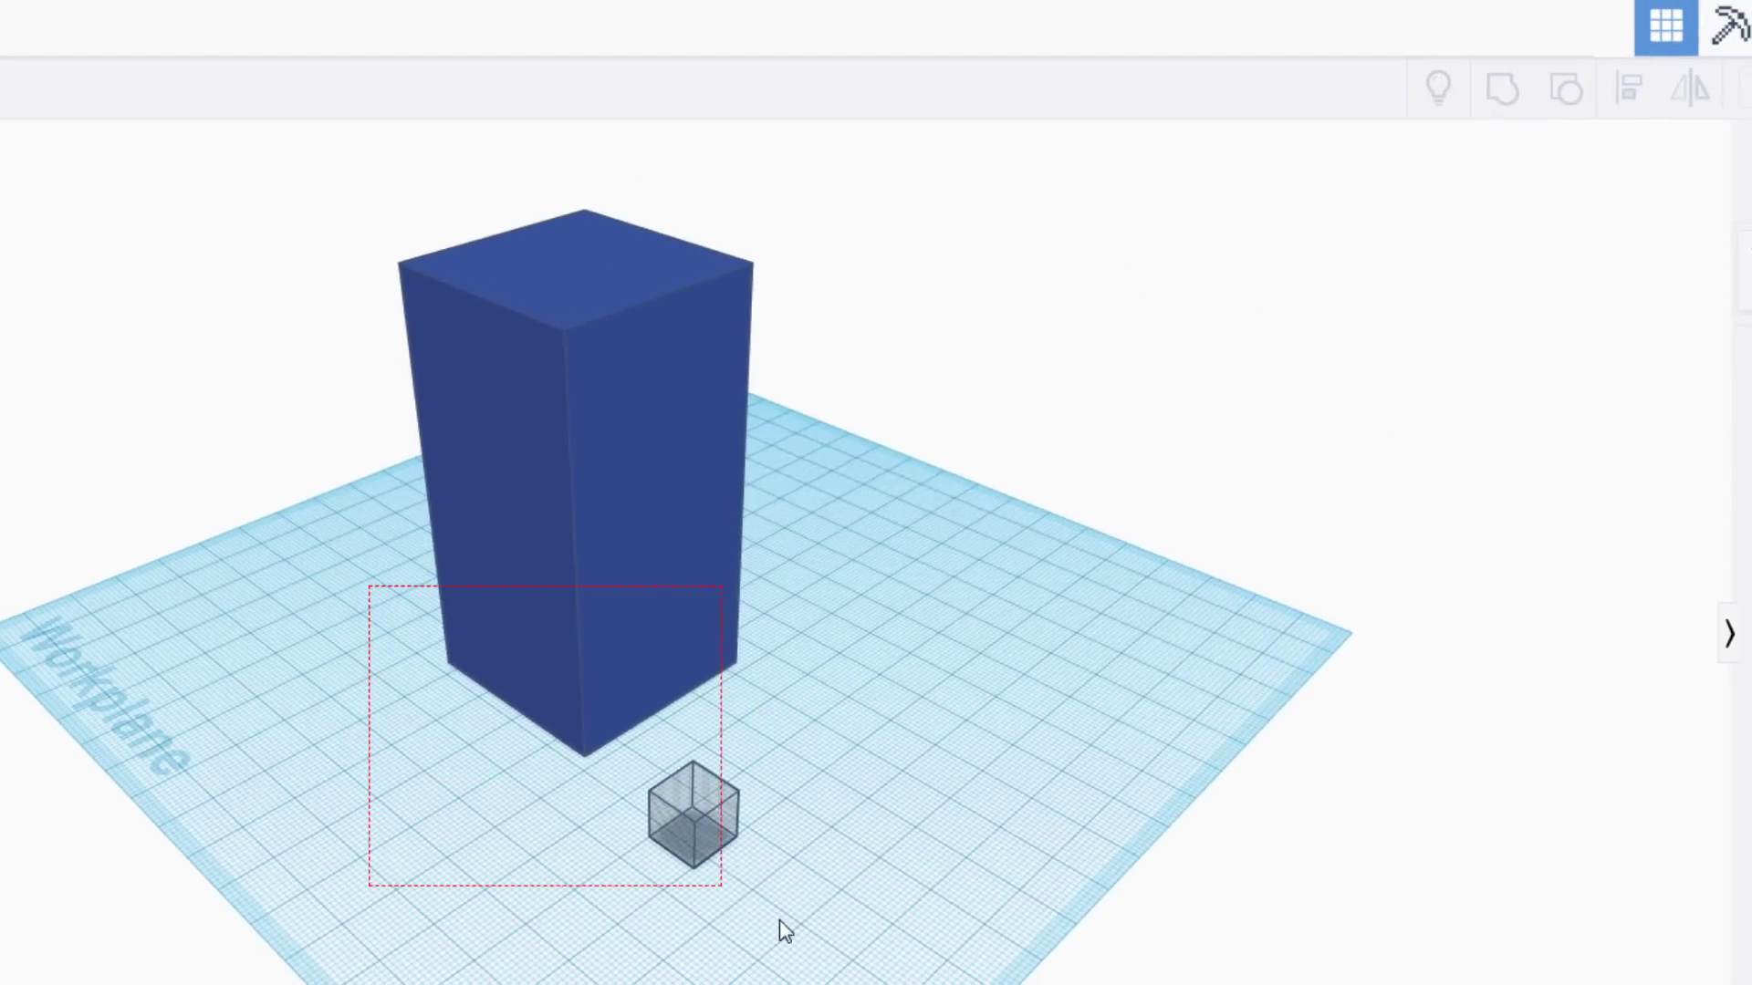
drag(779, 919, 782, 923)
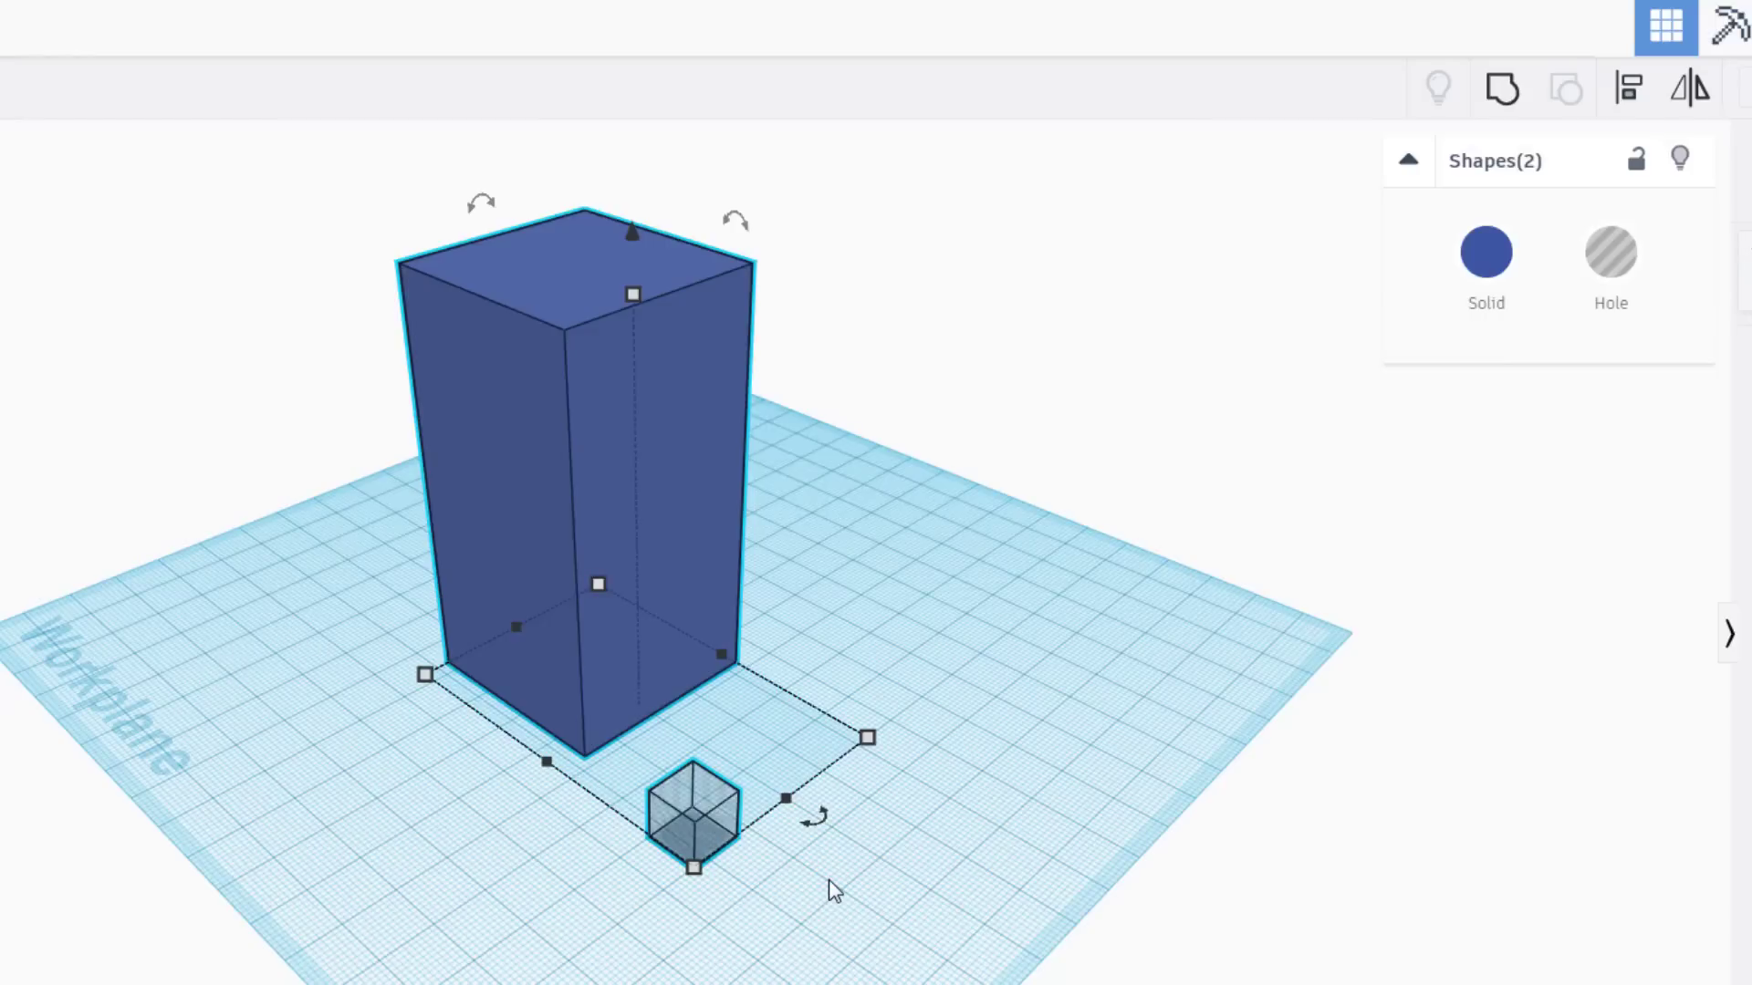
click(1624, 95)
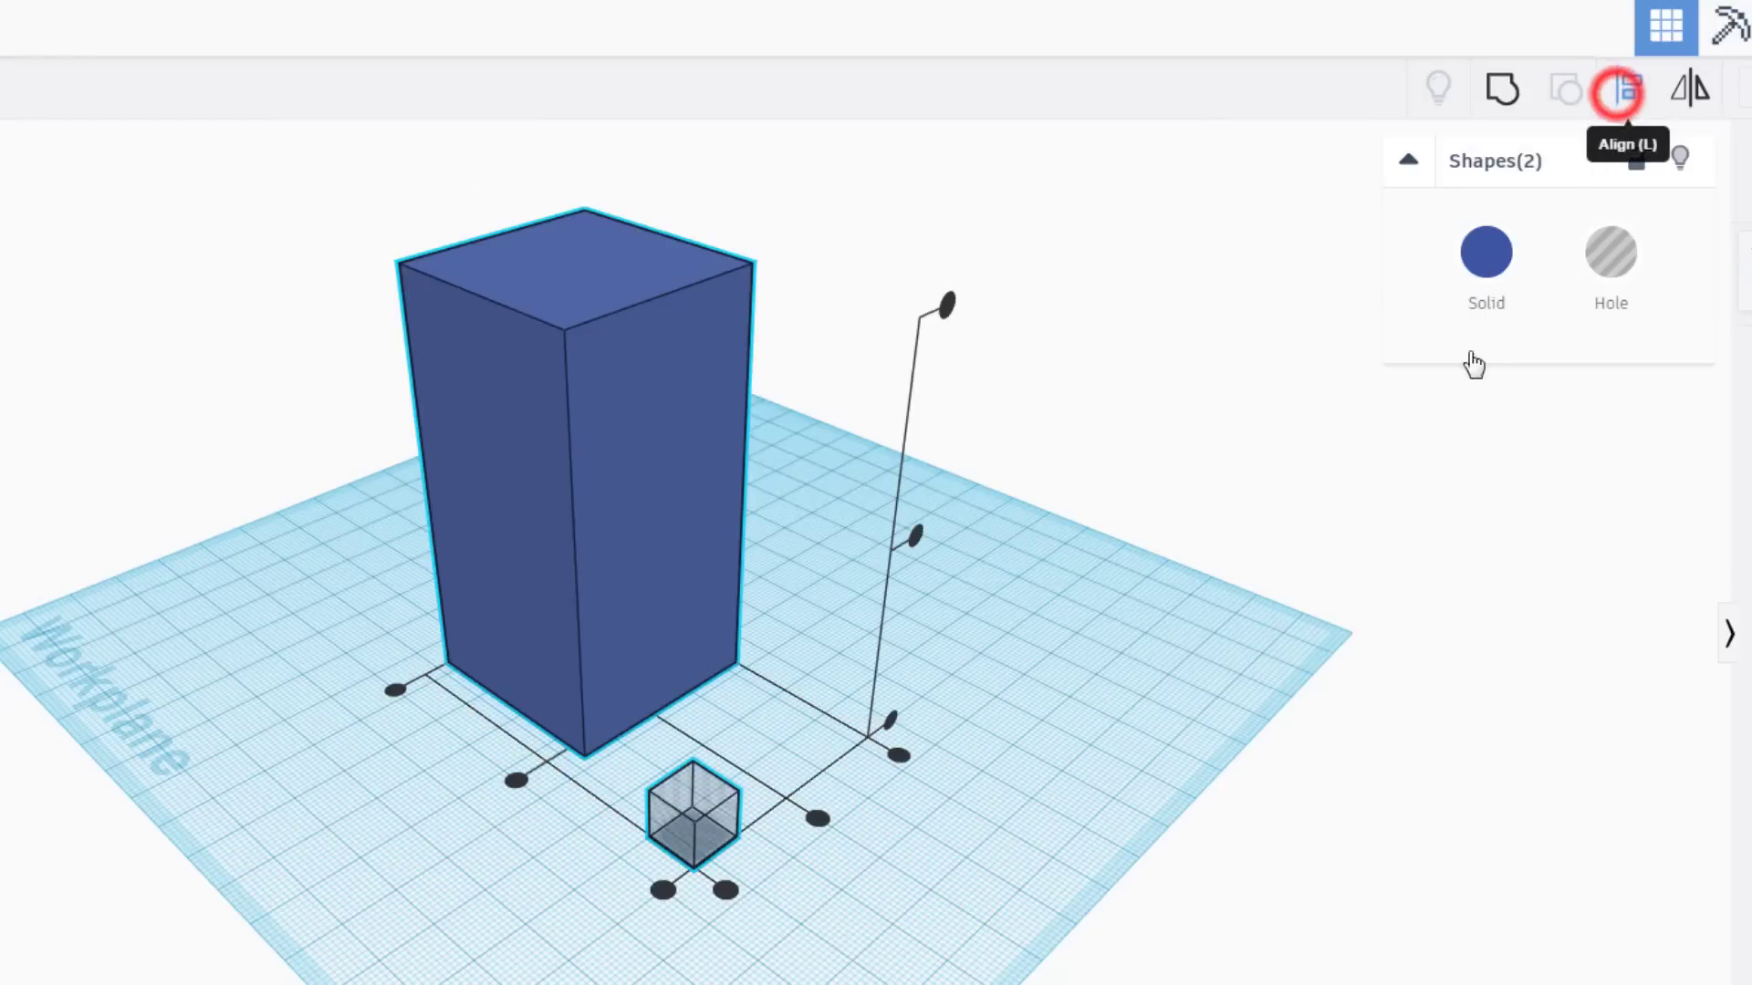
click(393, 692)
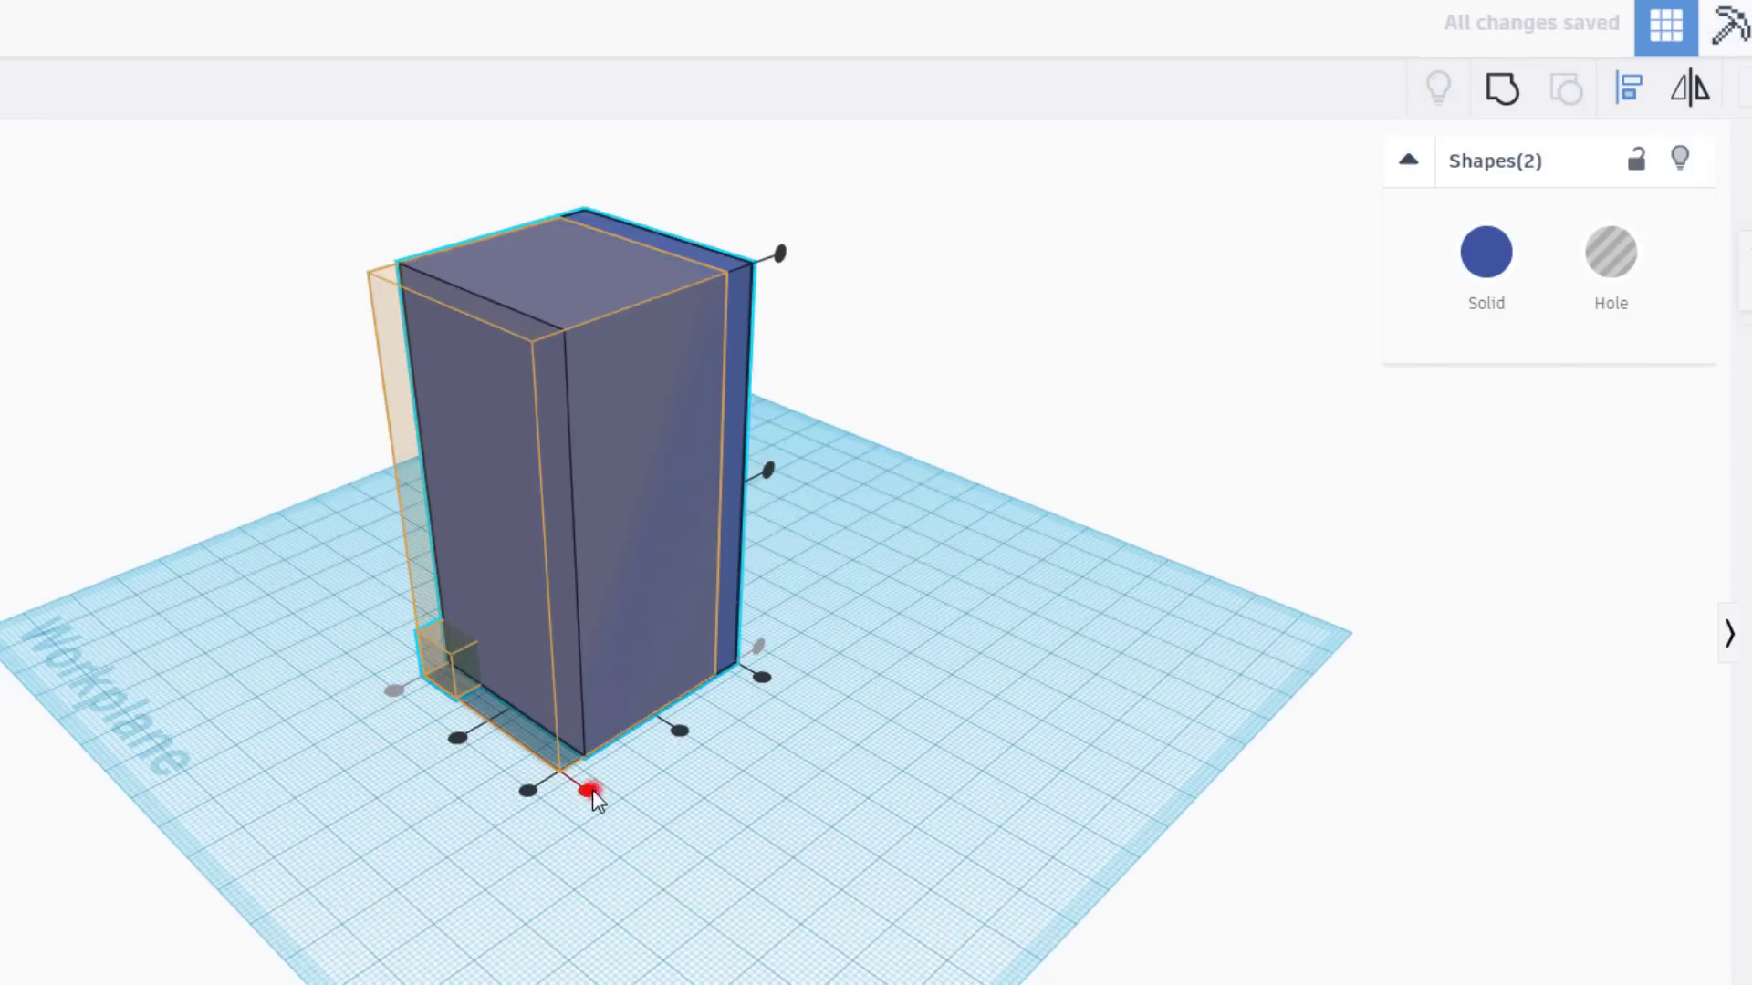
click(590, 792)
click(352, 790)
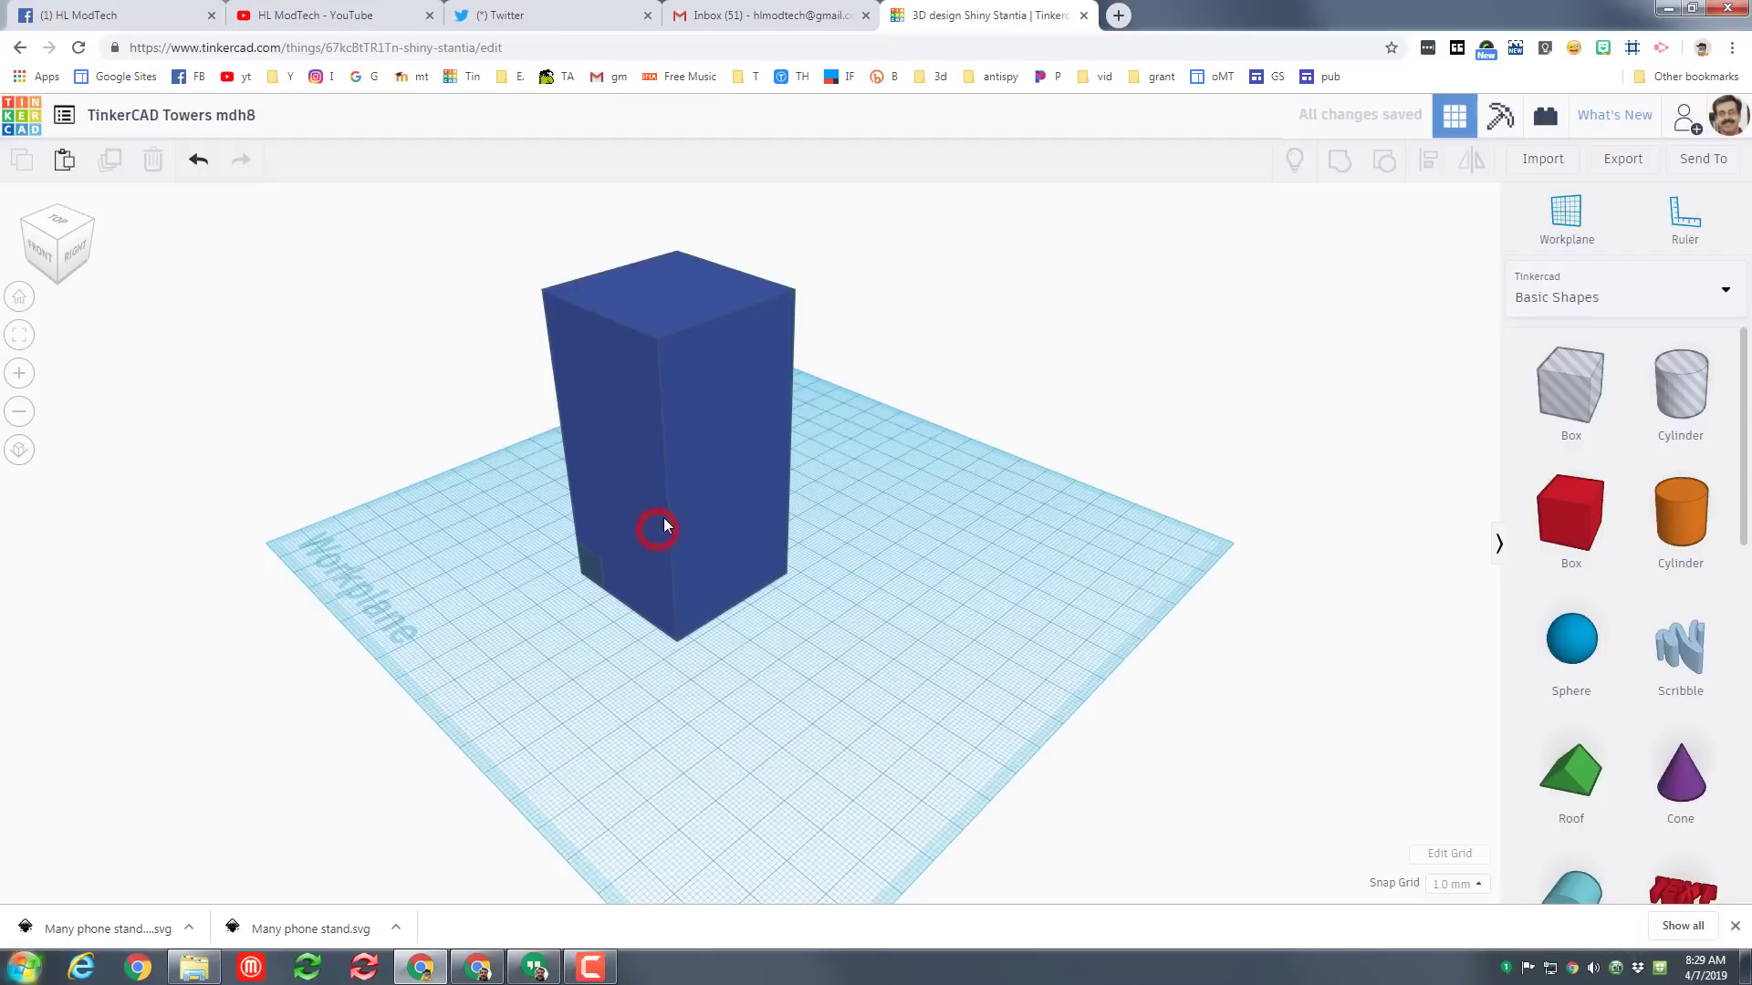
Hide the tower, lengthen the hole cube to 40 mm along its base, then show the tower again.
click(663, 519)
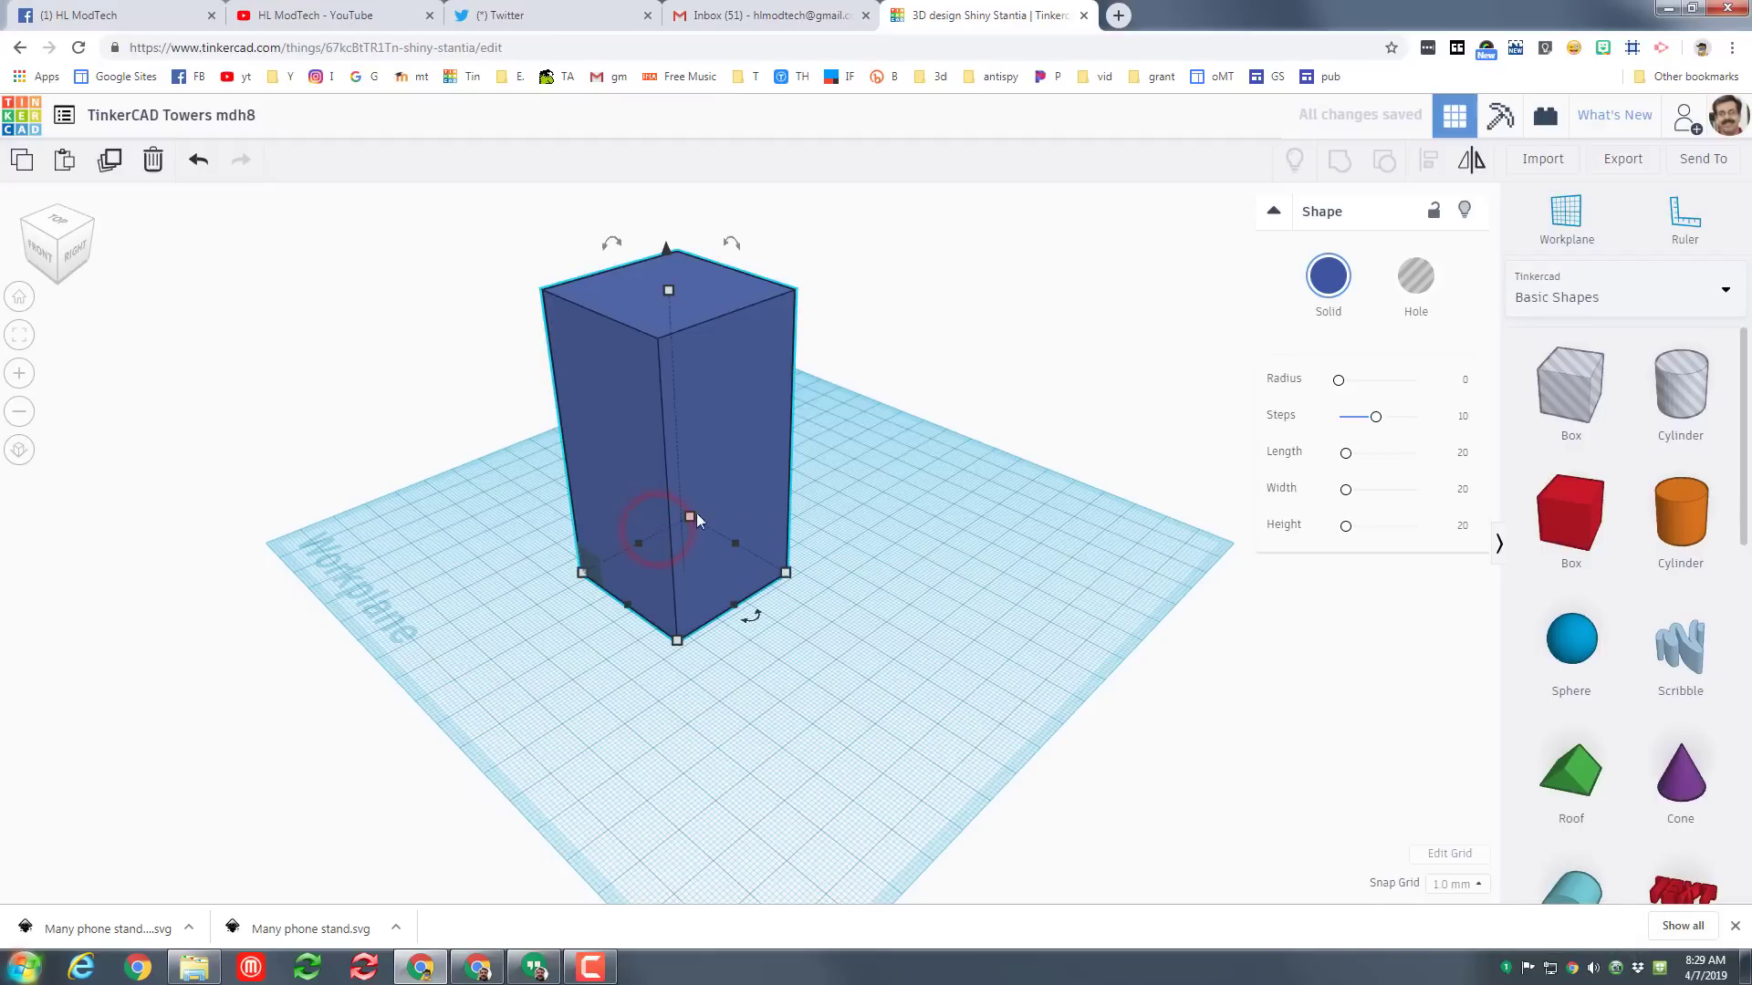
click(1467, 213)
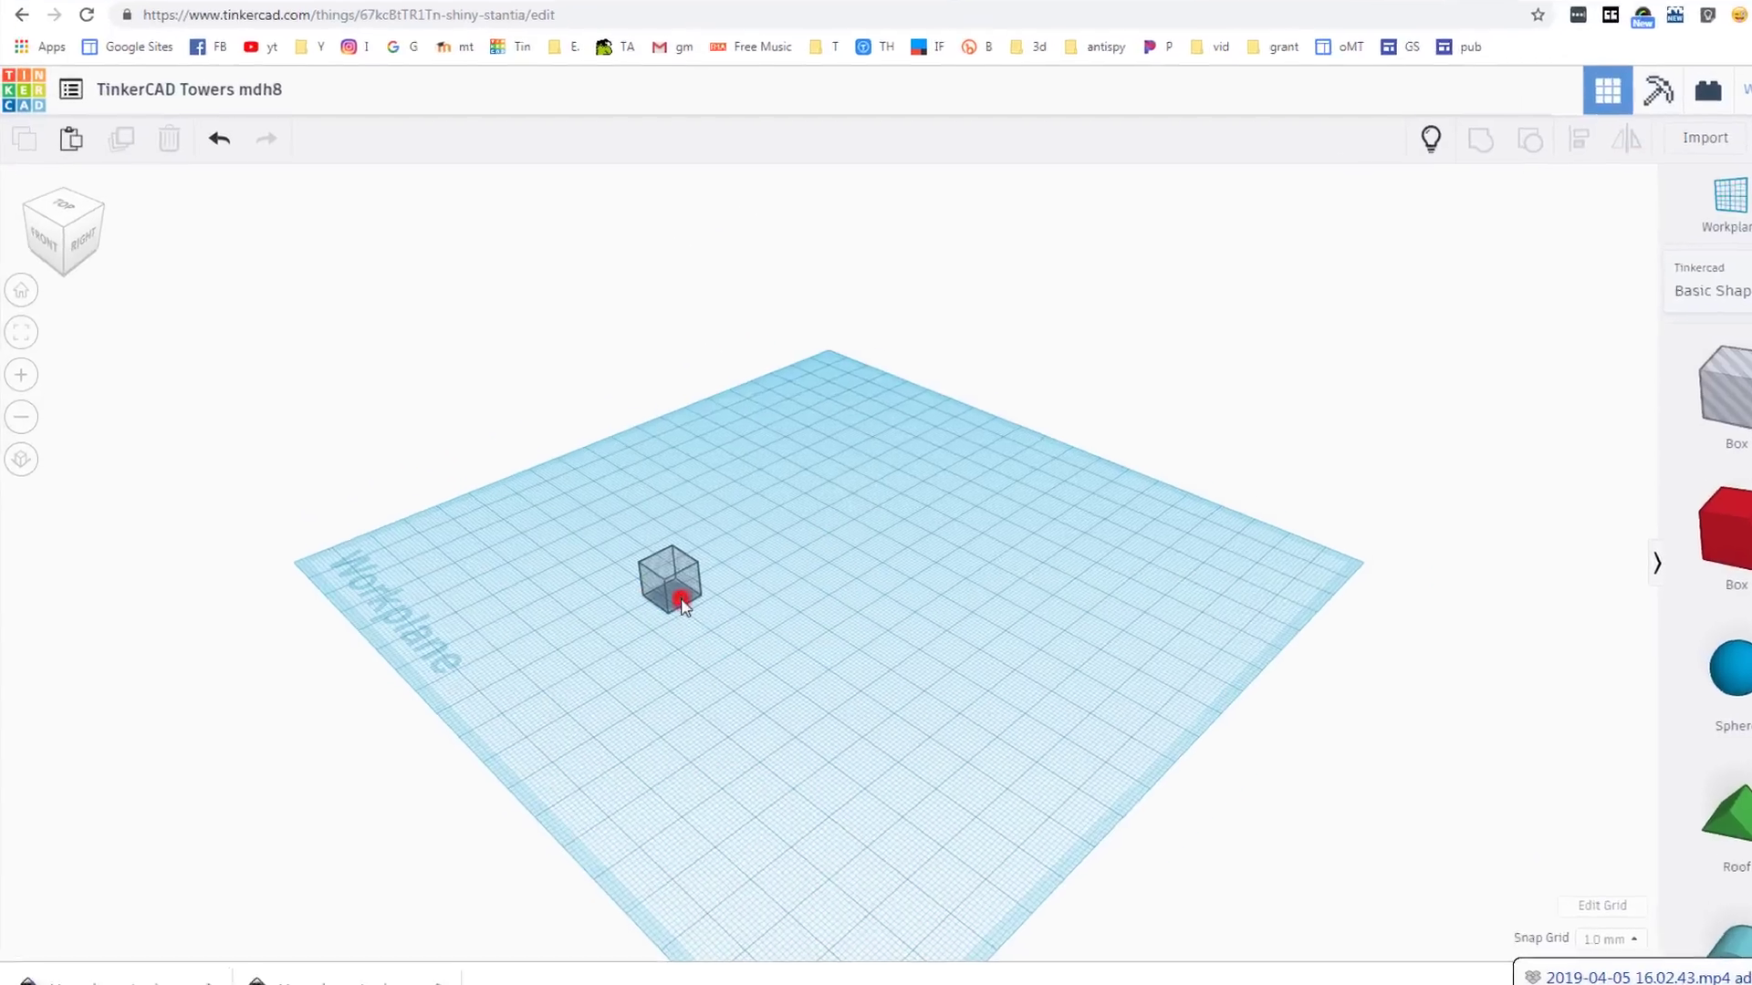
click(683, 602)
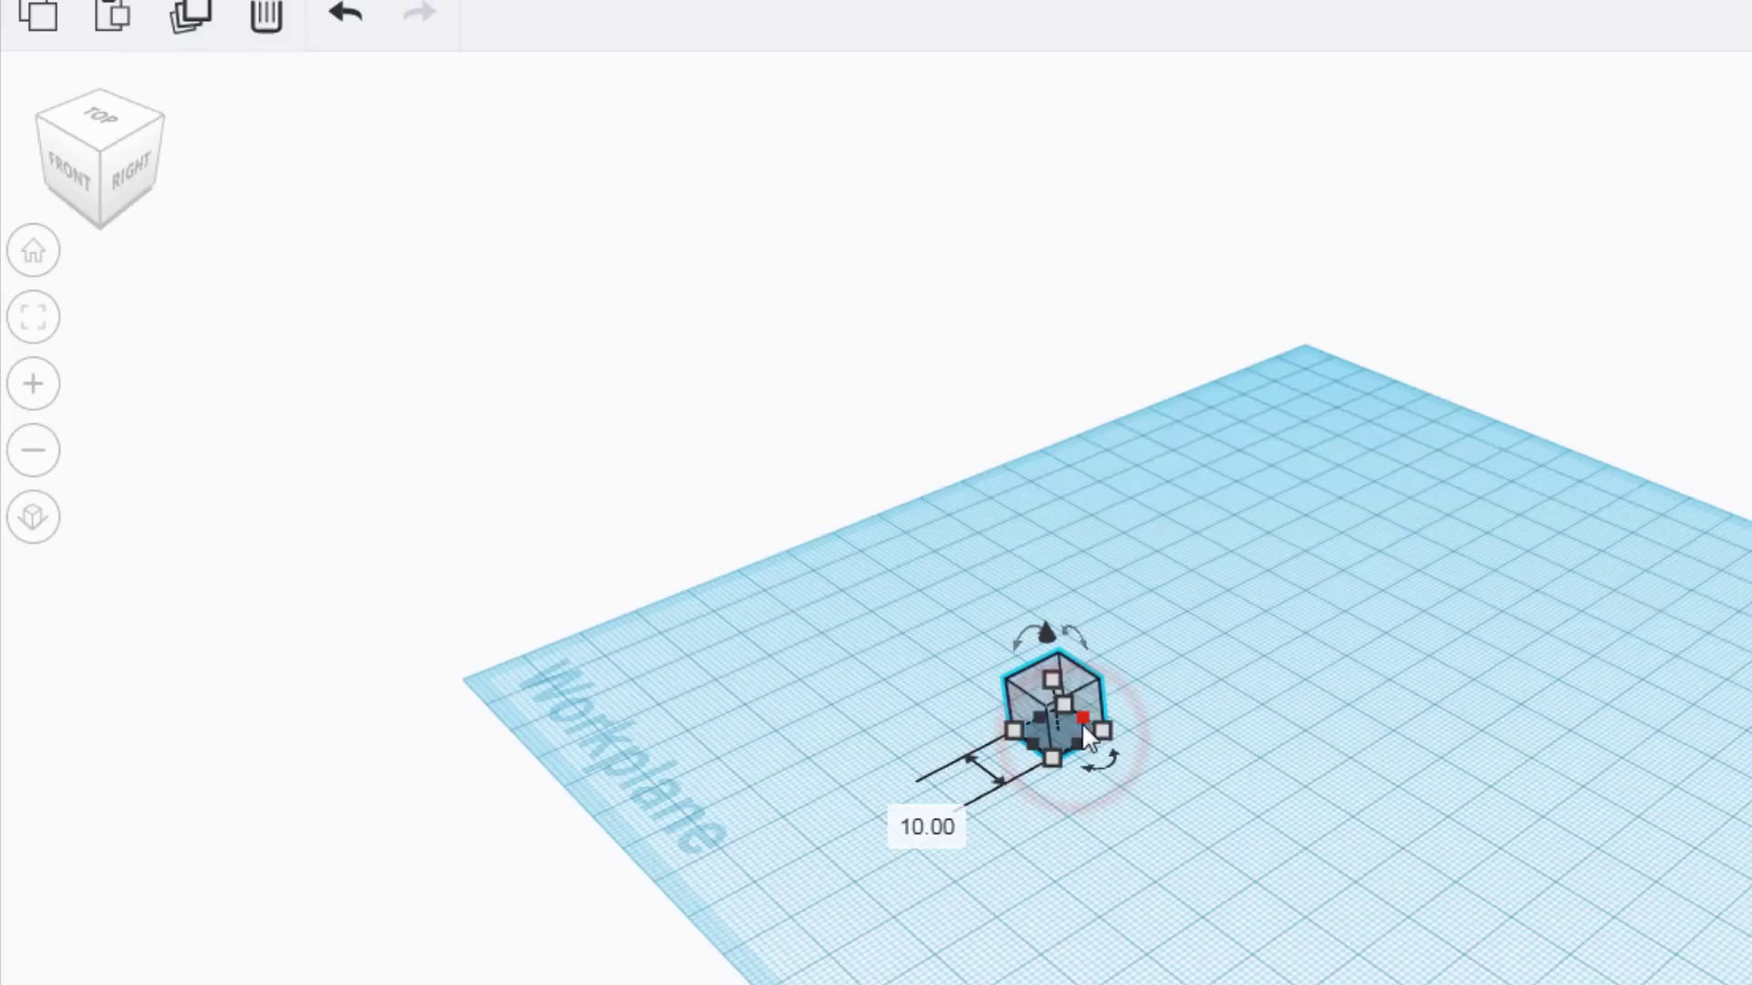
drag(1081, 717, 1427, 588)
click(1359, 727)
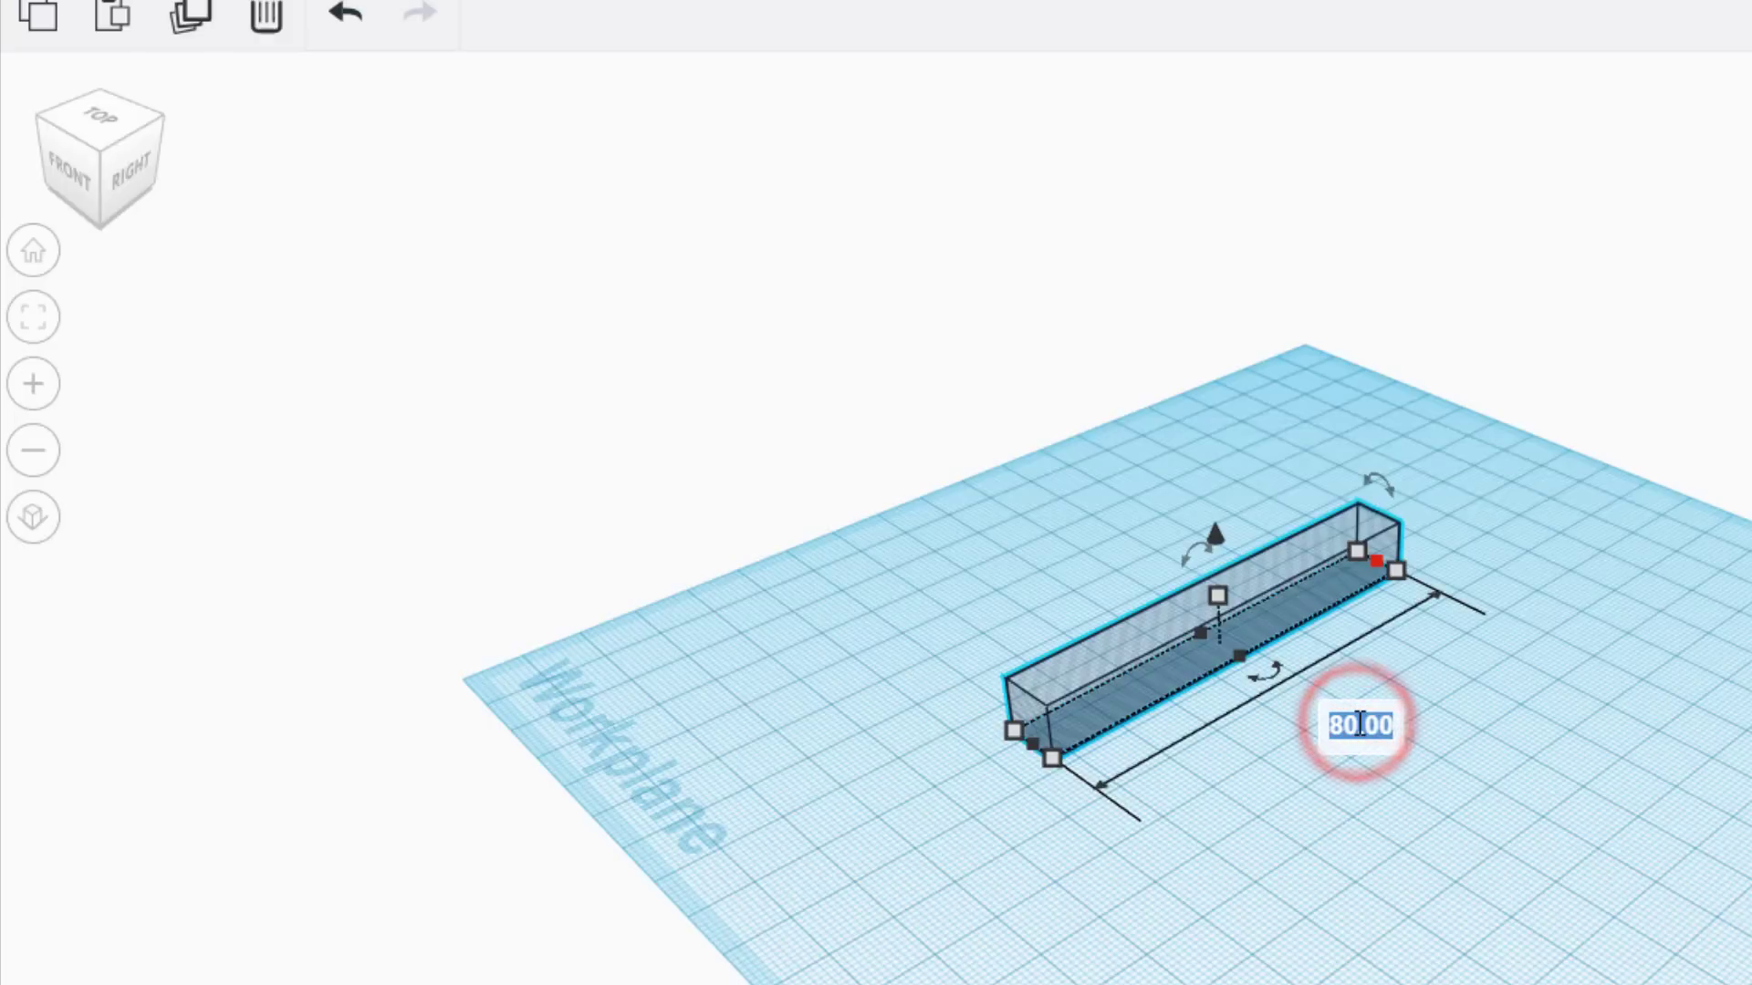
key(Return)
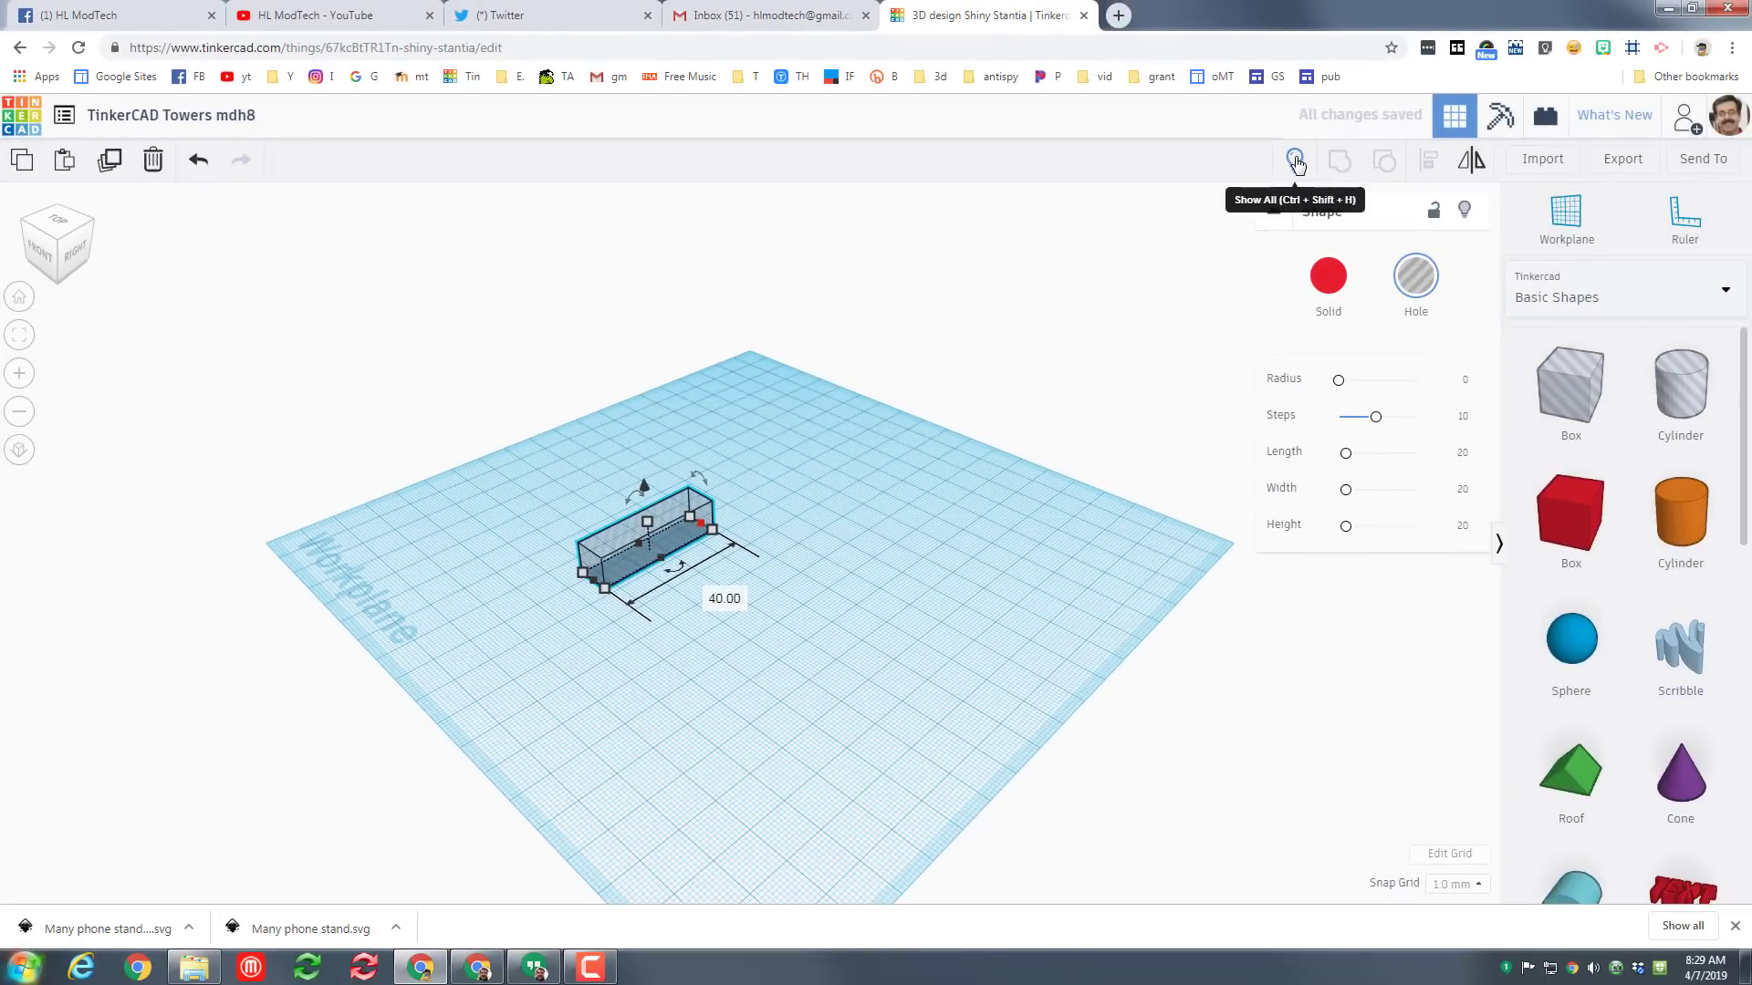
click(1297, 164)
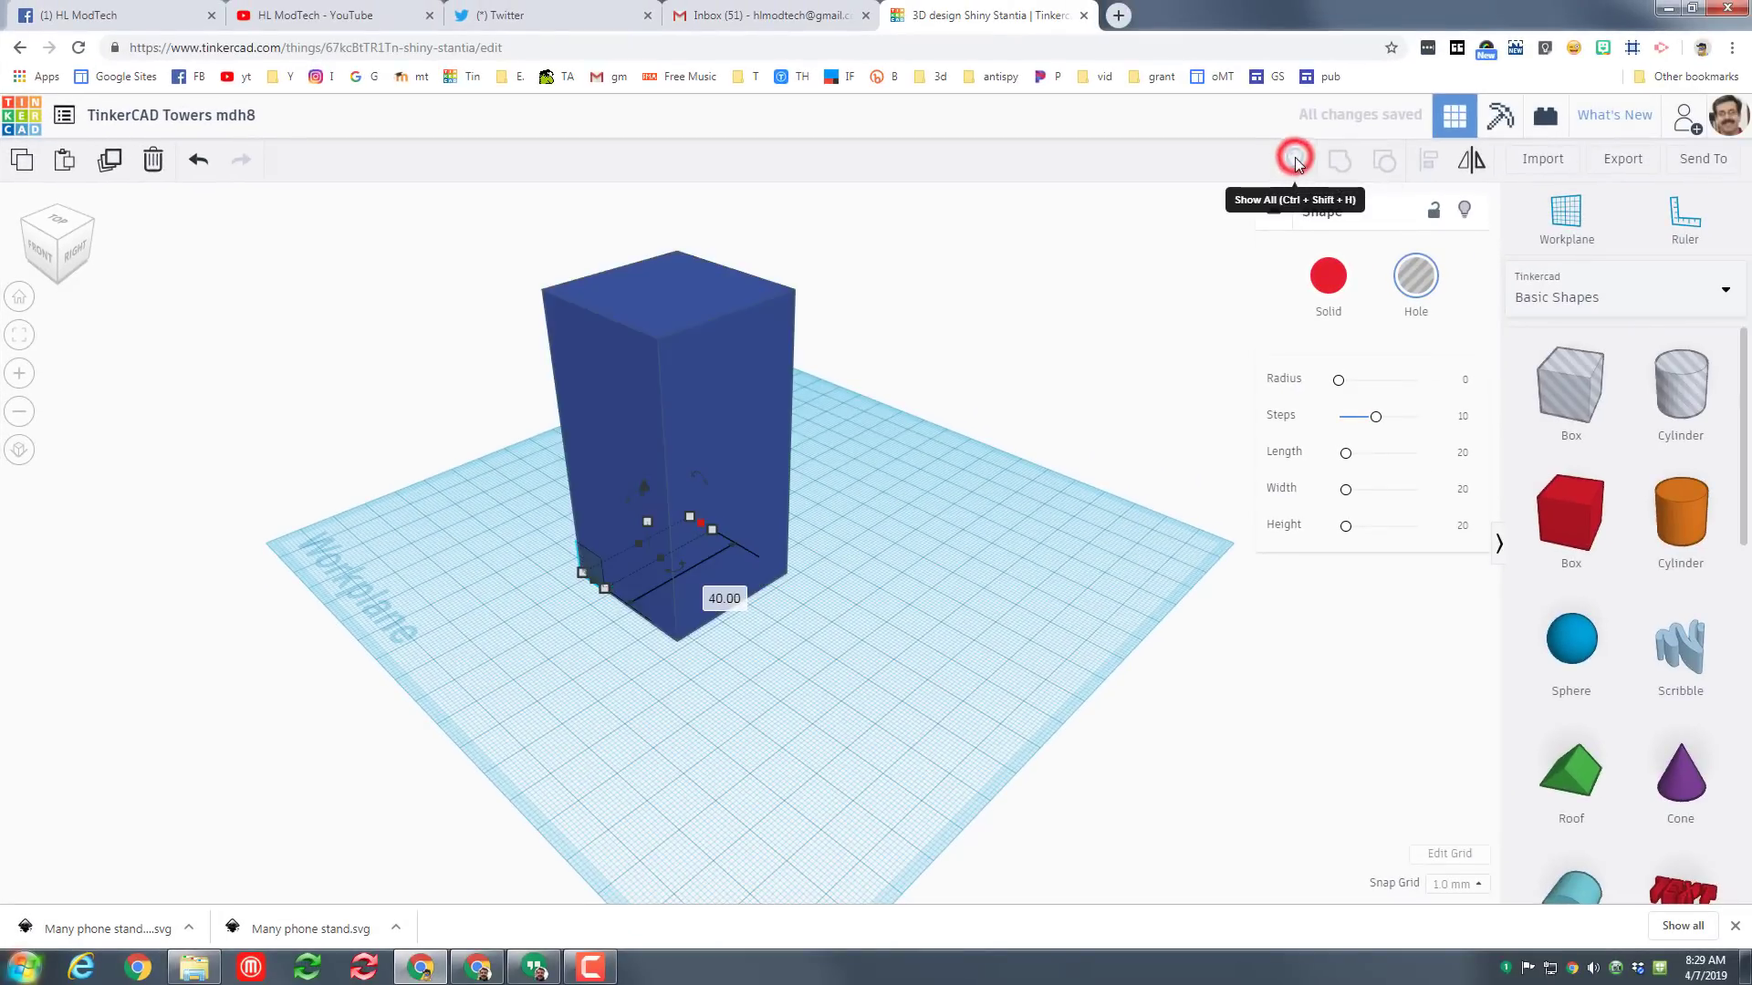
click(42, 220)
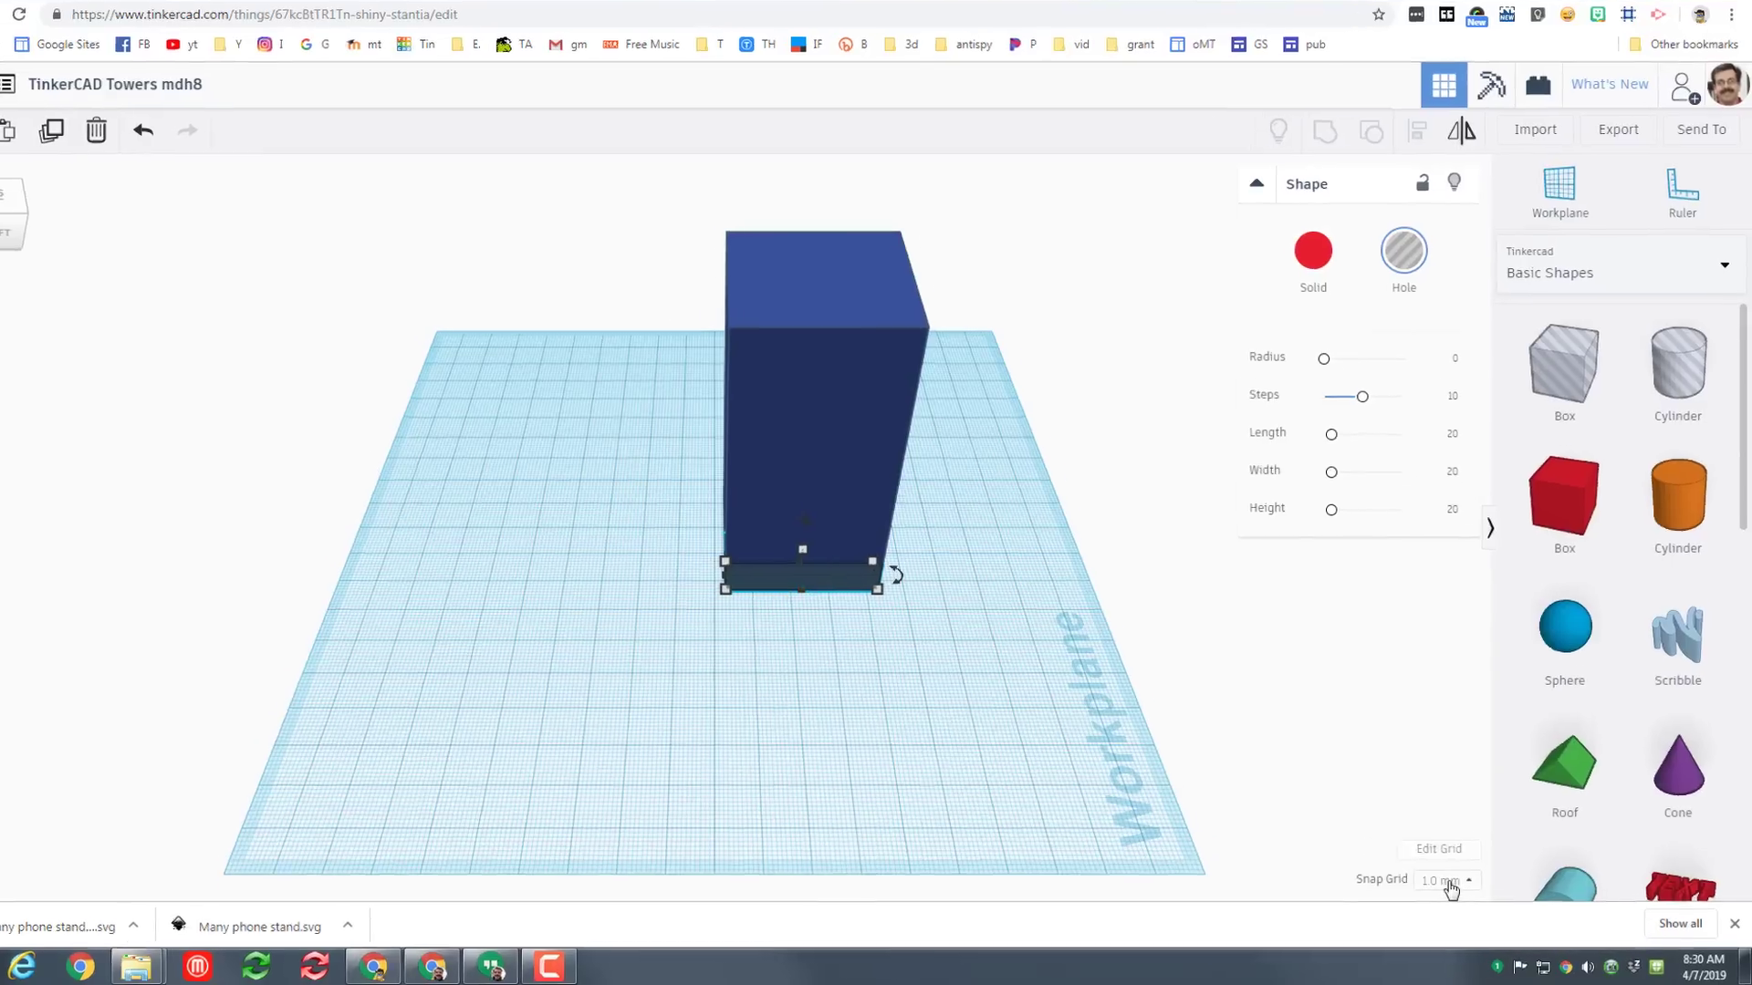
Set the snap grid to 5.0 mm and switch to the front view.
click(1451, 885)
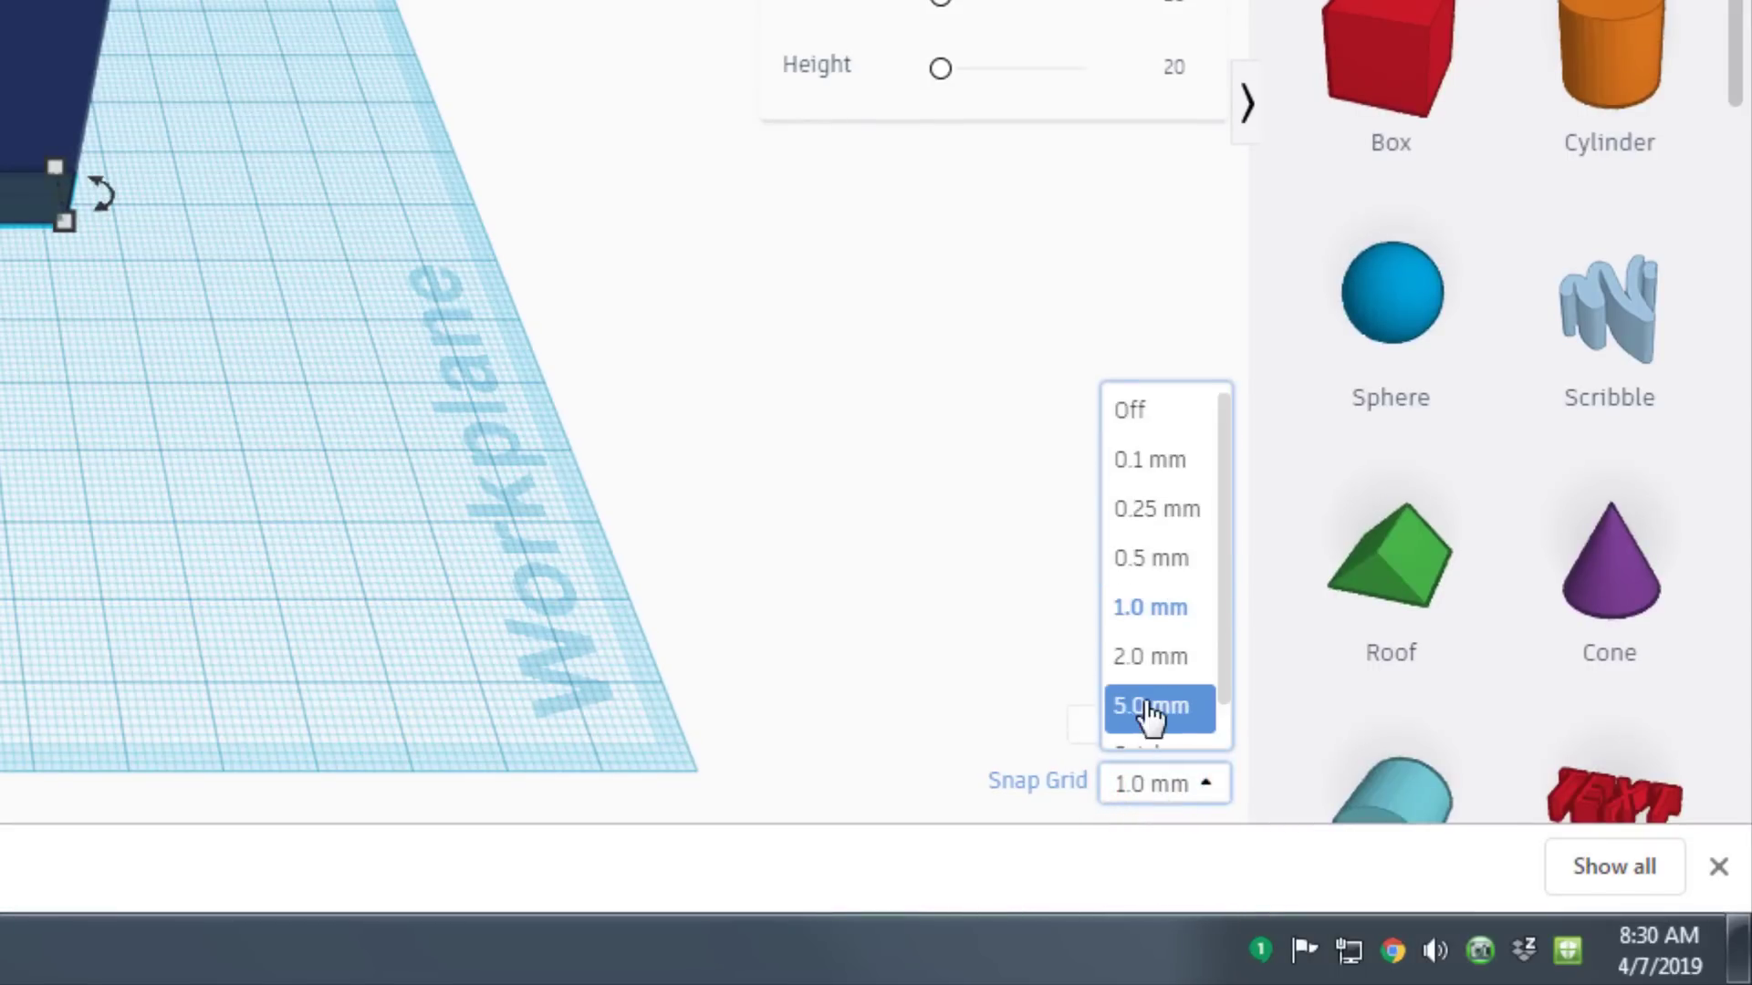
click(1152, 708)
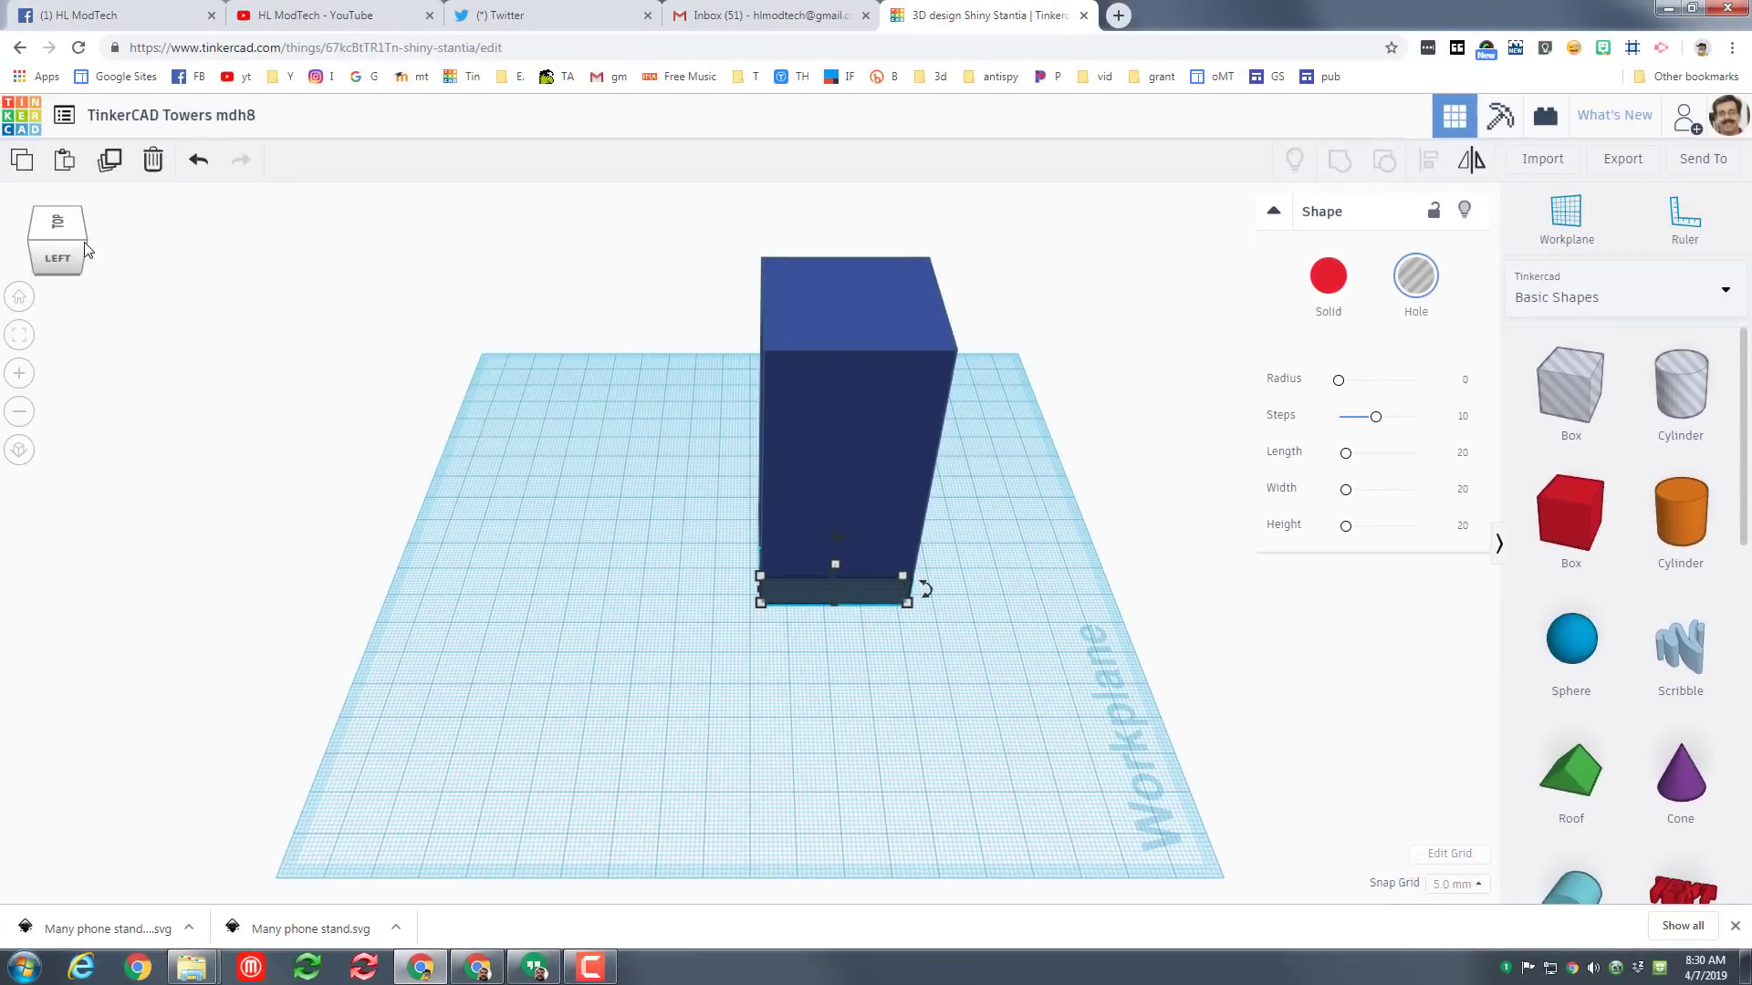
click(83, 230)
click(82, 222)
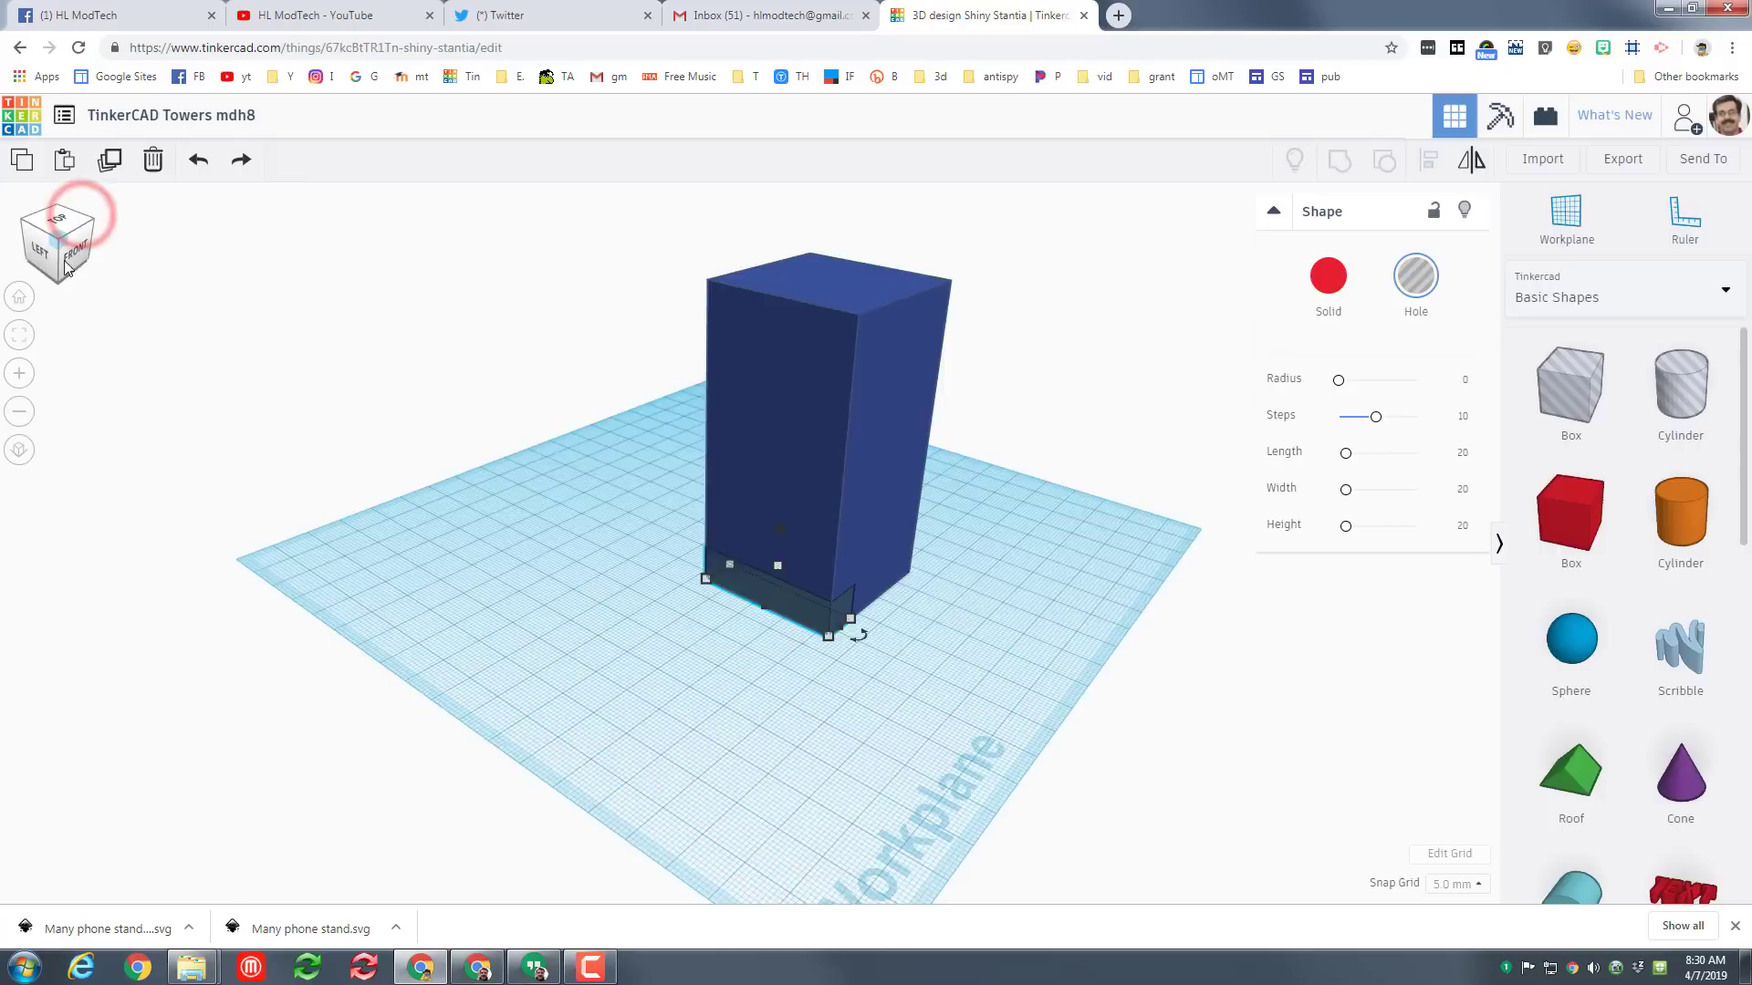
click(68, 260)
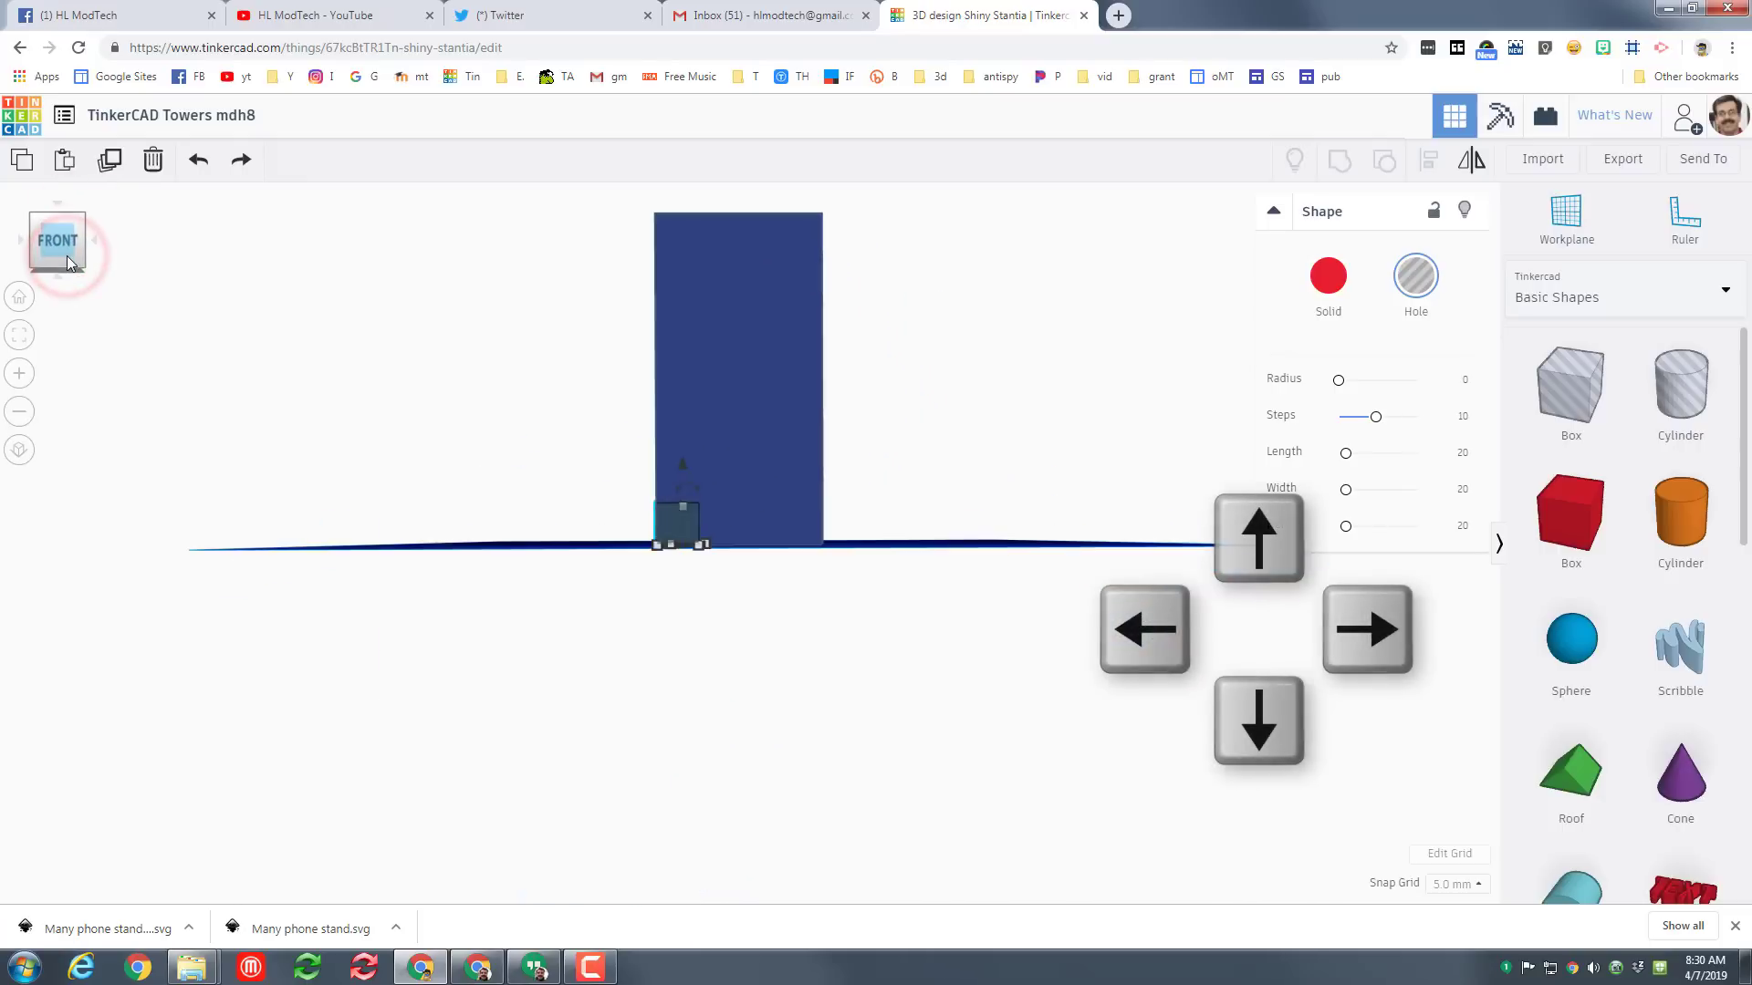
Nudge the hole right and duplicate it upward into a stacked column of window holes.
click(677, 526)
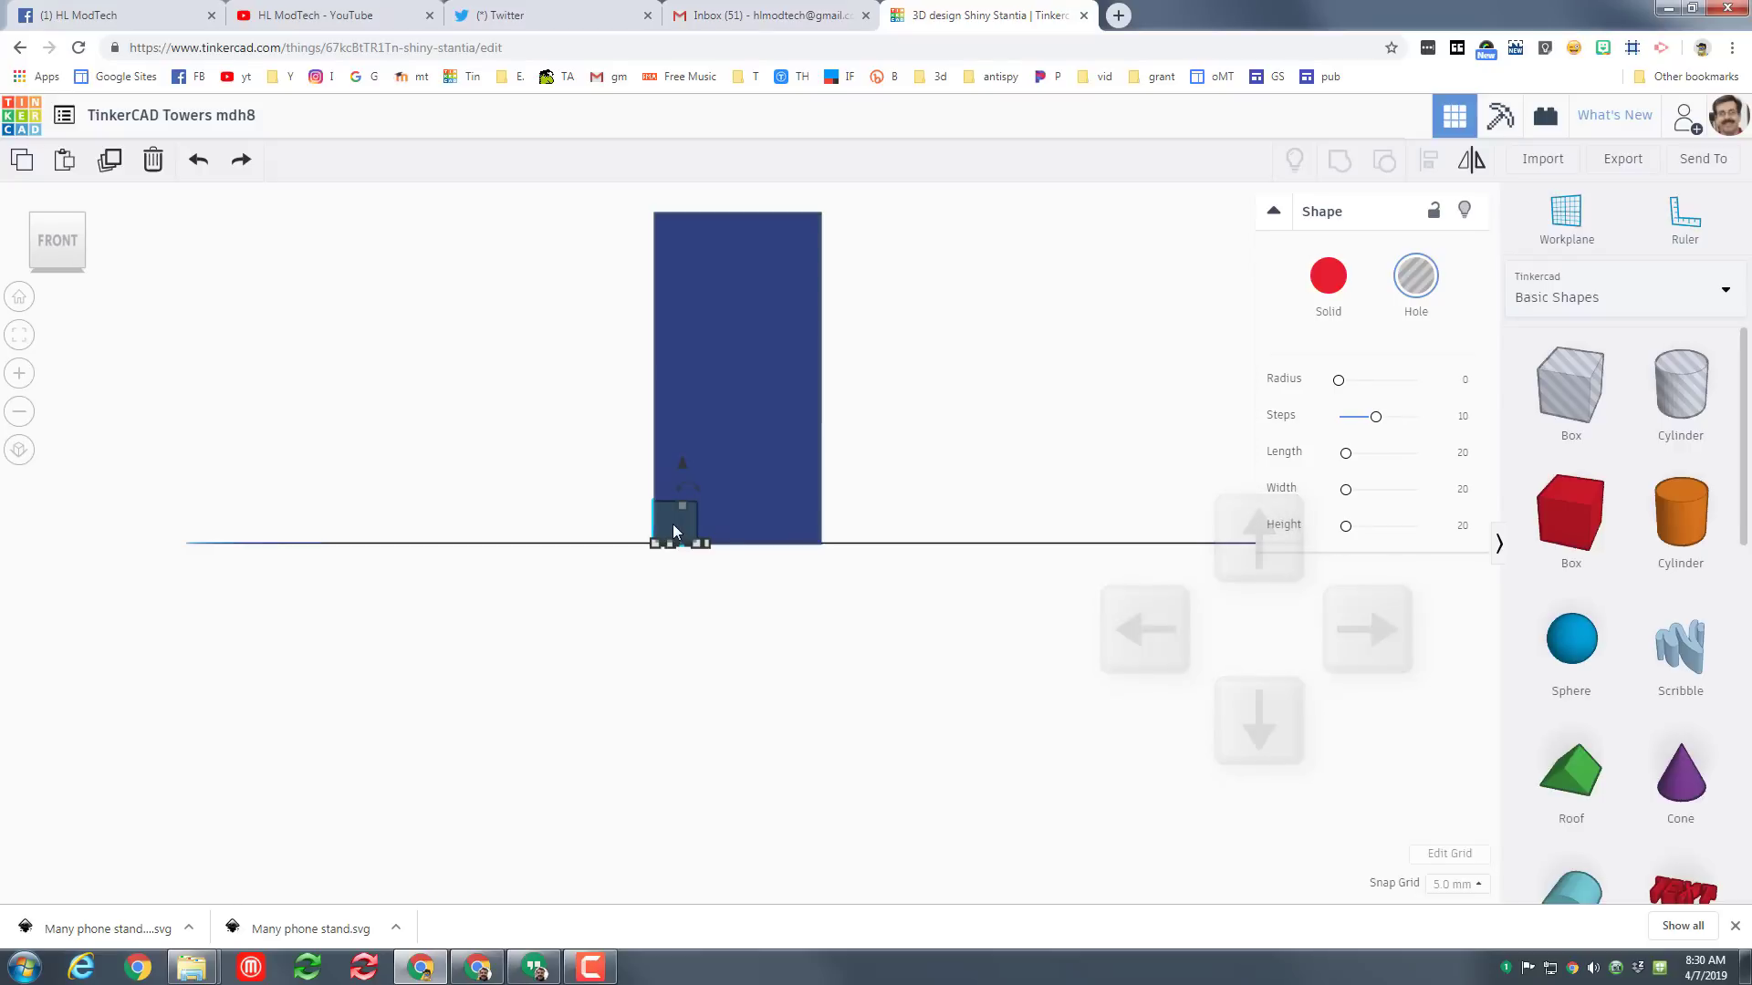
key(Right)
key(Right)
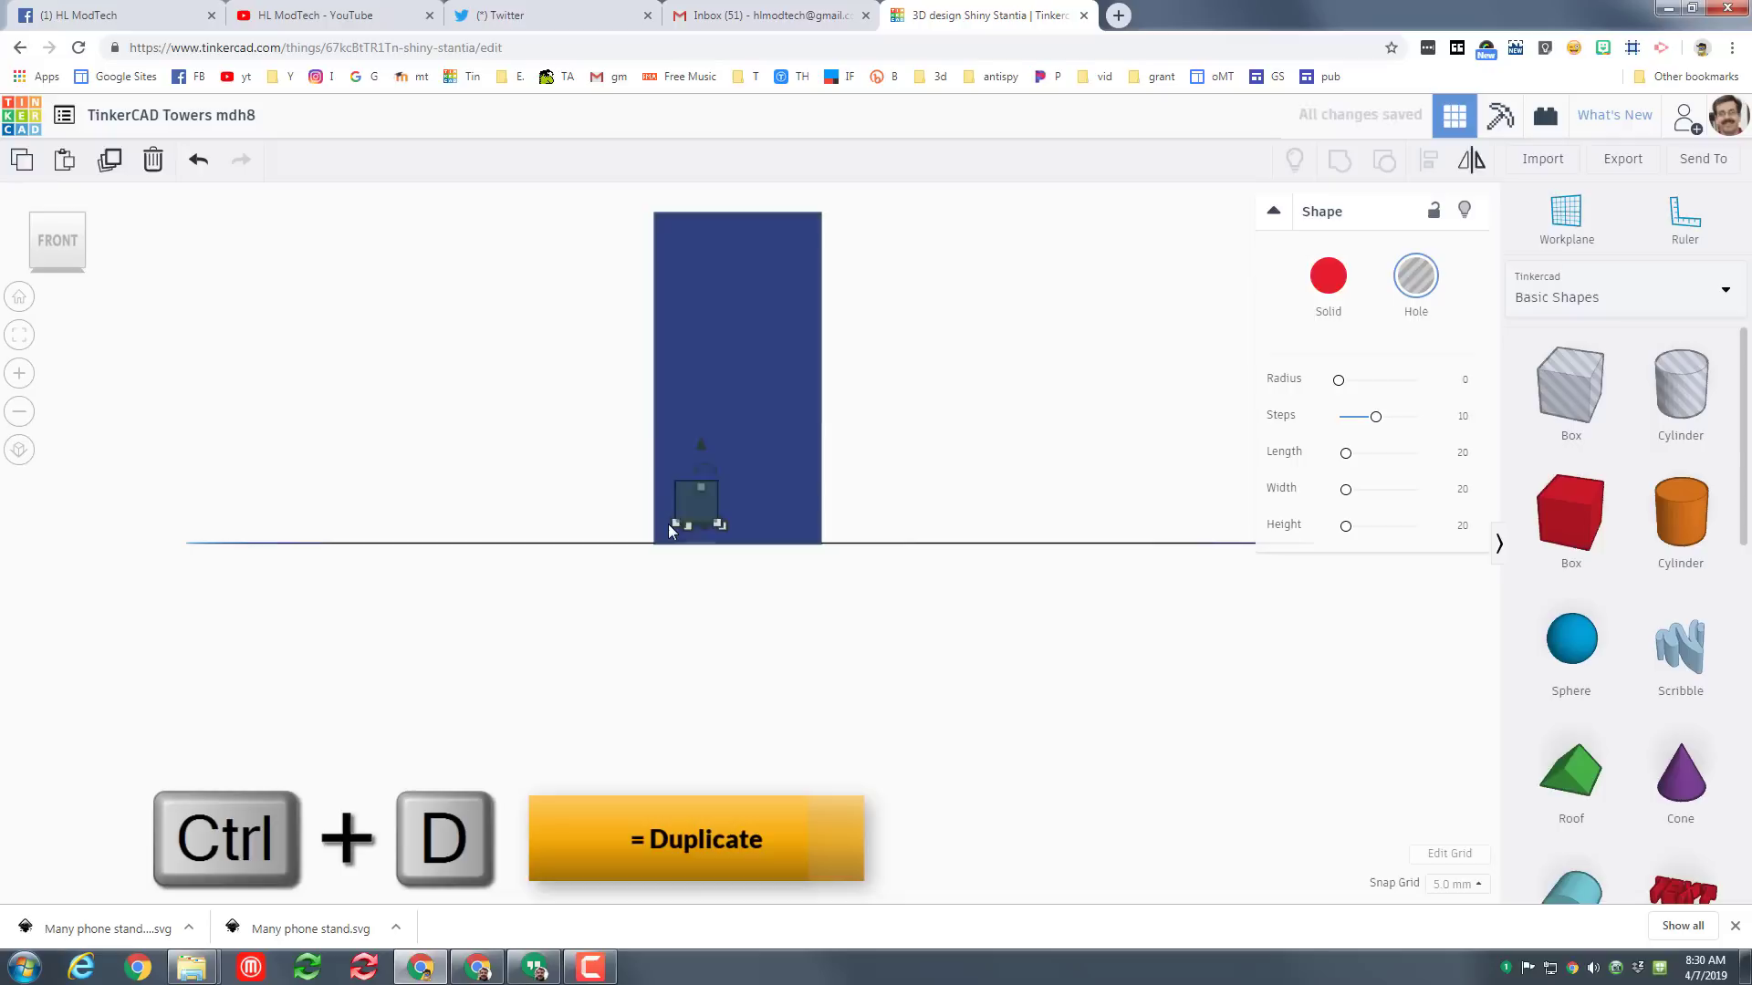
key(ctrl+d)
key(ctrl+Up)
key(ctrl+Up)
key(ctrl+Up)
key(ctrl+Up)
key(ctrl+Up)
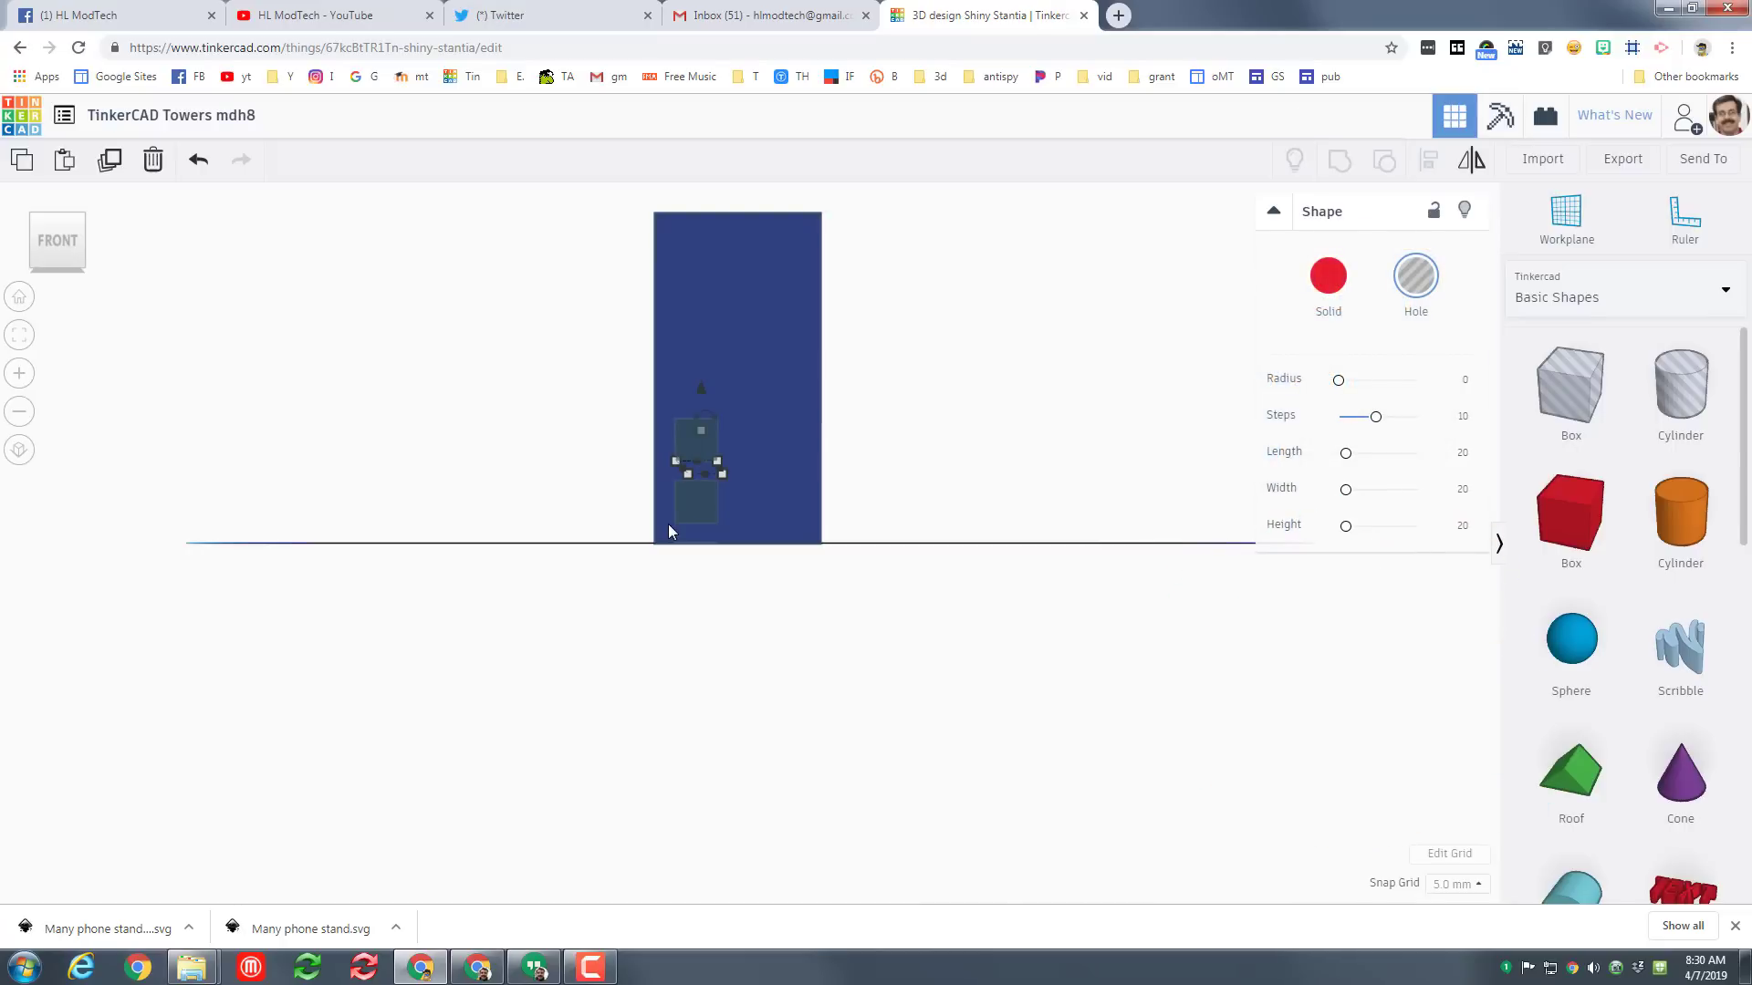
key(ctrl+d)
key(ctrl+d)
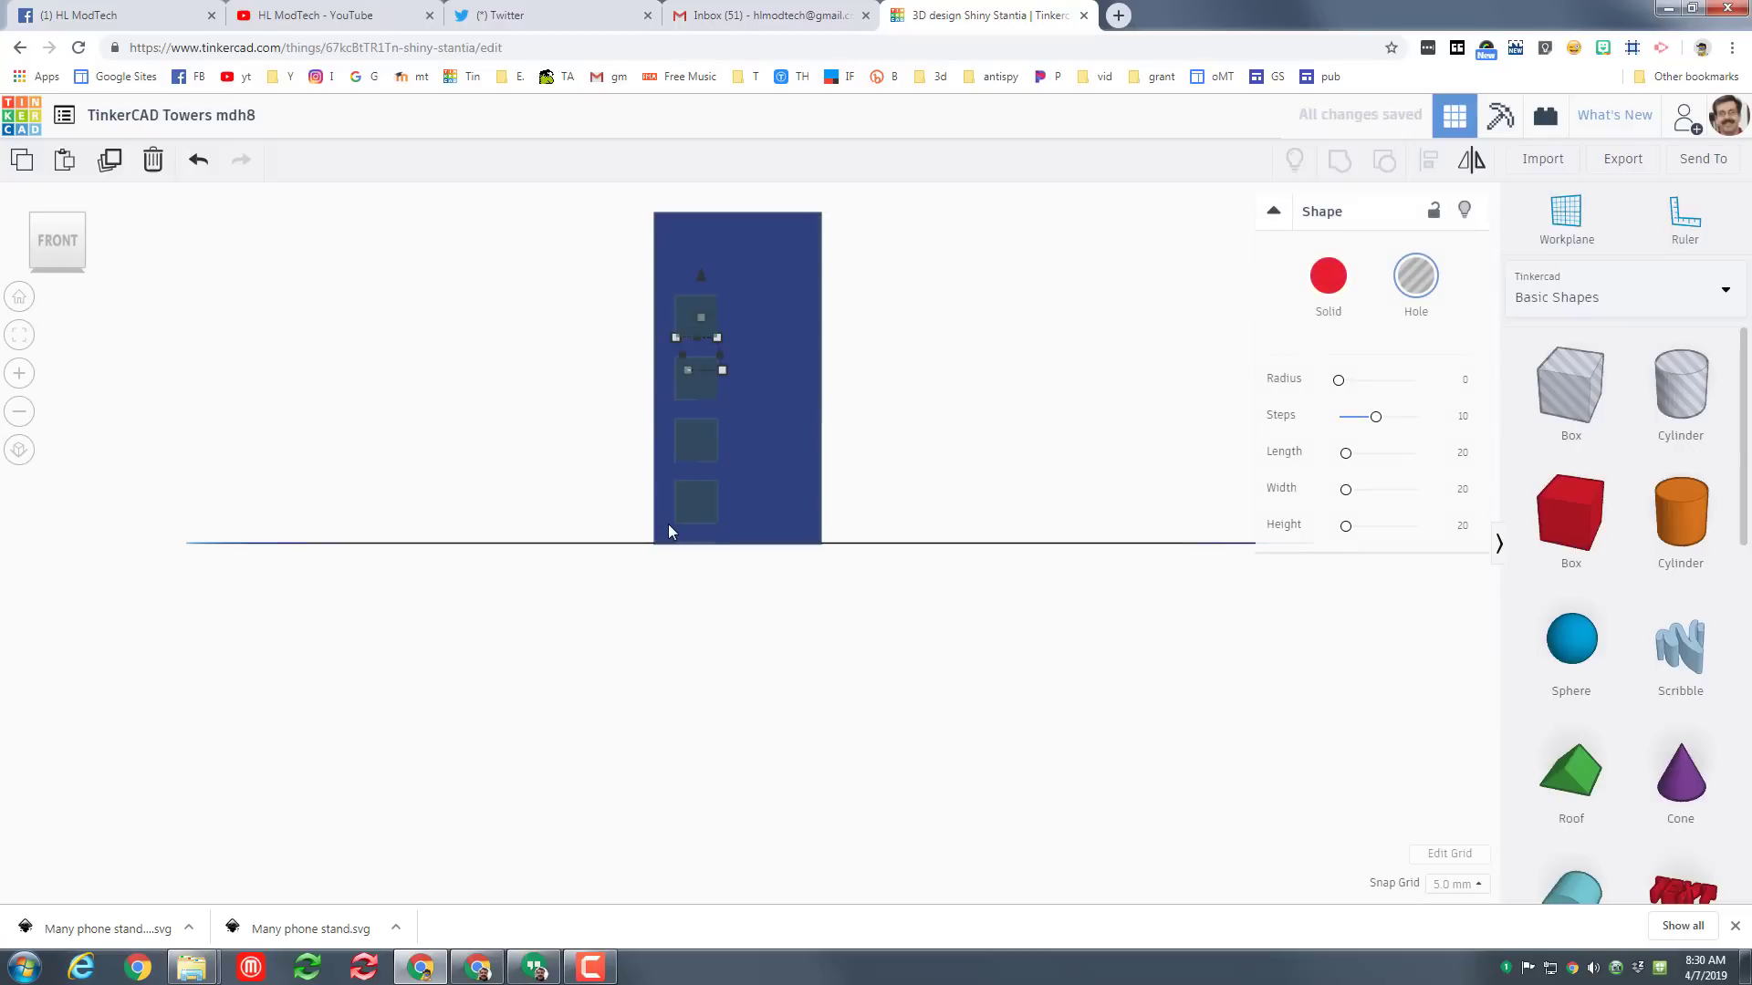
key(ctrl+d)
Group the five window holes and shift a copied column two grid steps right beside them.
click(51, 222)
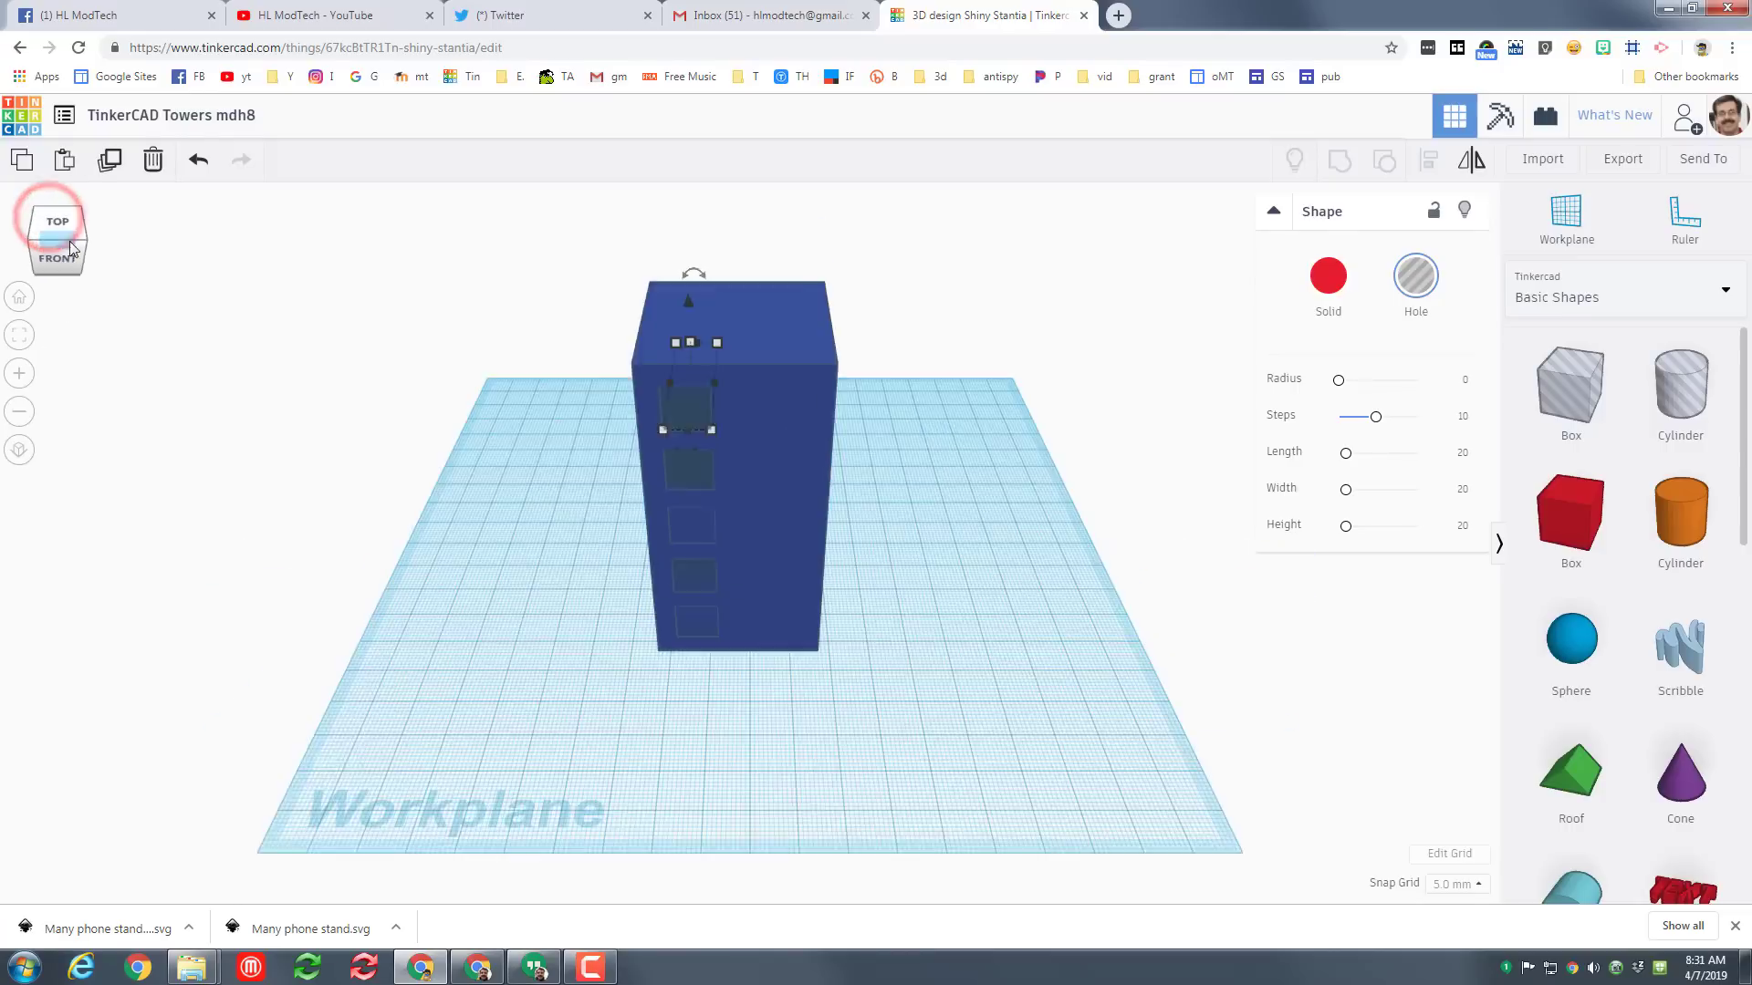
click(1462, 213)
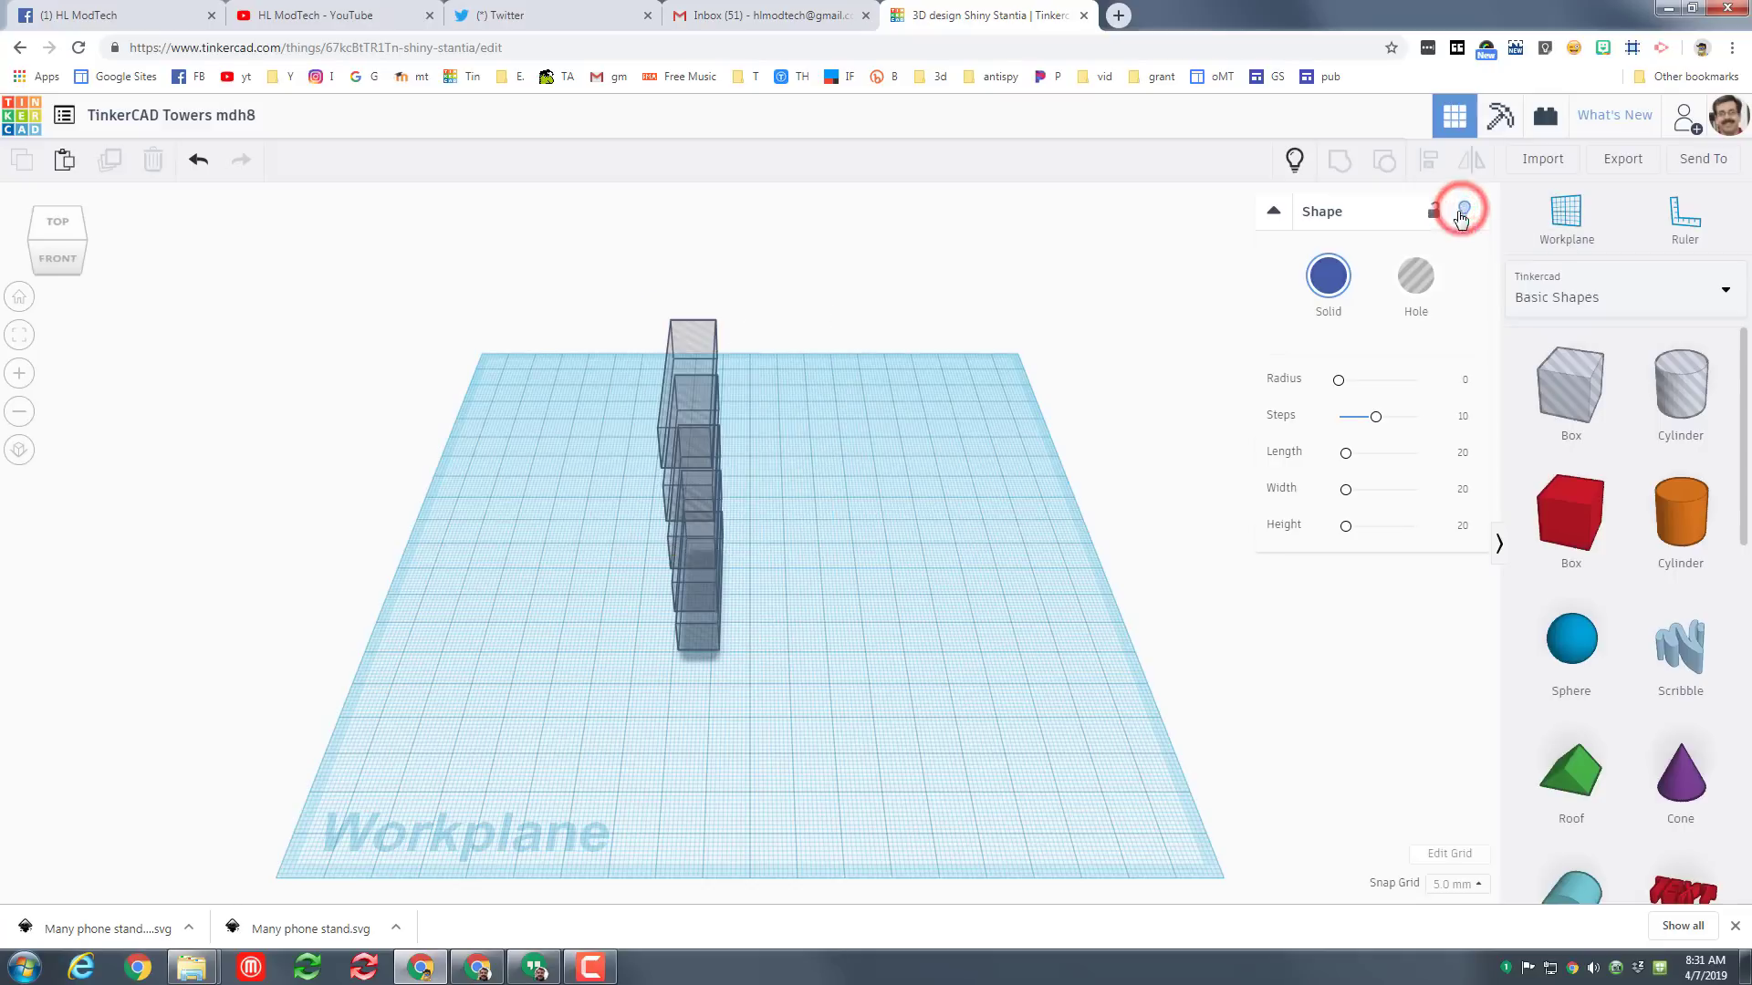
drag(598, 341, 807, 704)
click(1340, 163)
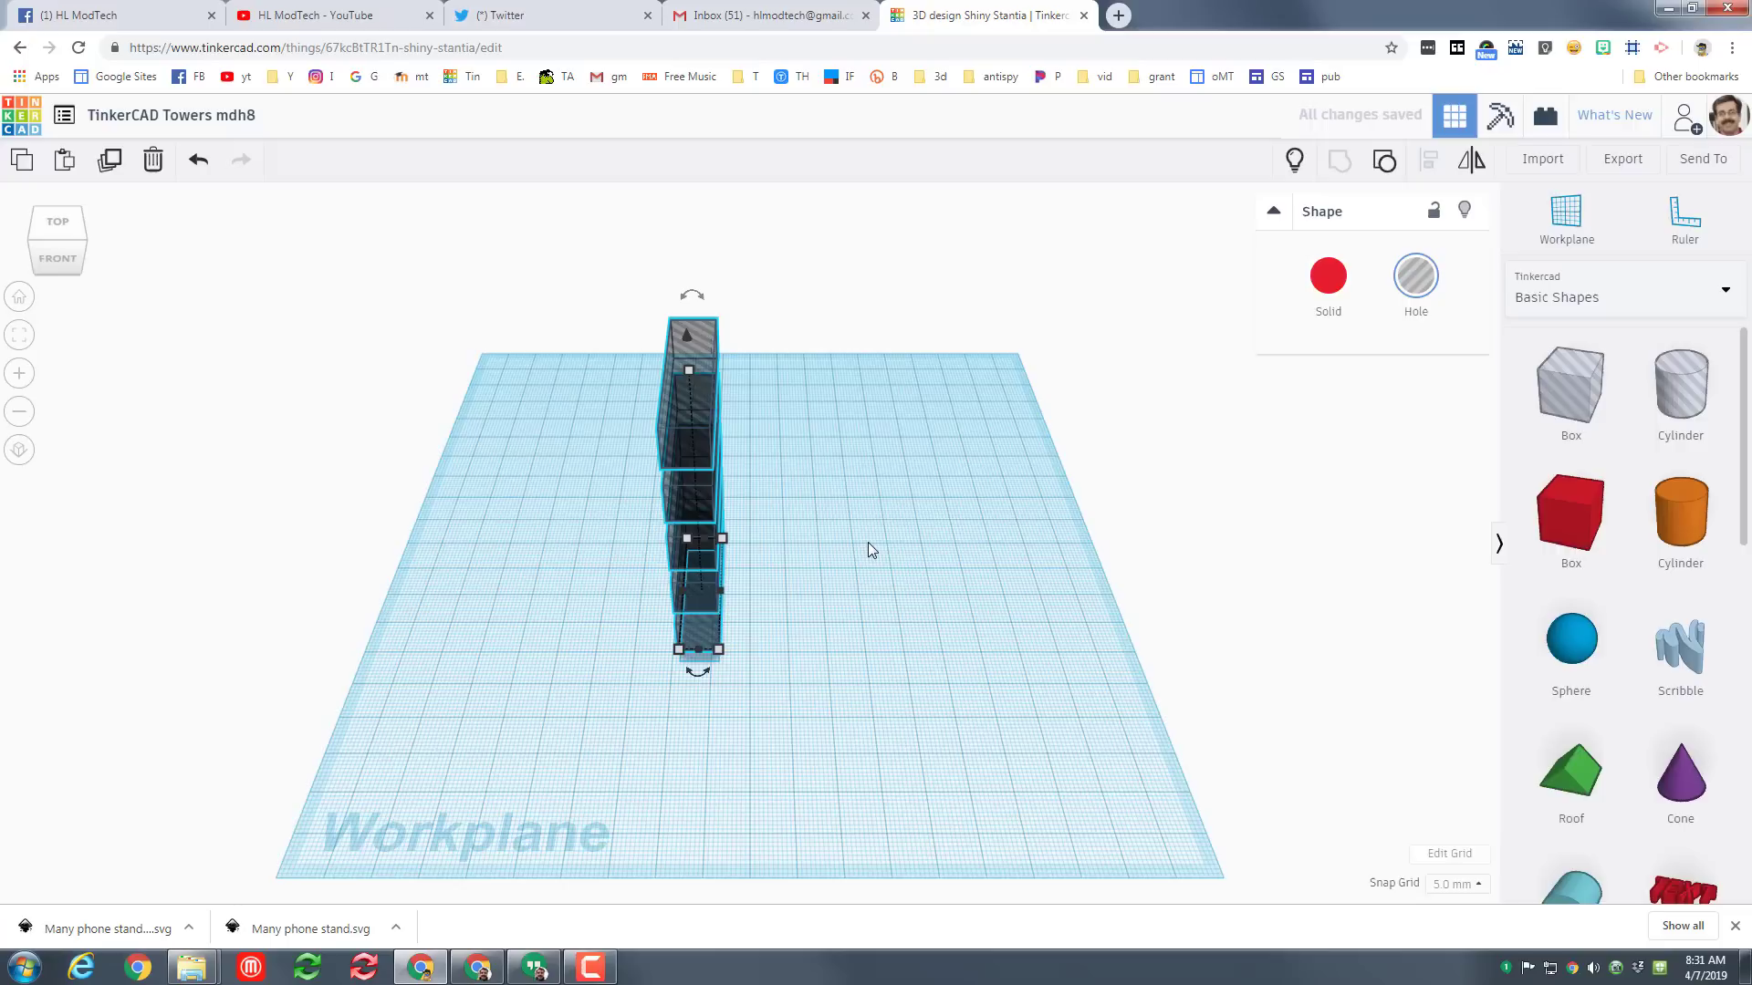
key(Right)
key(Right)
key(Right)
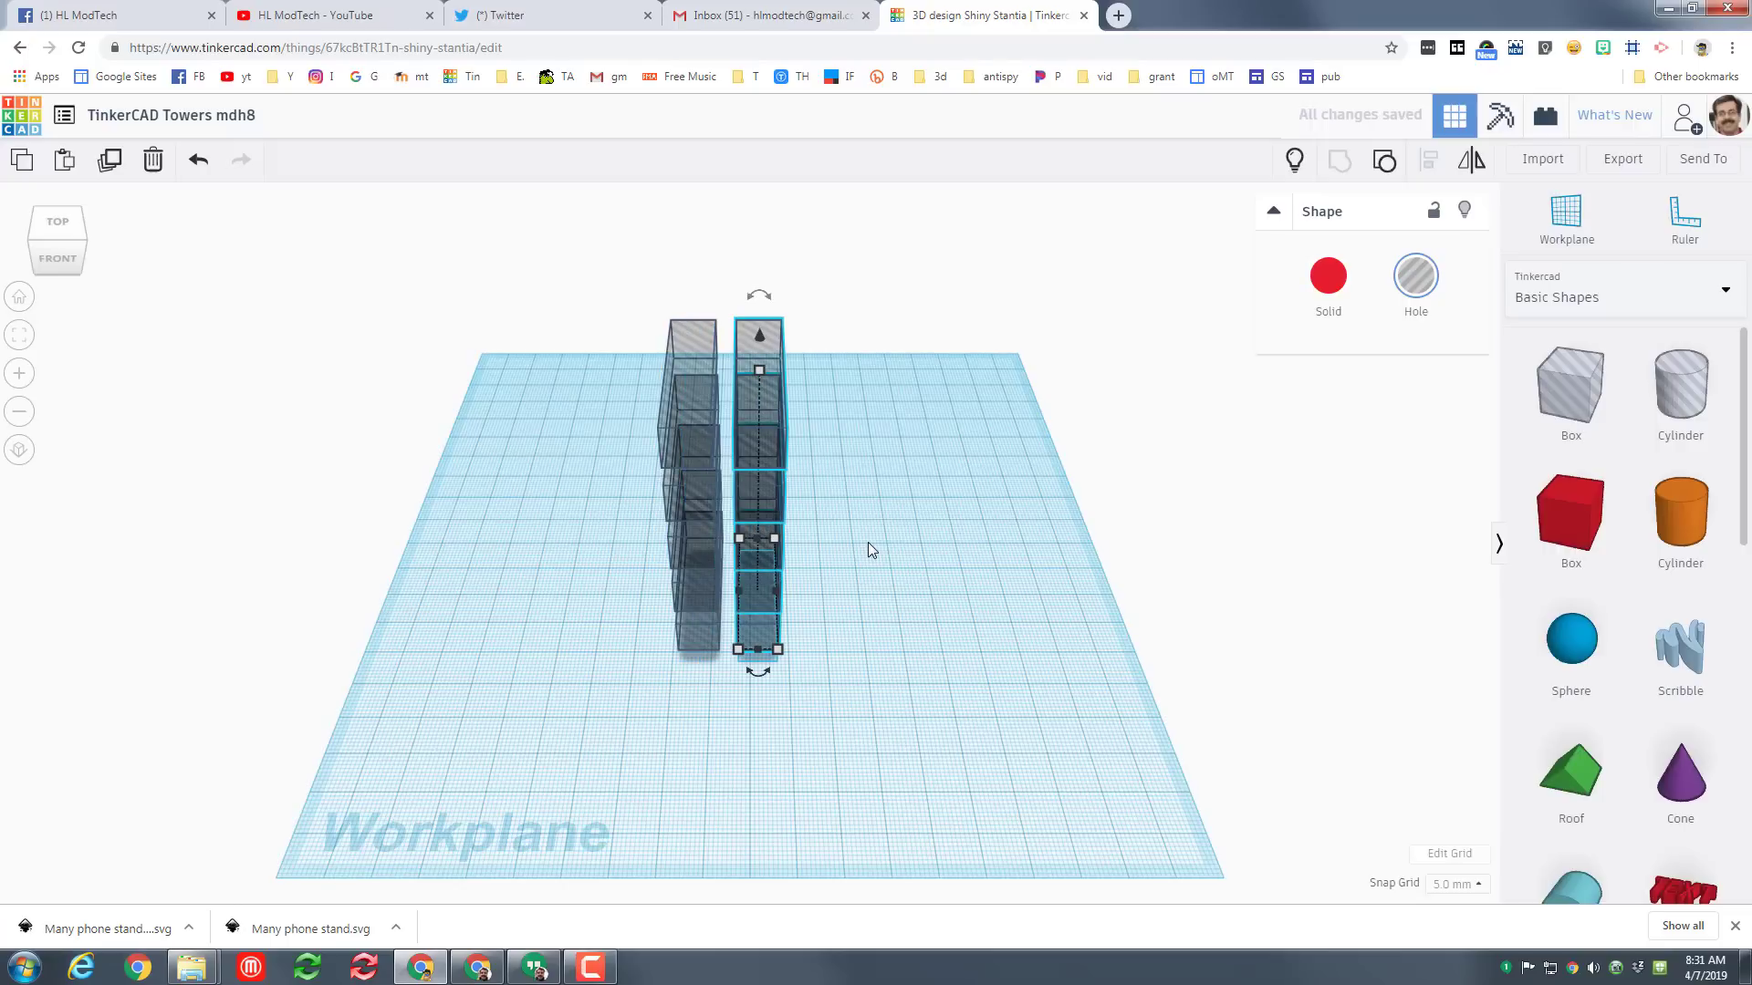
key(Right)
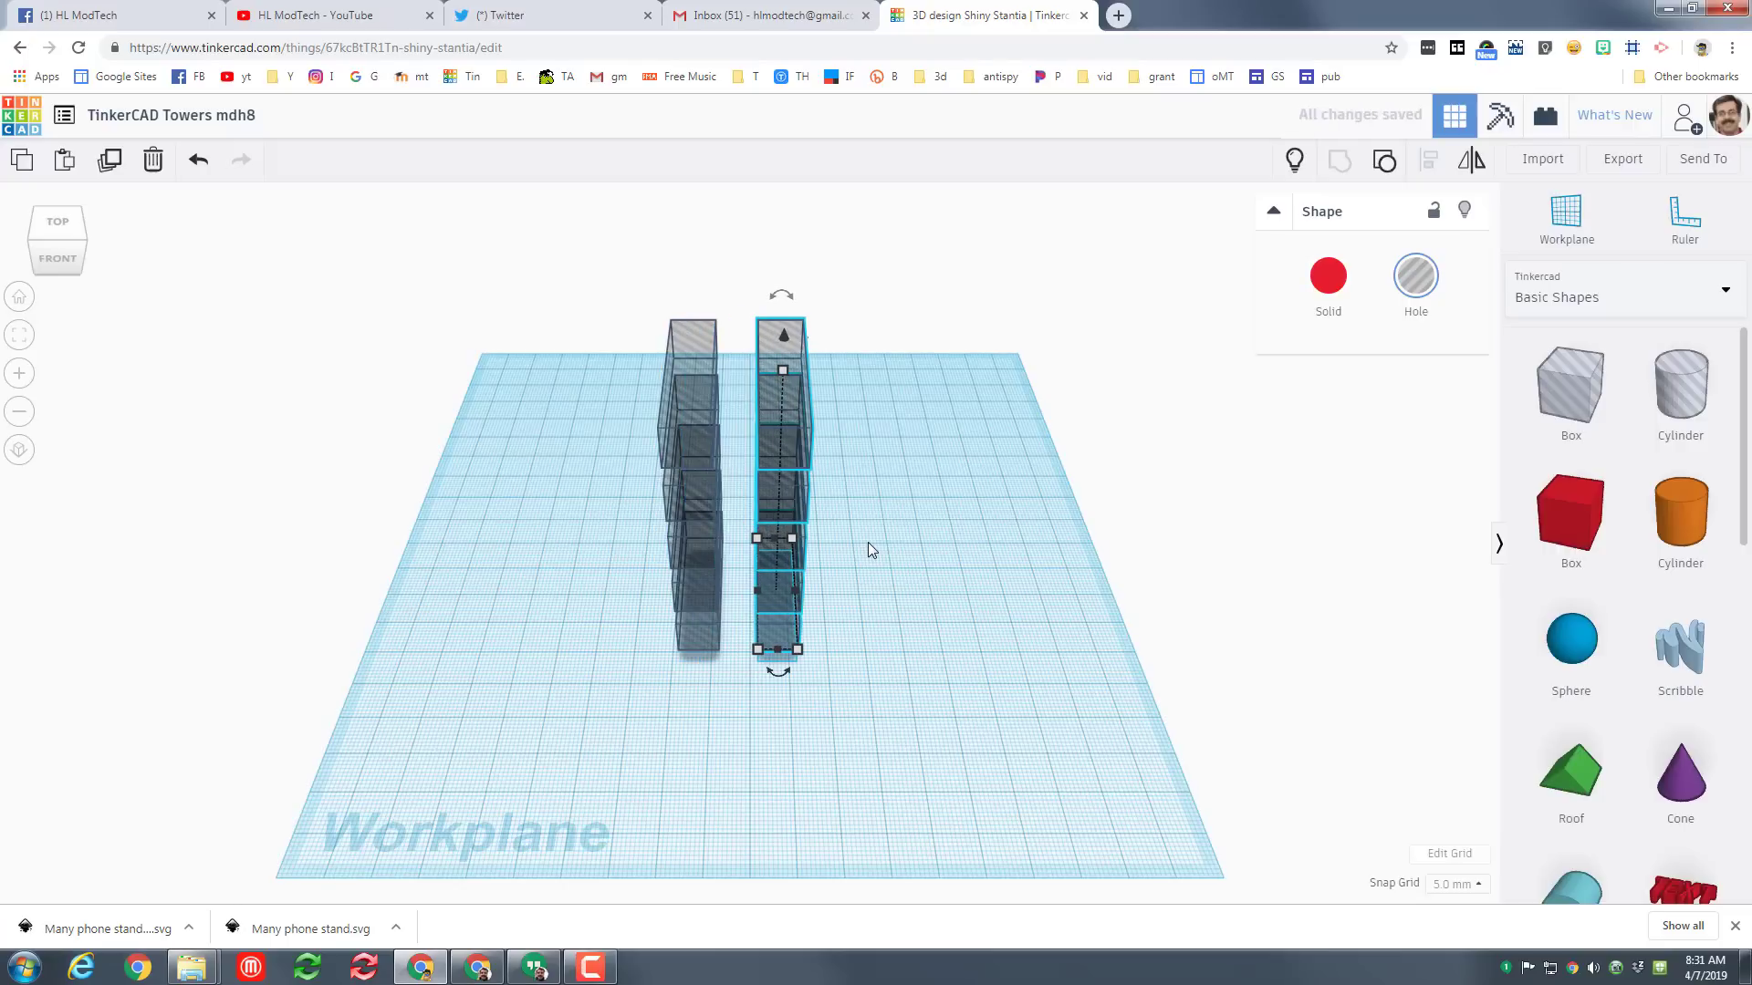
click(1294, 163)
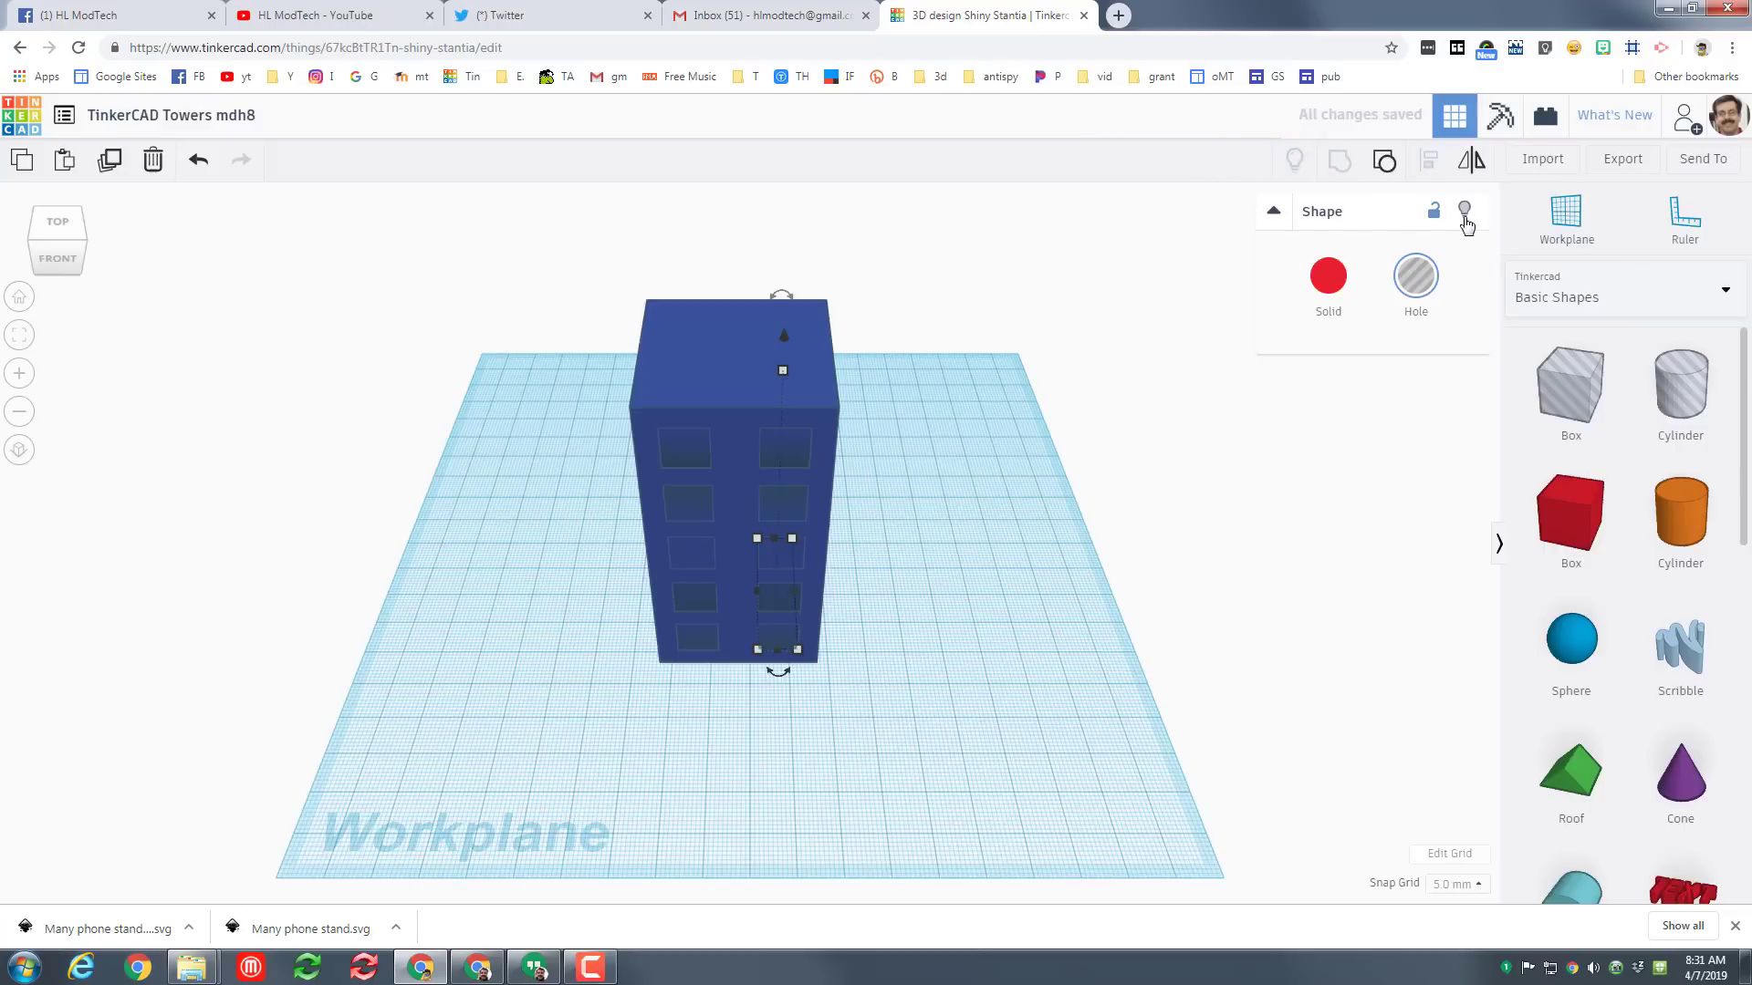
With the tower hidden, group both window columns and rotate the group 90°.
click(828, 416)
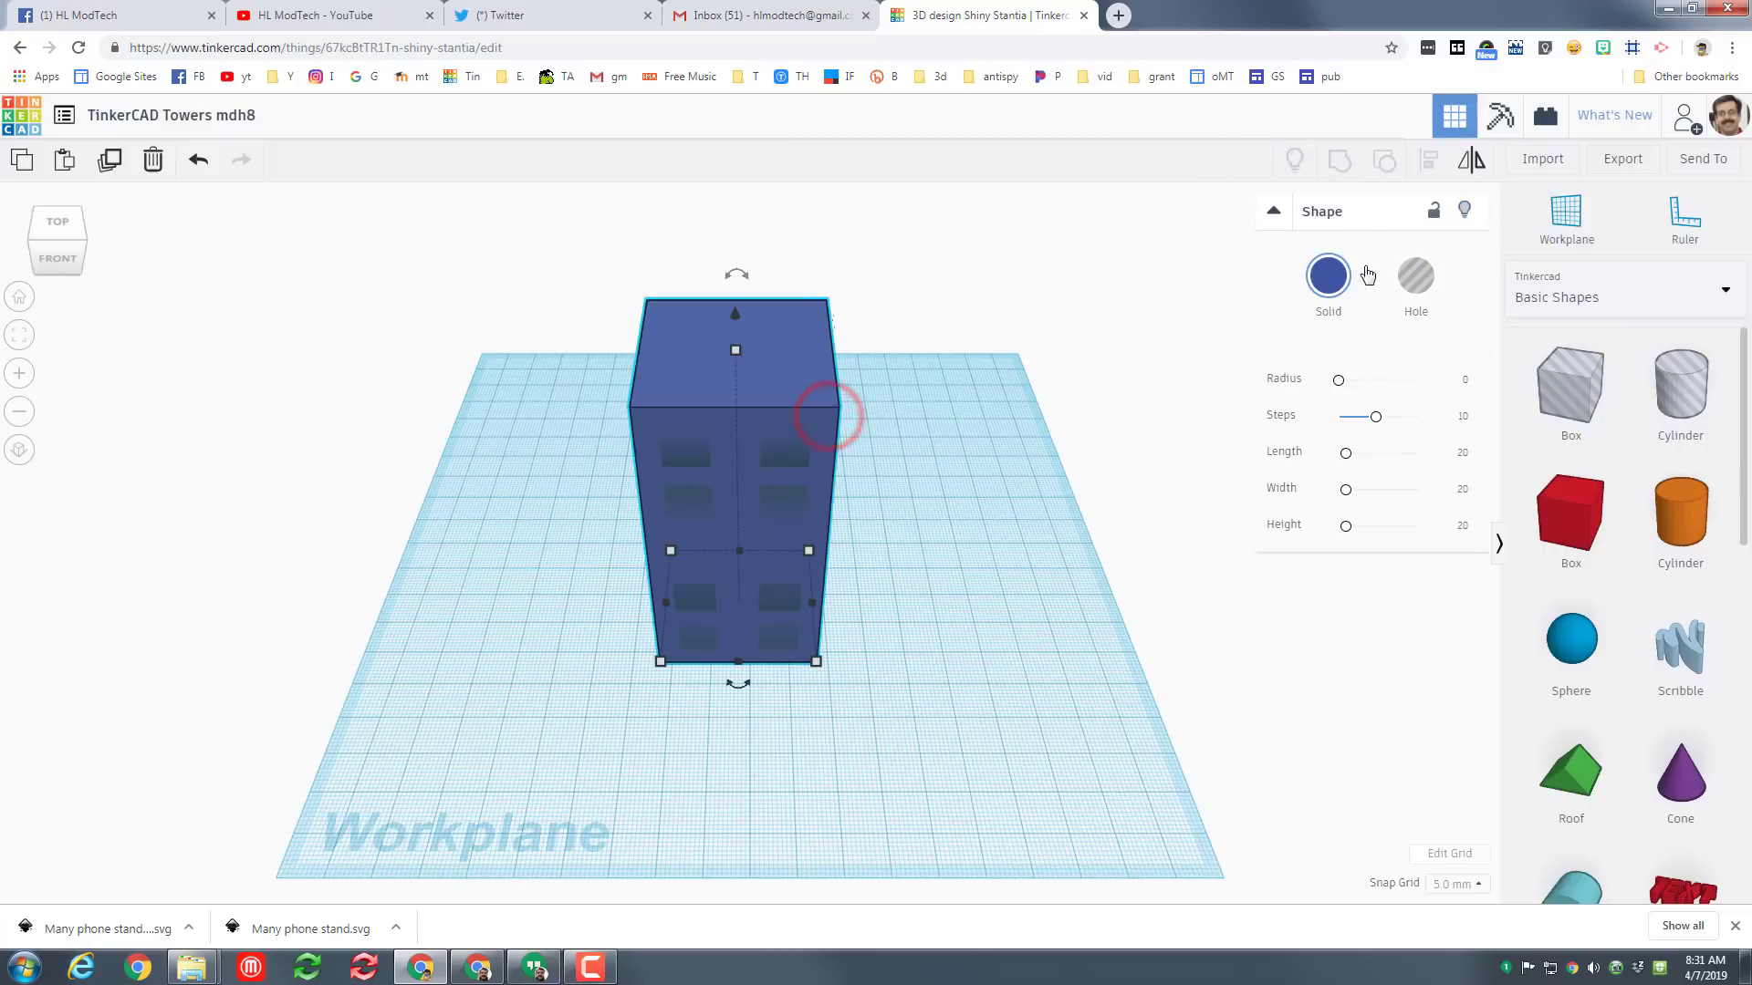
click(1464, 210)
drag(567, 414, 848, 702)
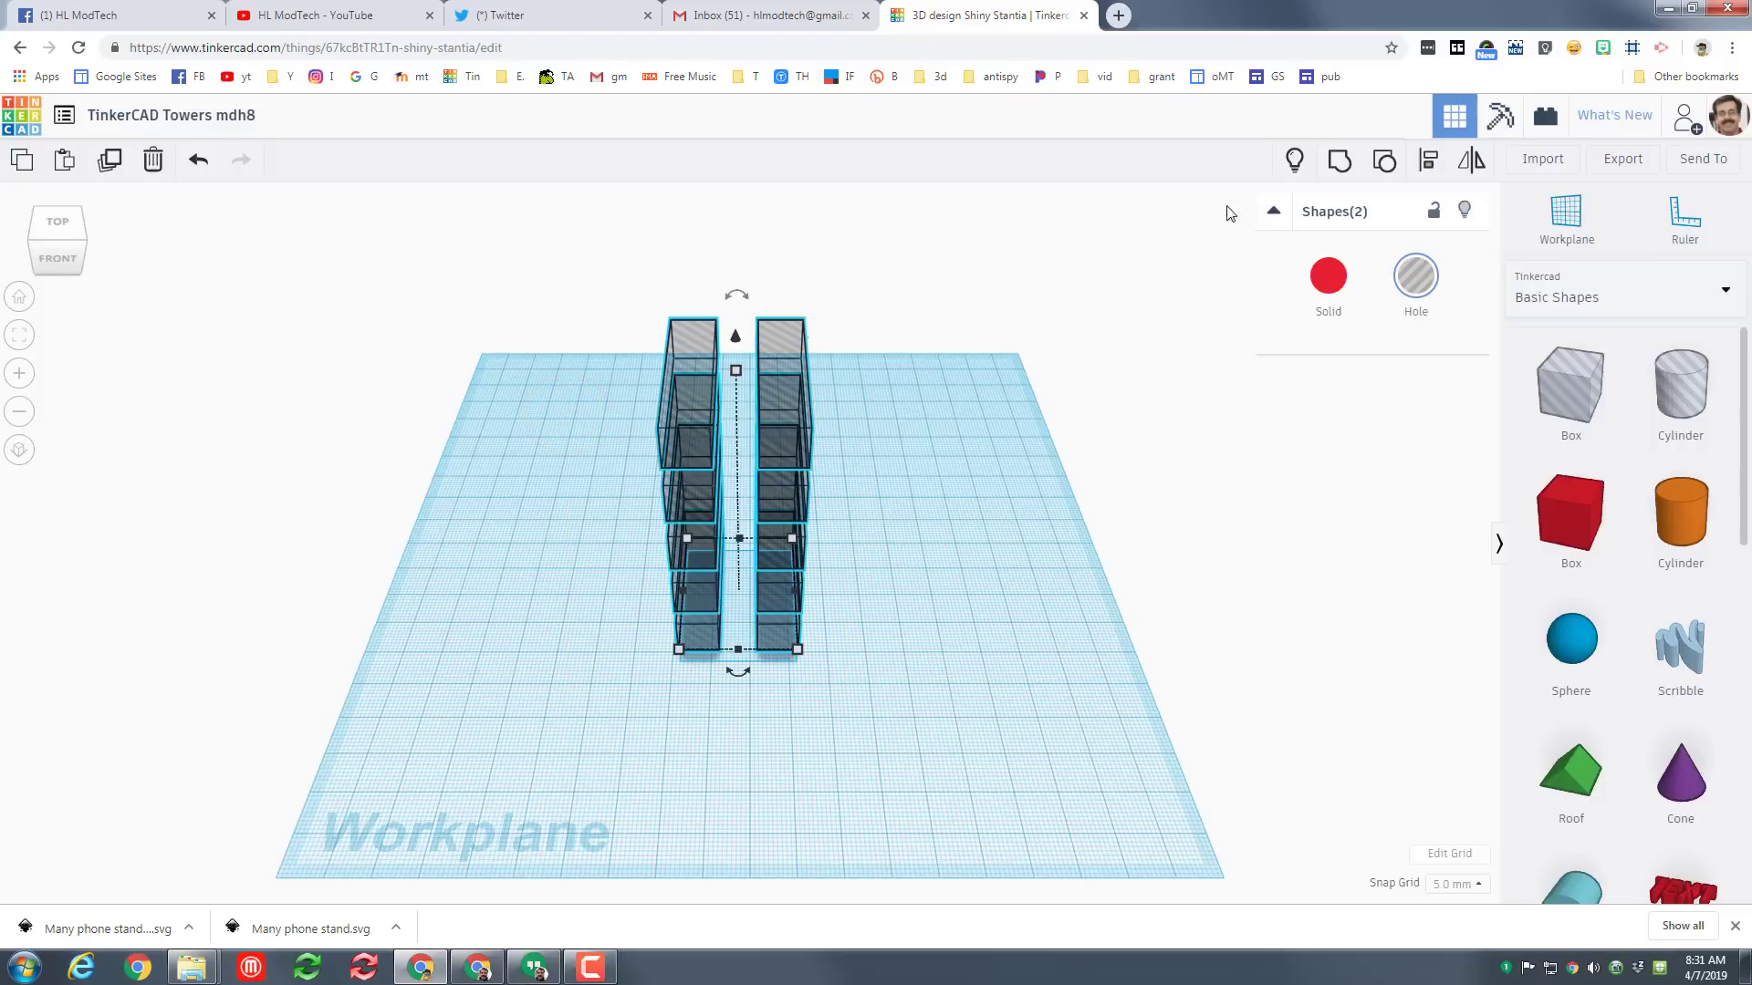
click(1337, 161)
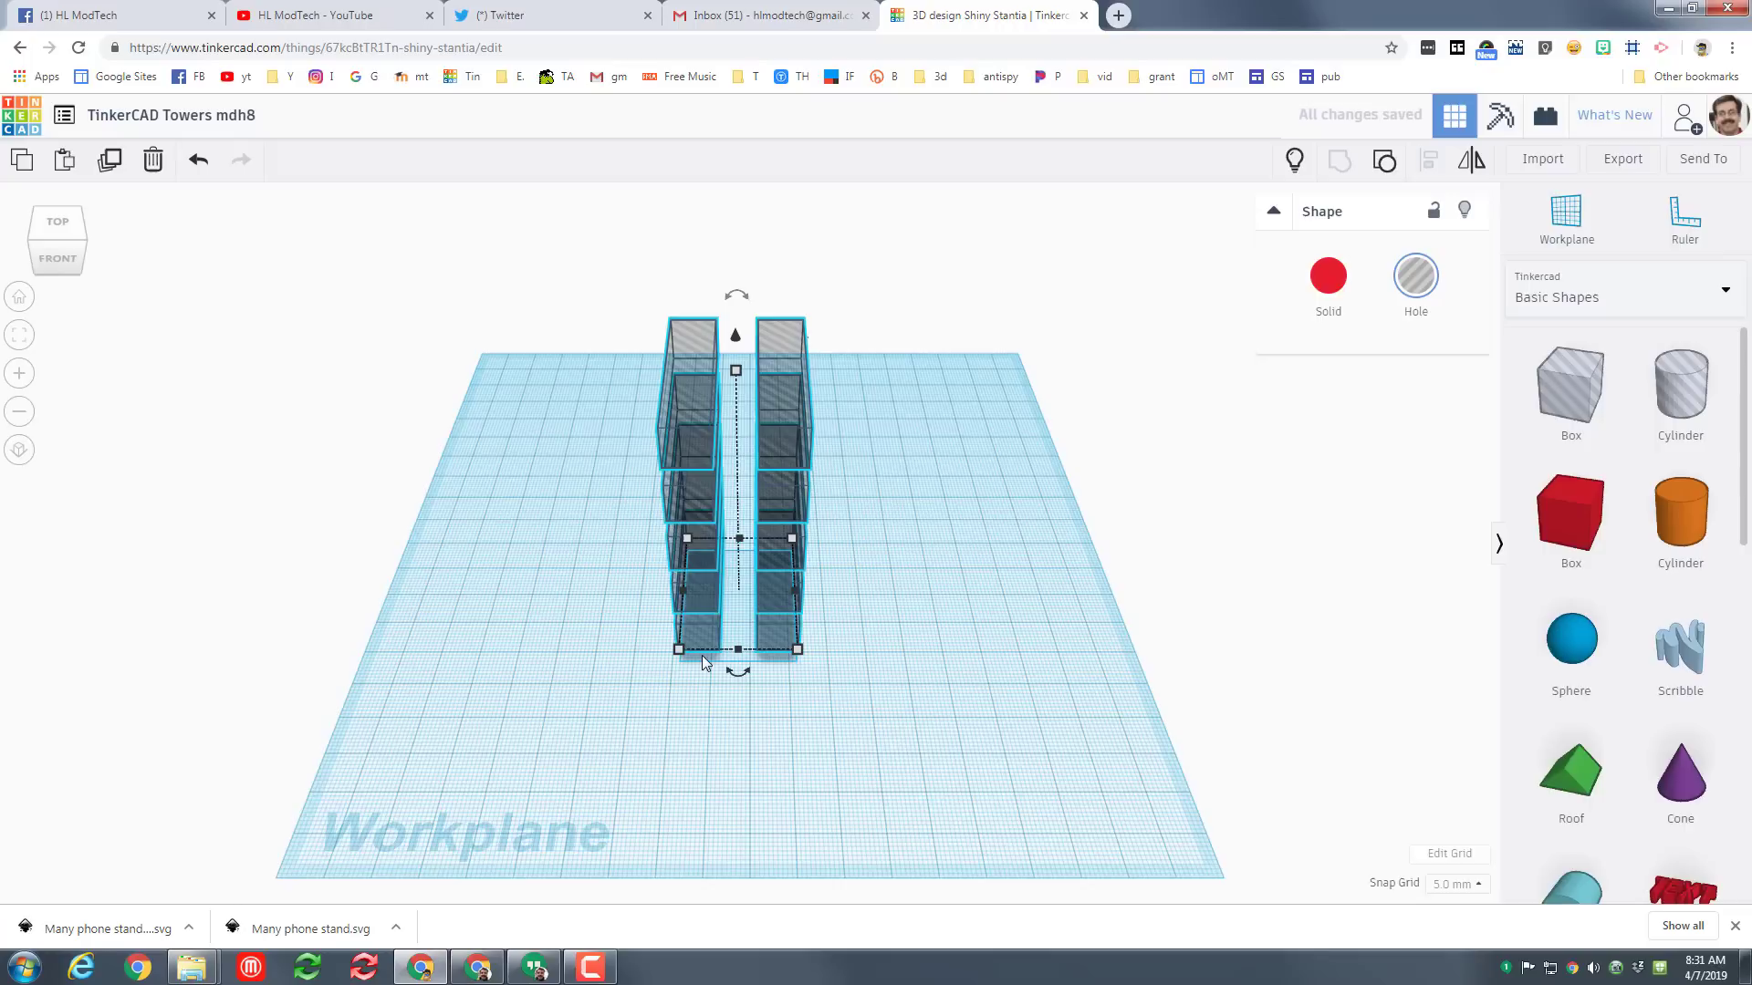
mouse_move(738, 677)
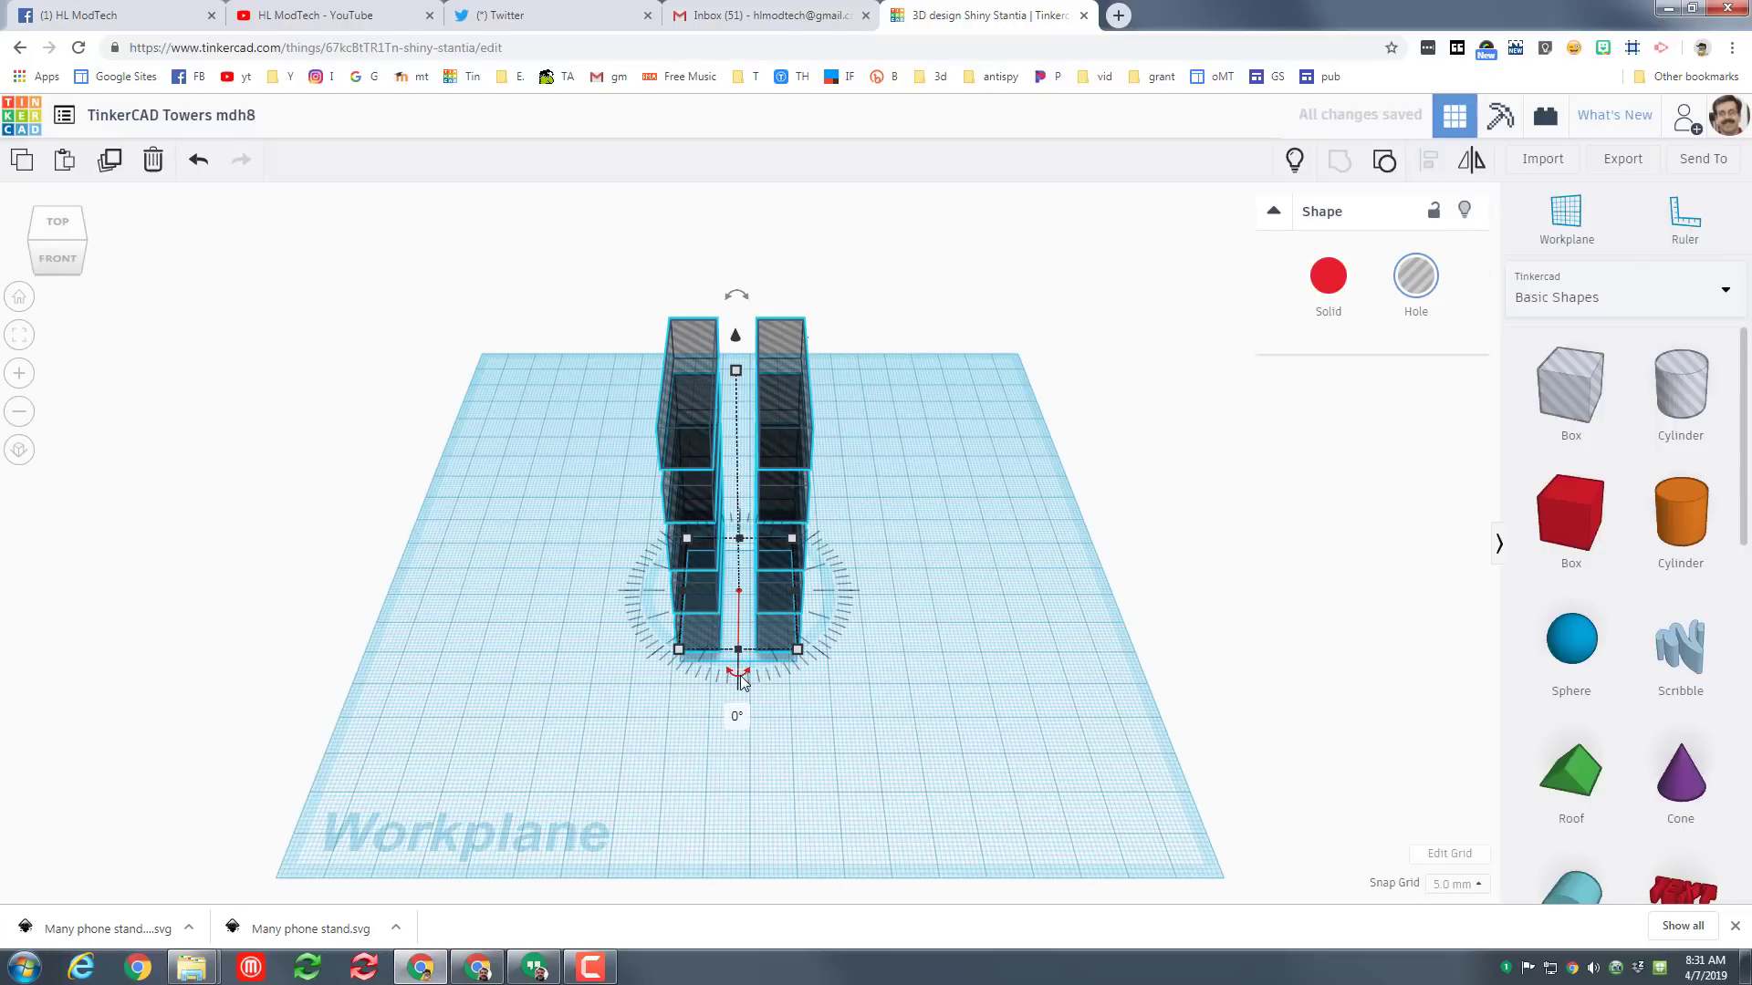
mouse_move(739, 680)
mouse_down()
mouse_move(693, 693)
mouse_move(757, 684)
mouse_move(709, 689)
mouse_move(671, 655)
mouse_move(720, 680)
mouse_up()
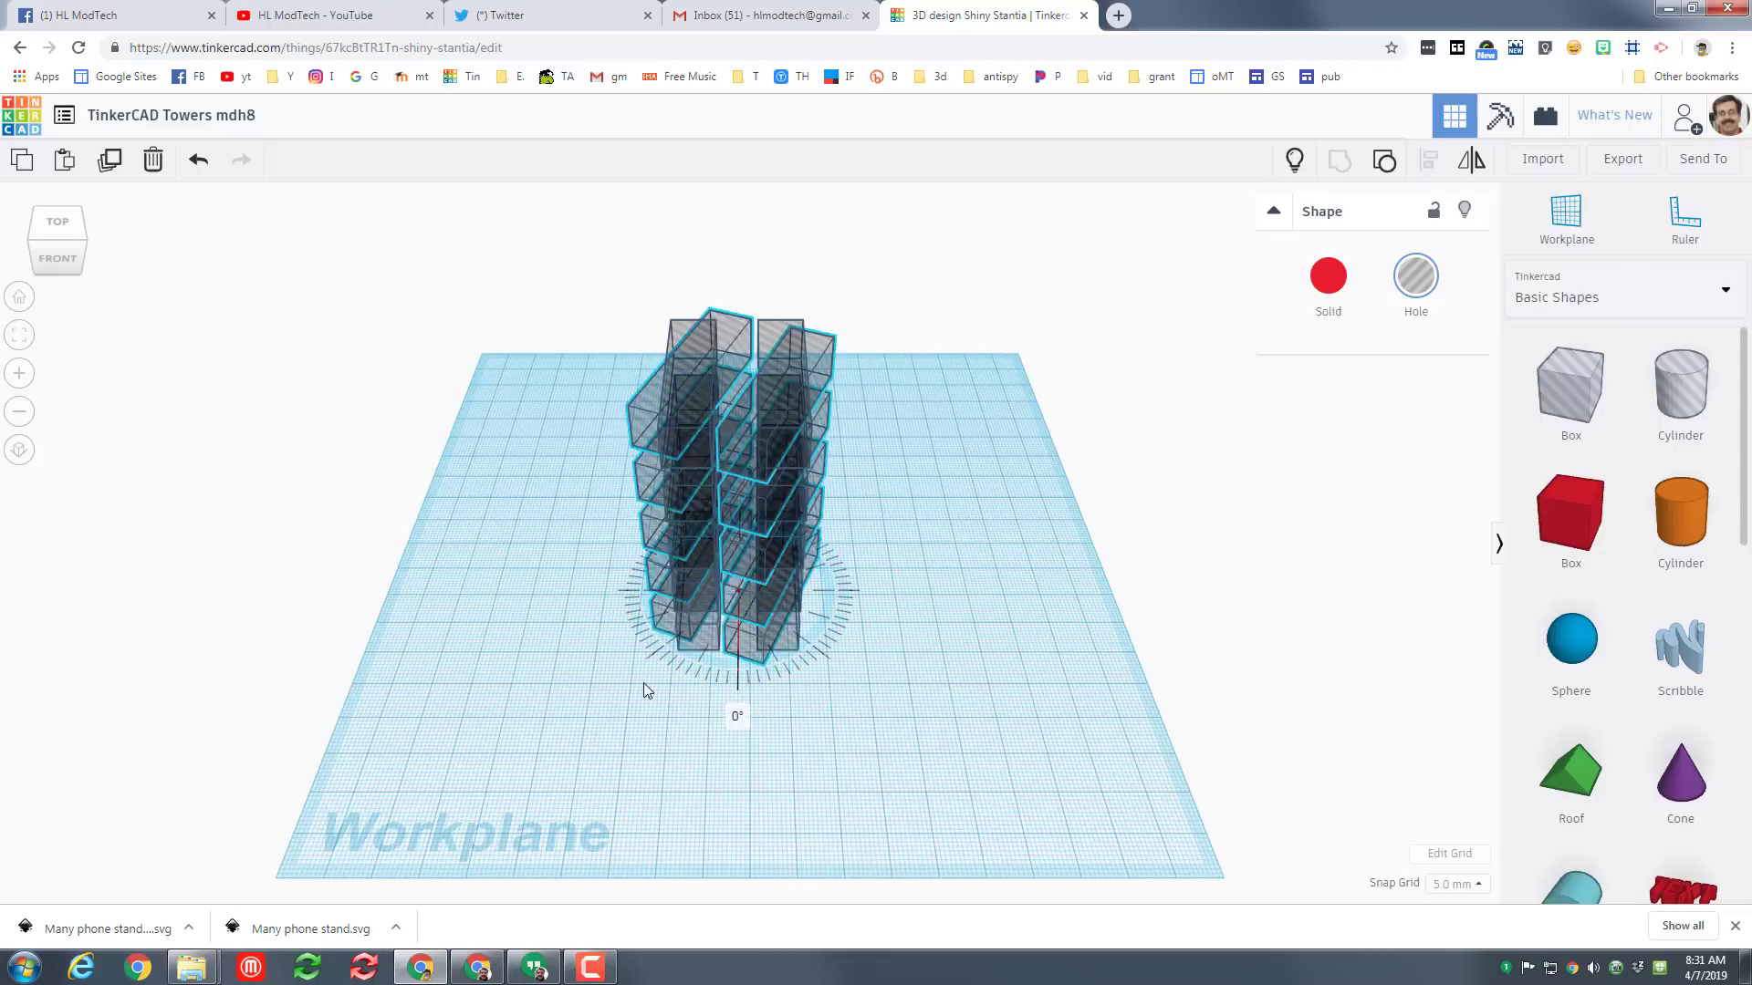
drag(643, 691, 659, 599)
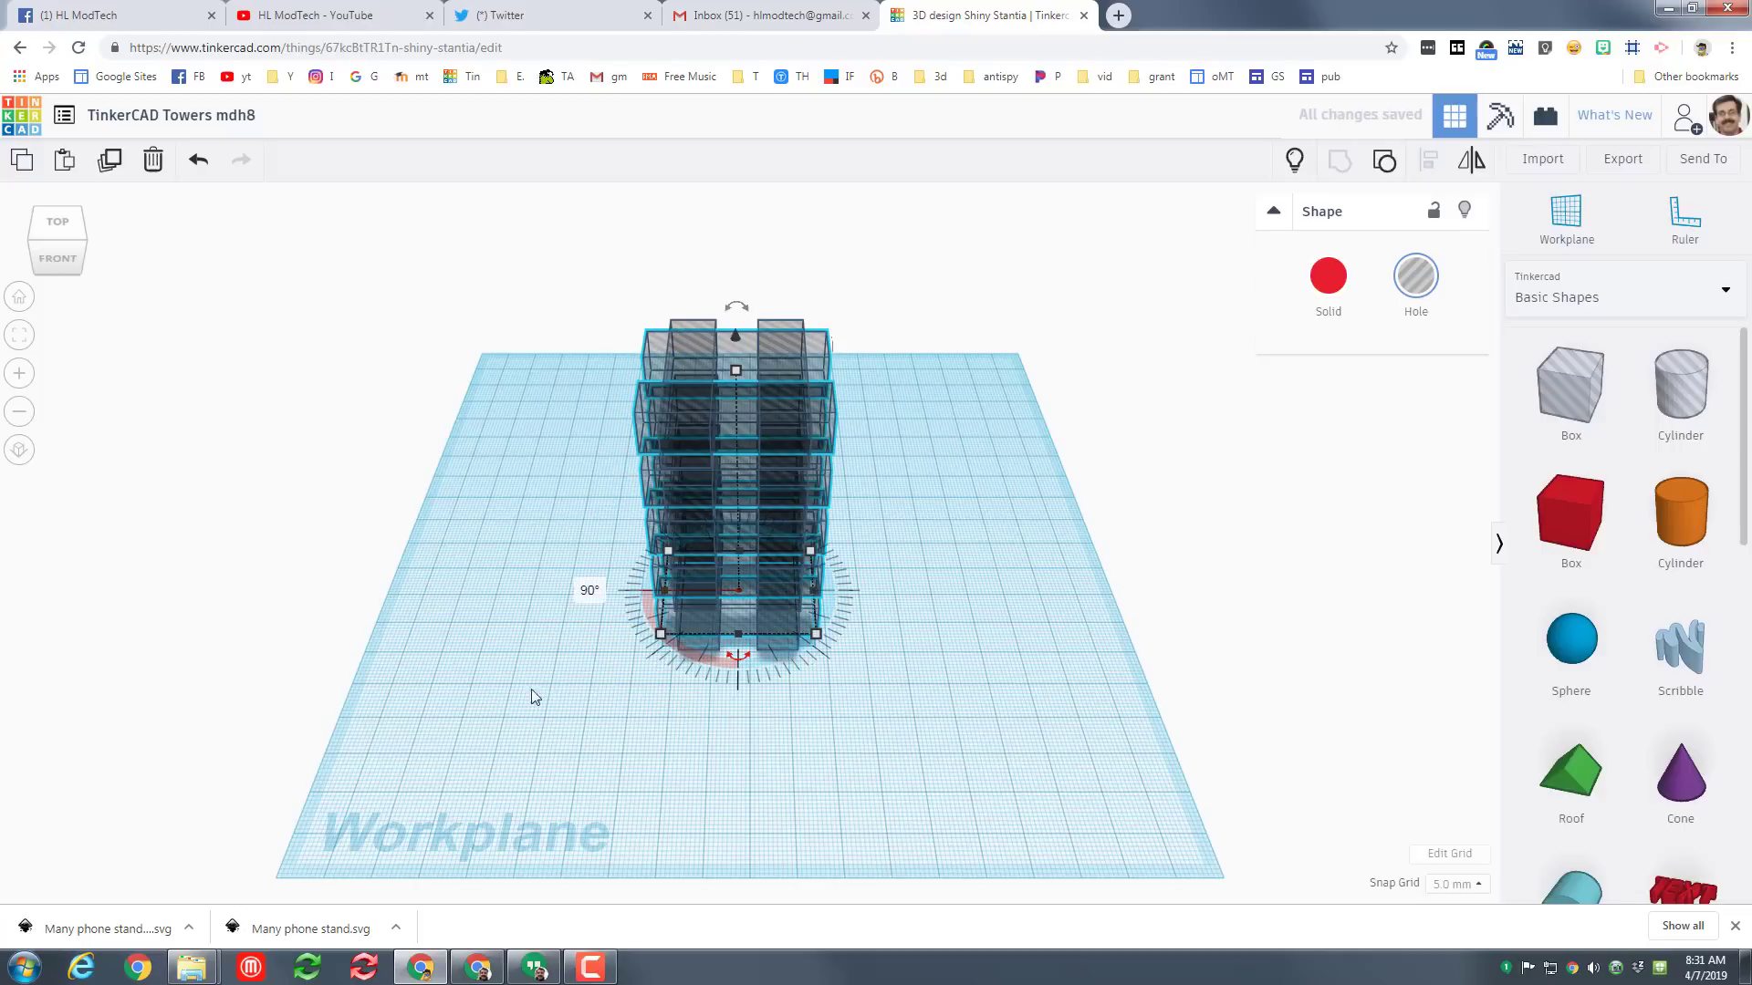
Show the tower and group it with all window holes to cut the openings.
click(1291, 164)
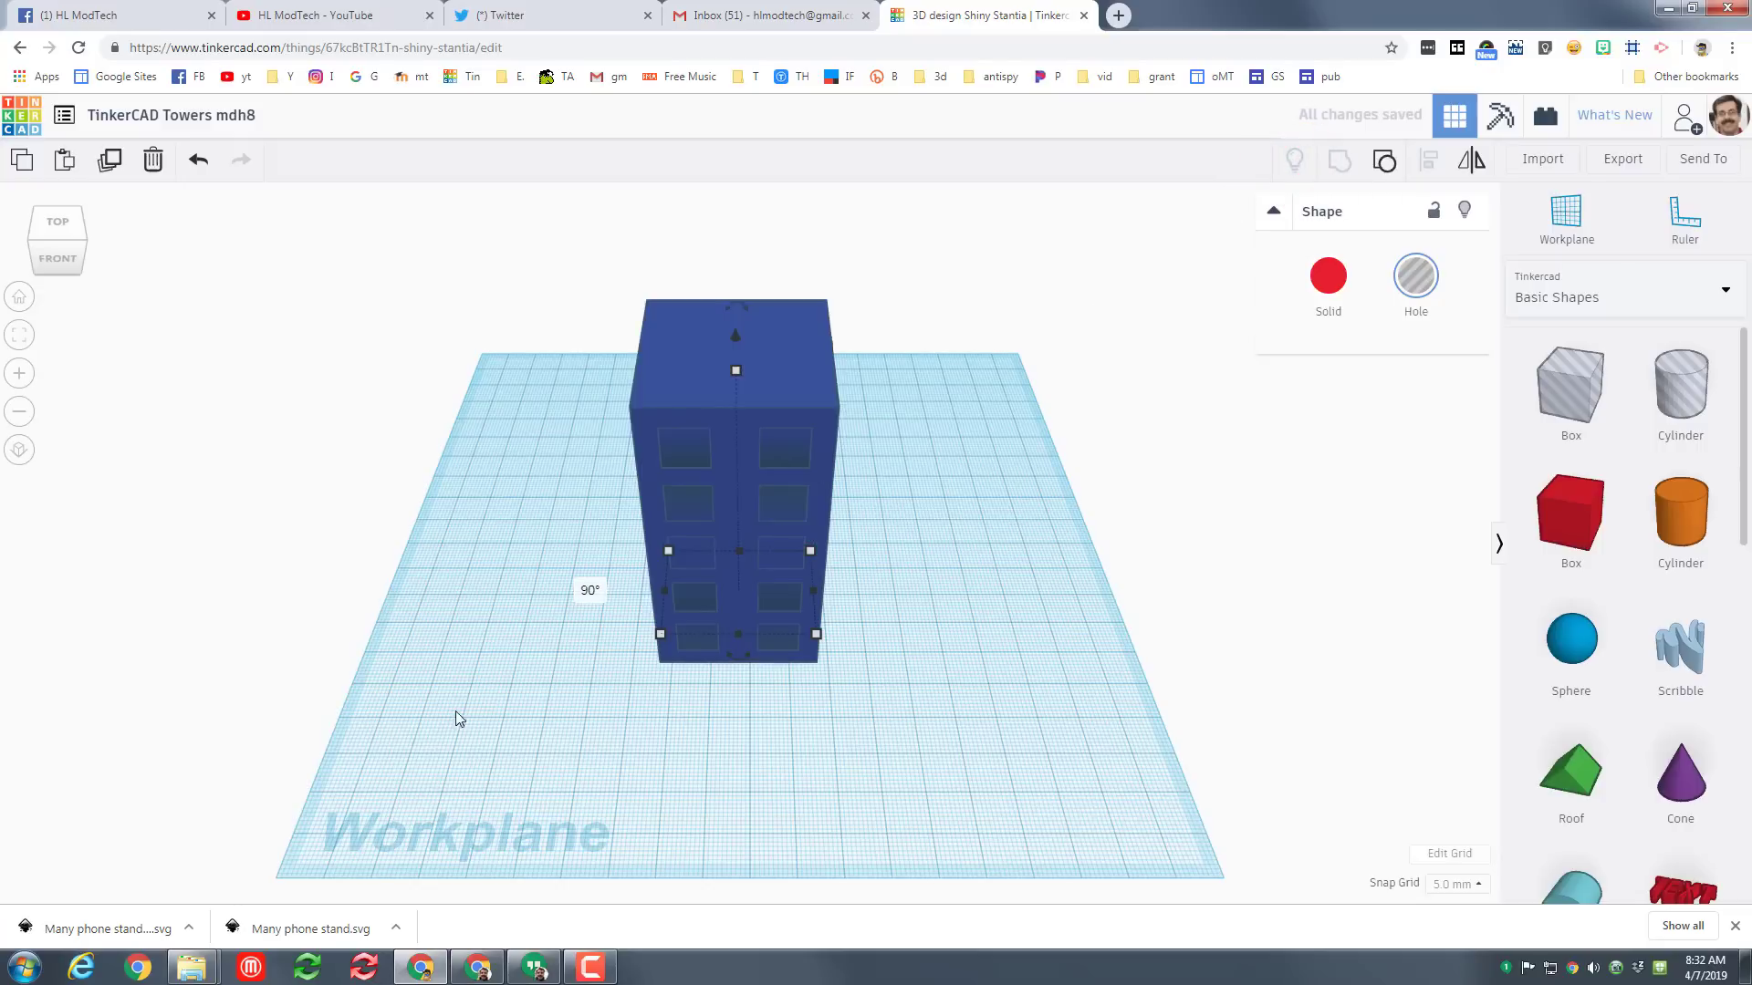
right_drag(467, 715, 608, 391)
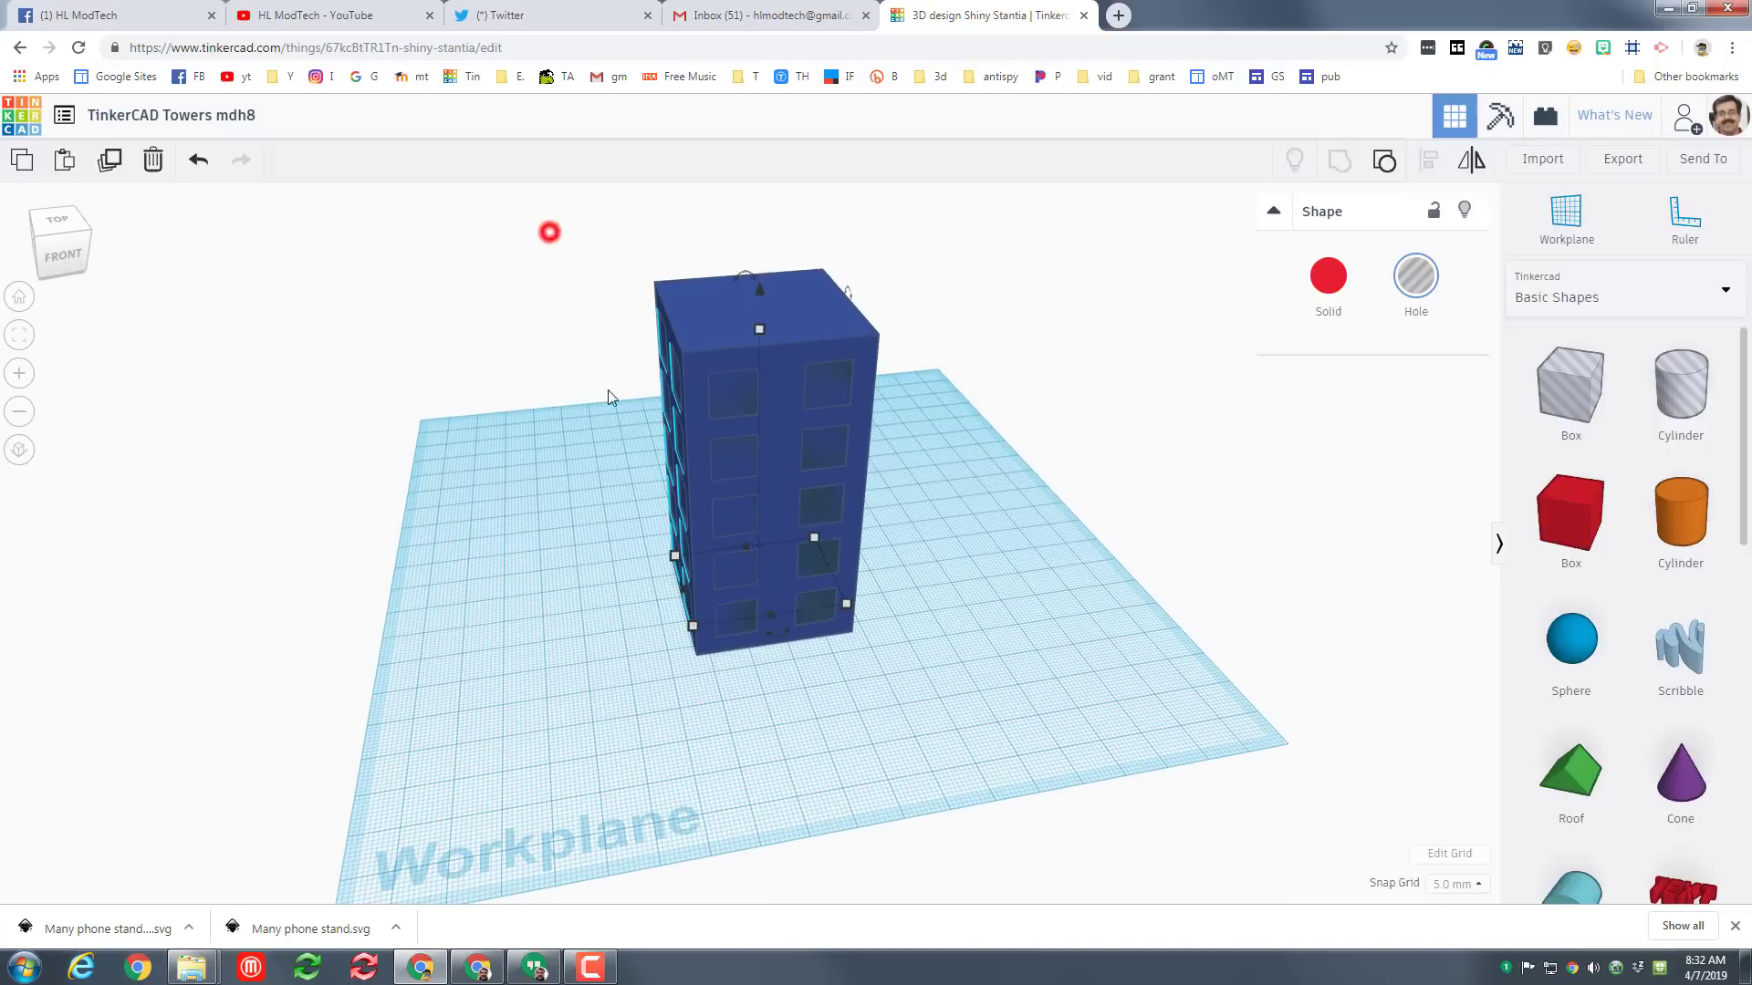
drag(549, 232, 927, 728)
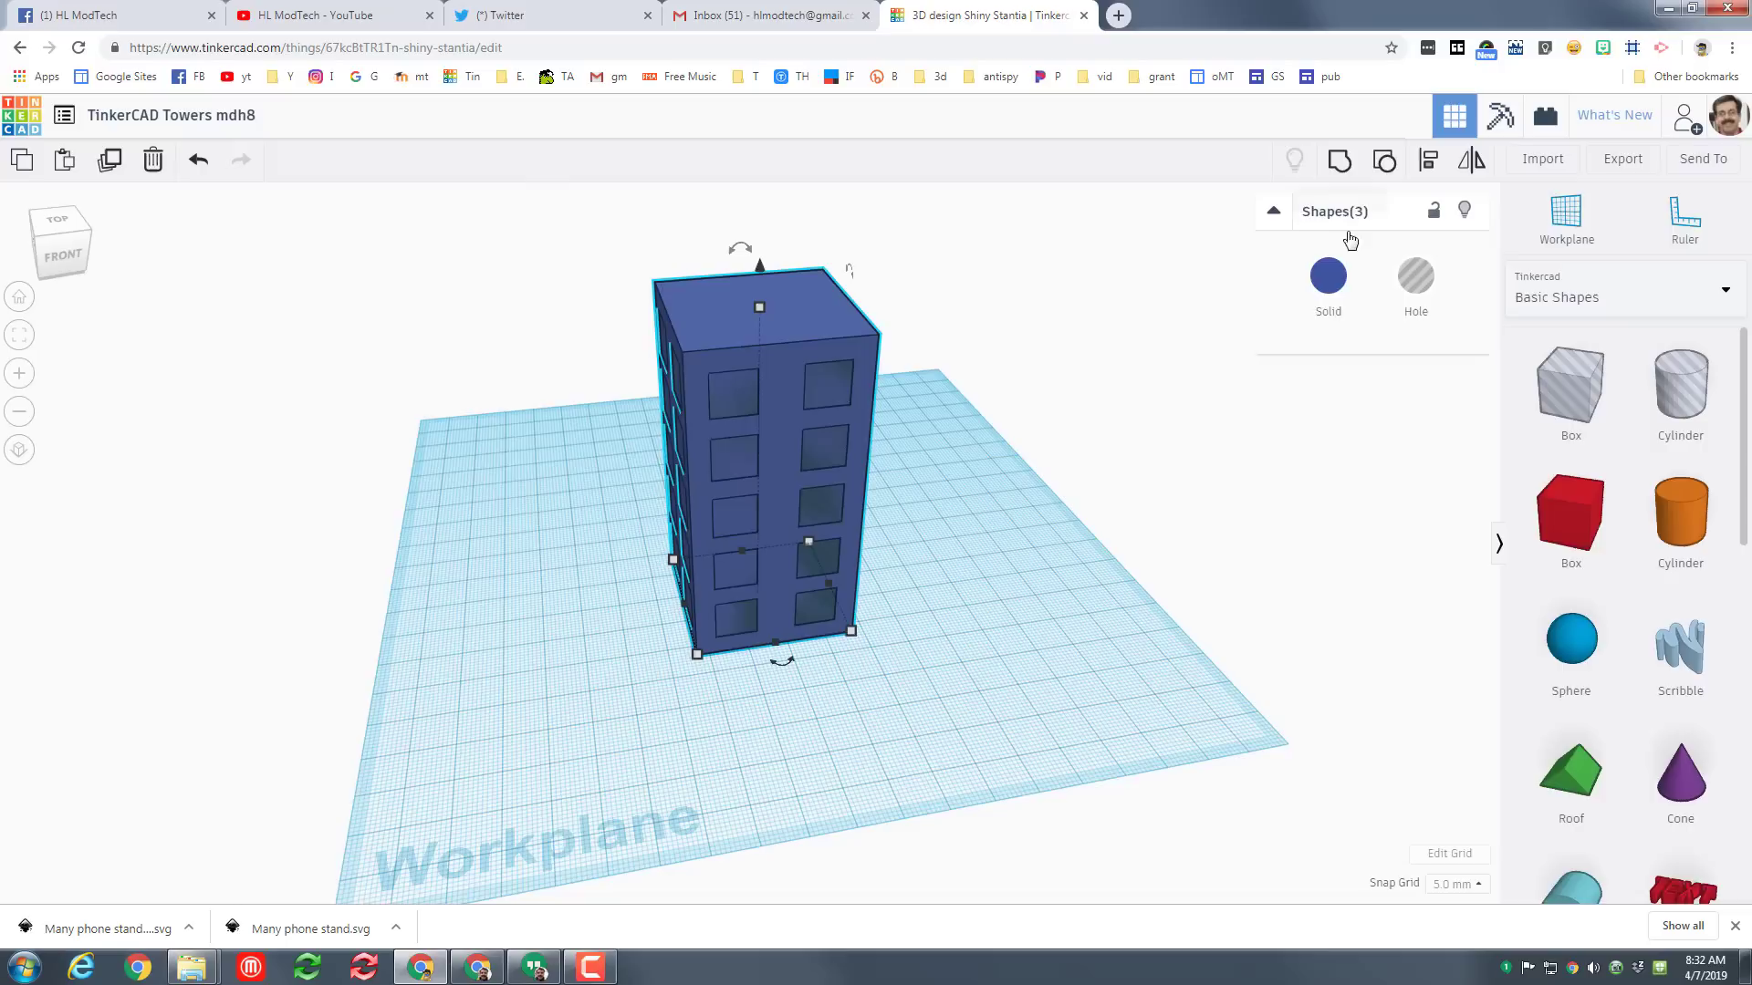
click(1338, 164)
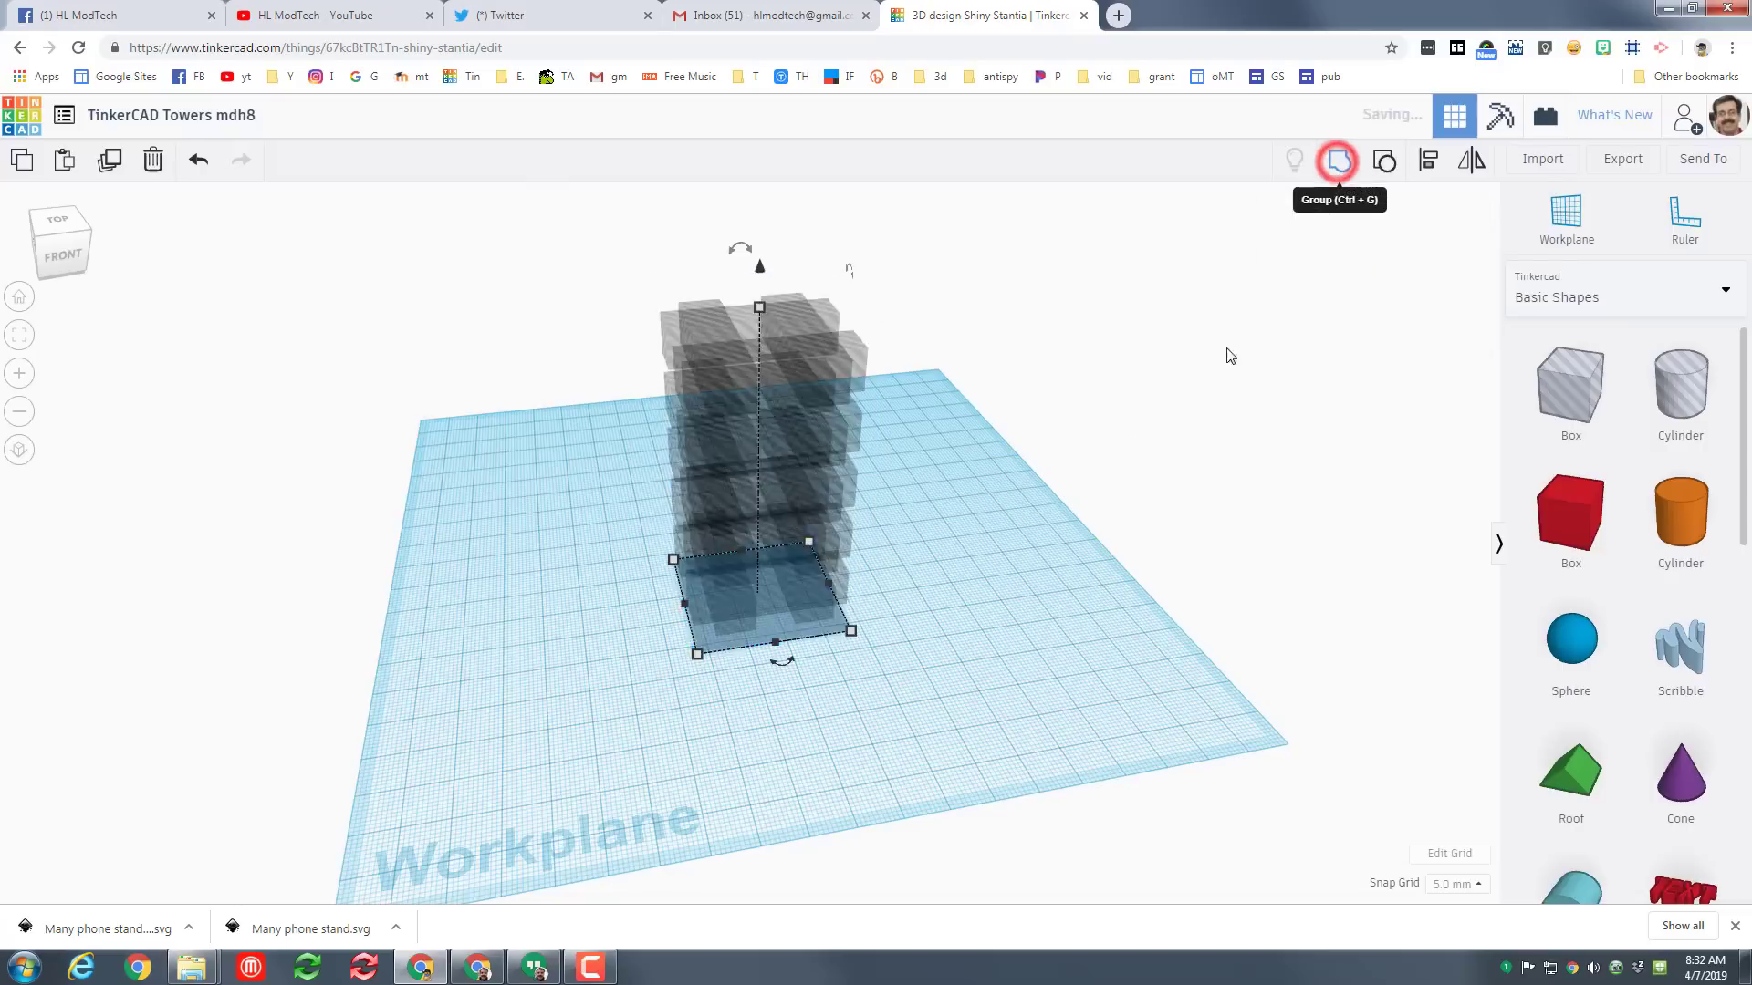
right_drag(763, 708, 805, 708)
click(997, 686)
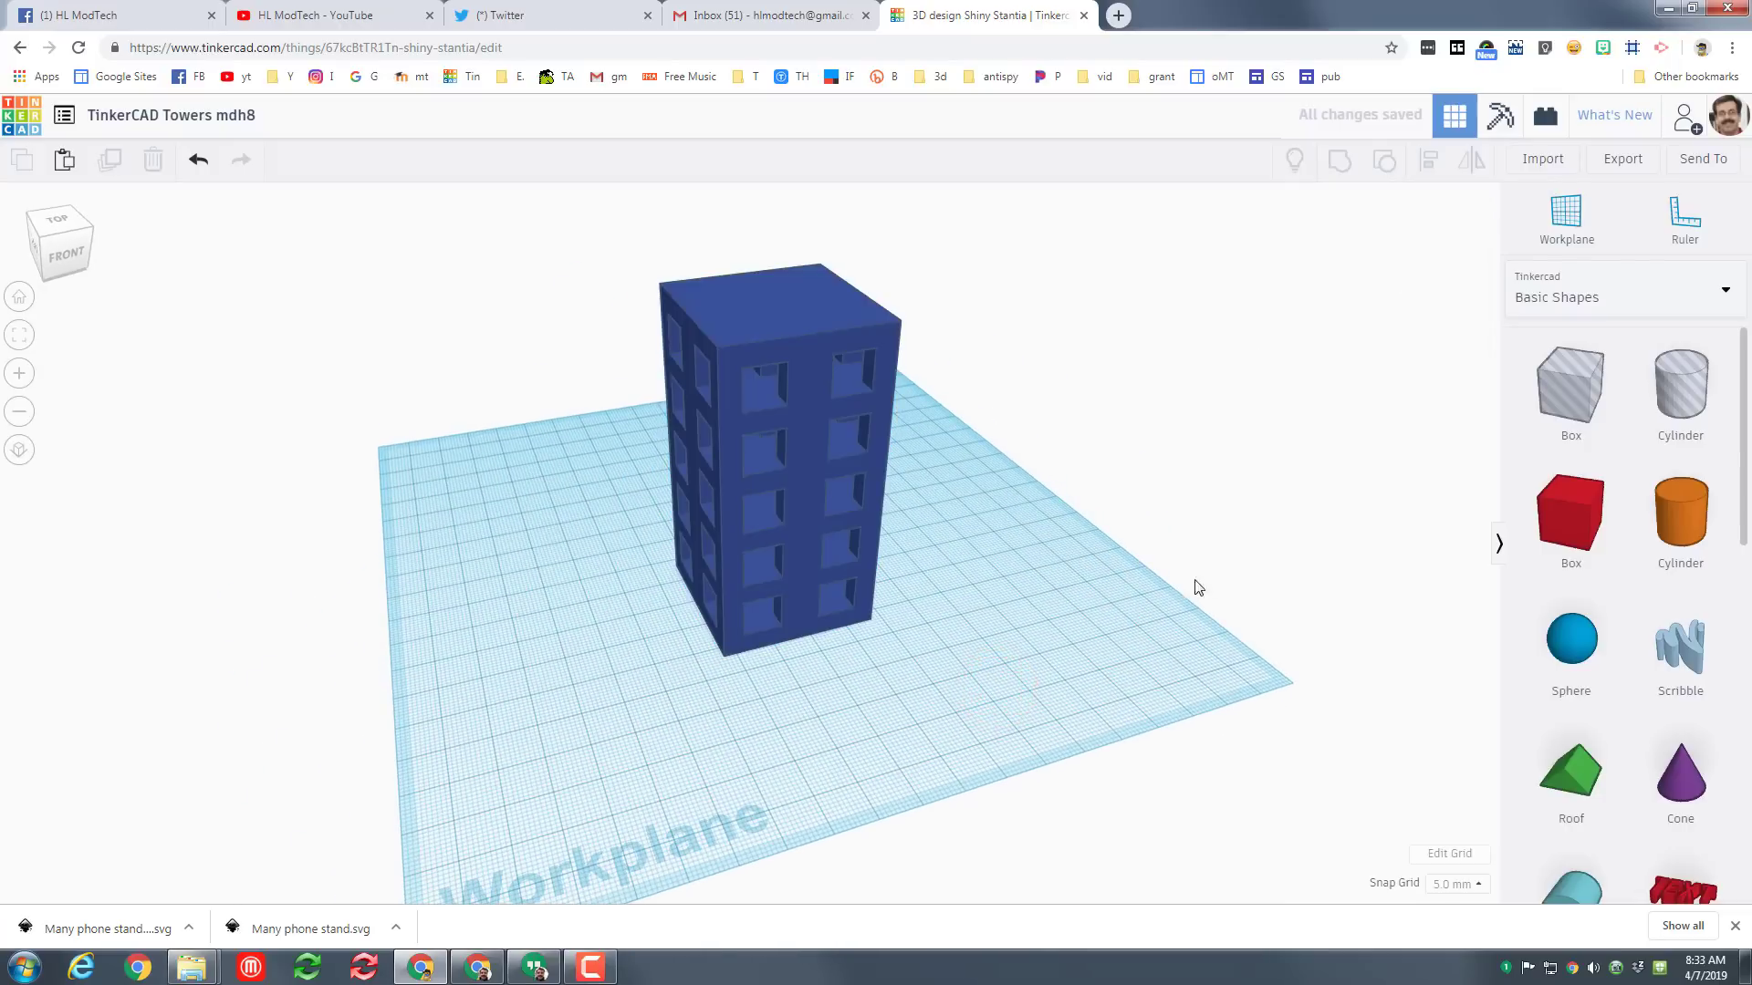
Add a box hole next to the tower and size it to 36 mm.
drag(1560, 408, 966, 658)
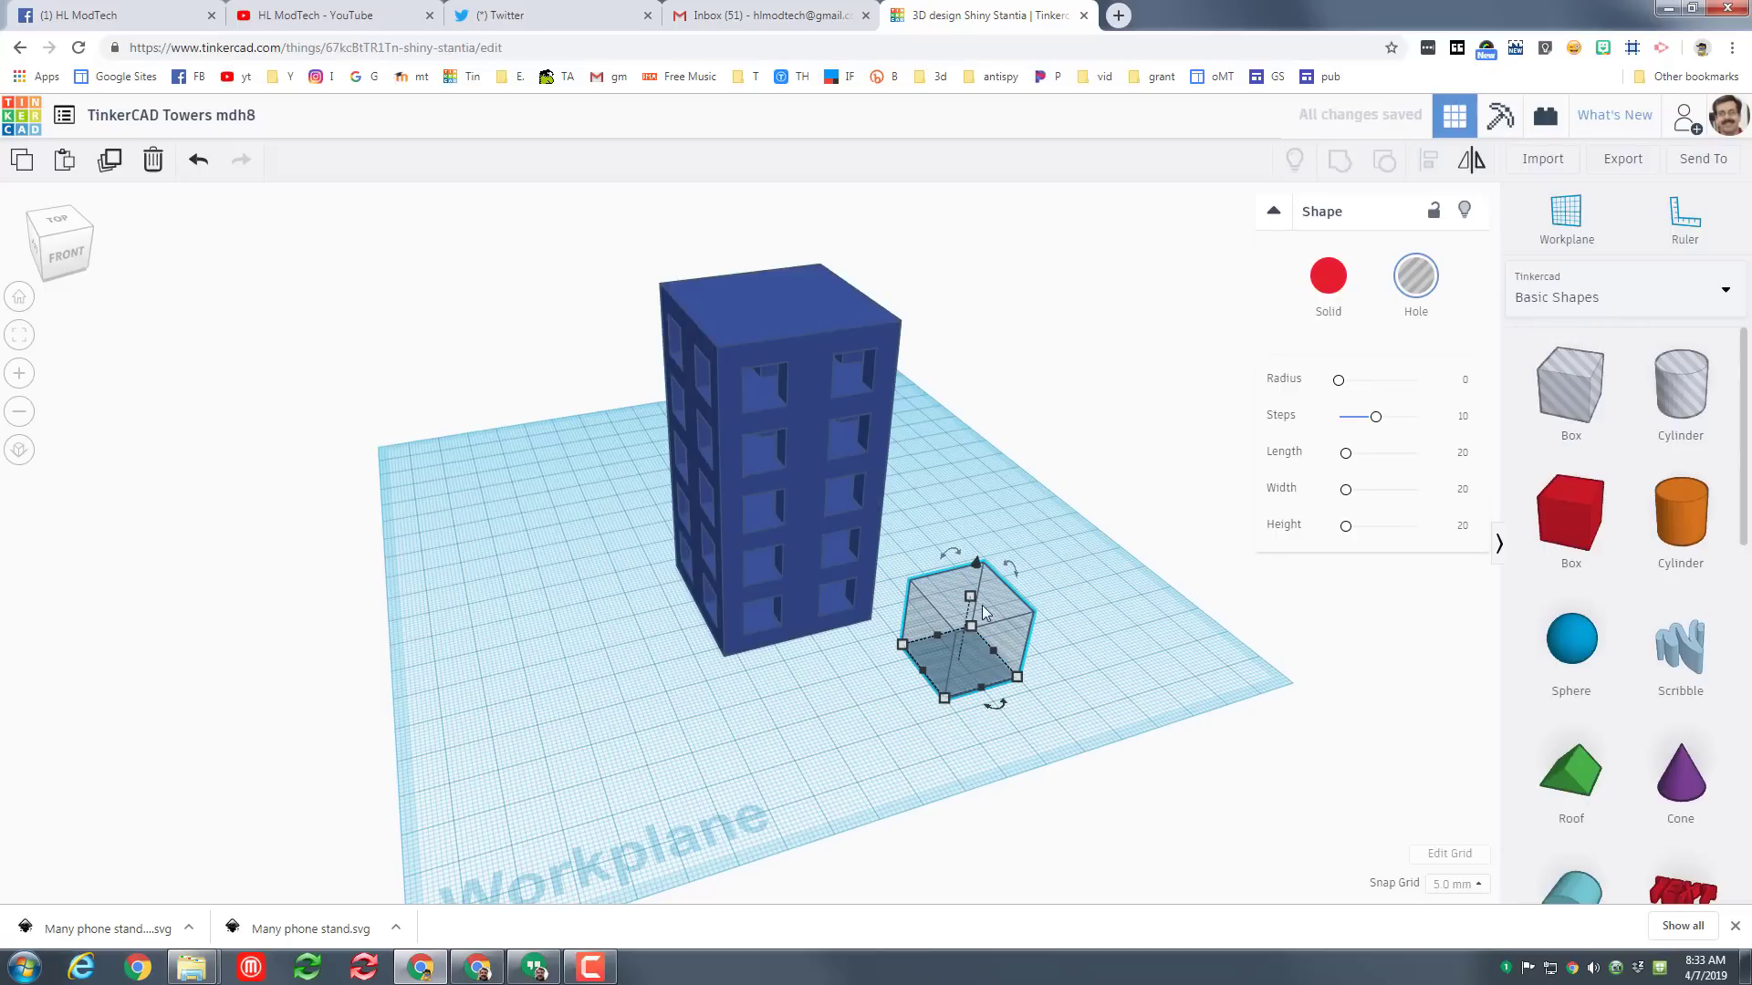
shift+drag(971, 595, 1067, 611)
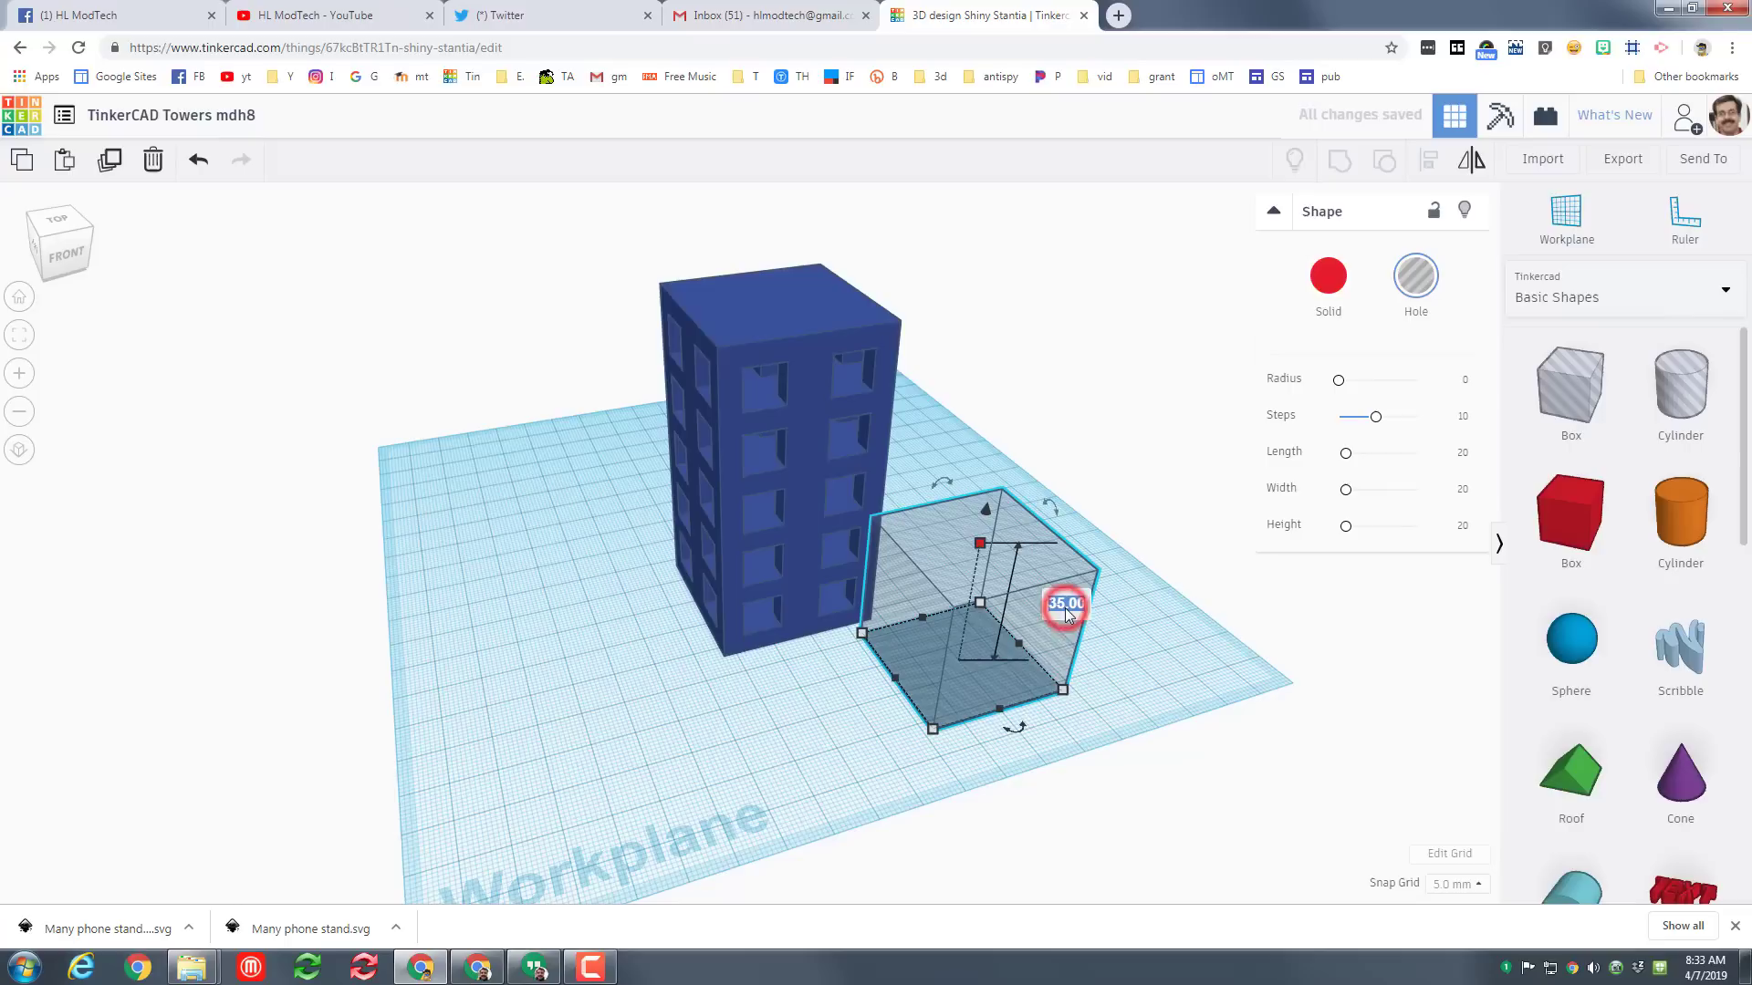
text(36)
key(Return)
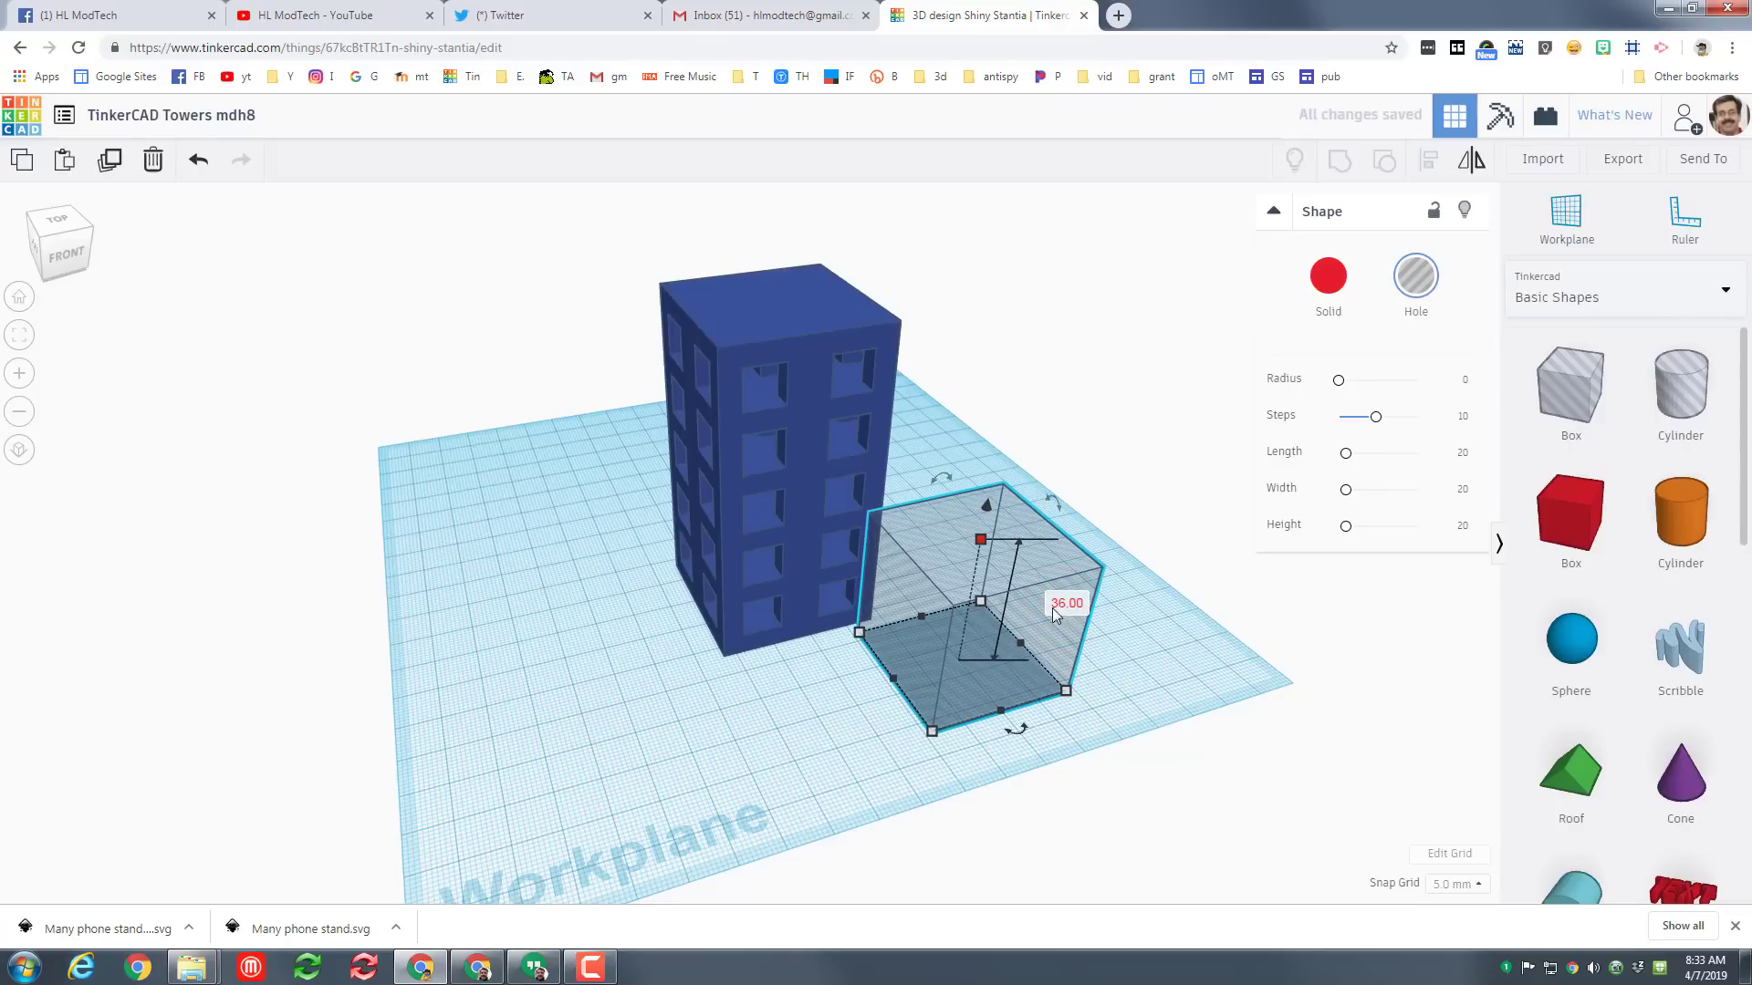
Align the 36 mm box hole centred within the tower's footprint.
drag(498, 482, 926, 758)
click(1427, 162)
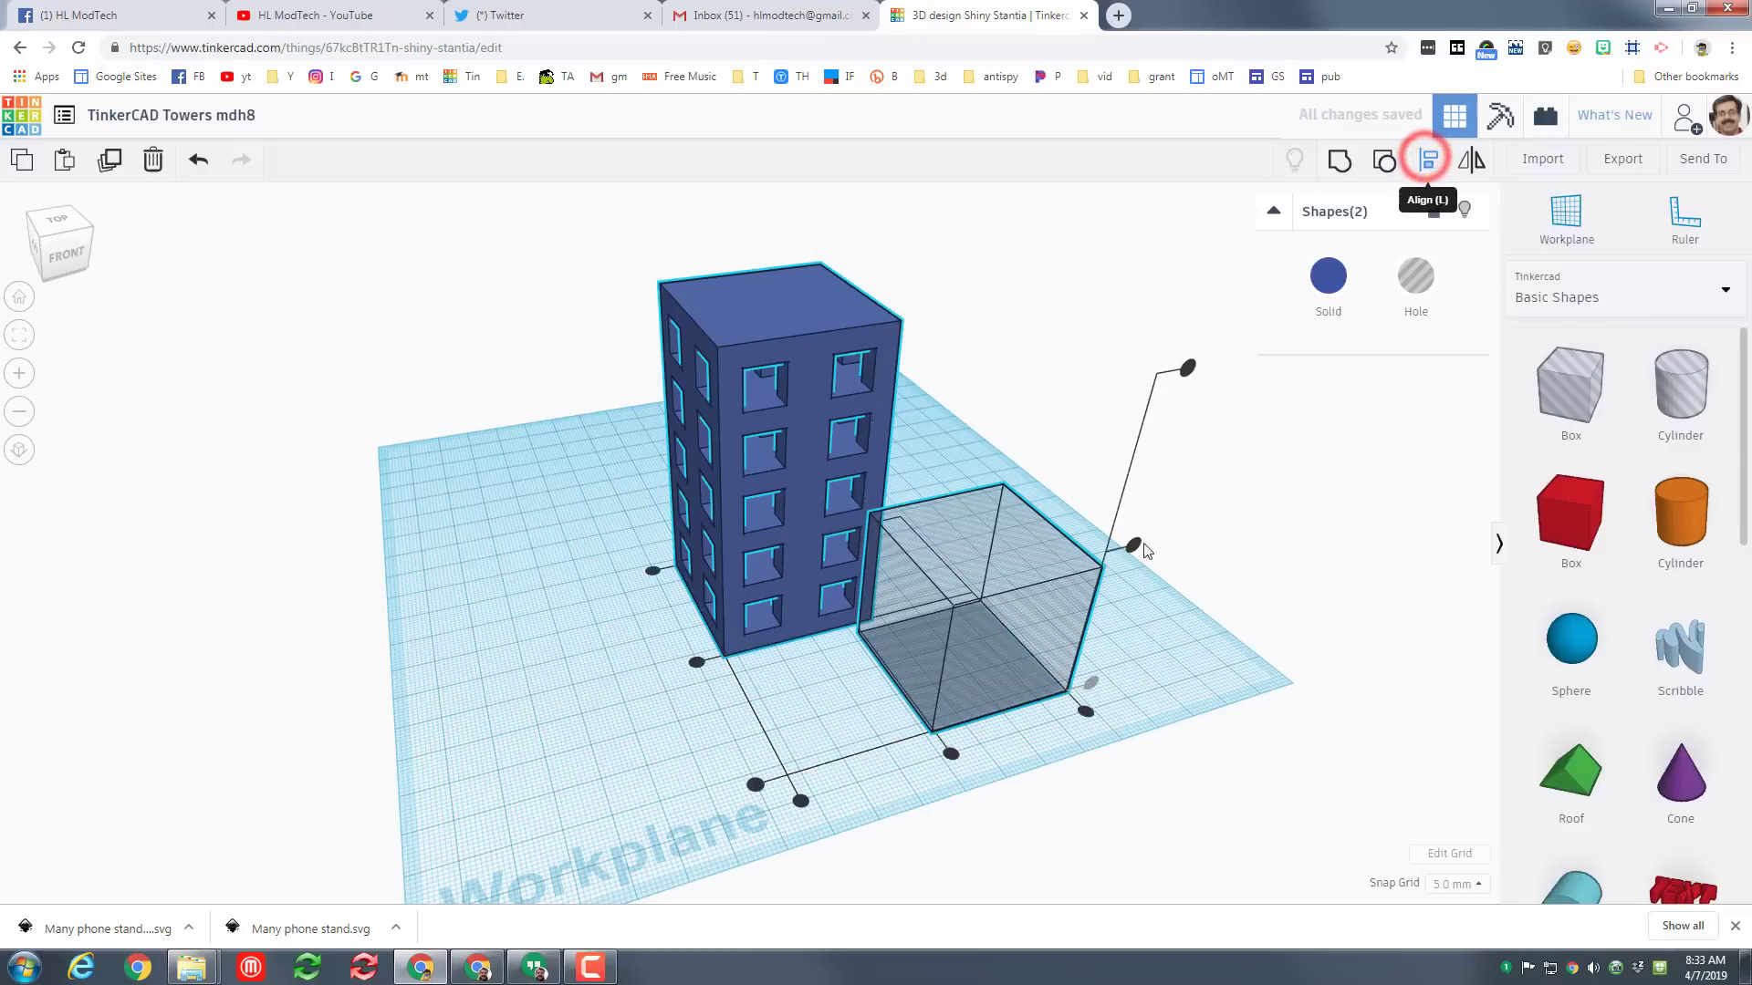
click(697, 663)
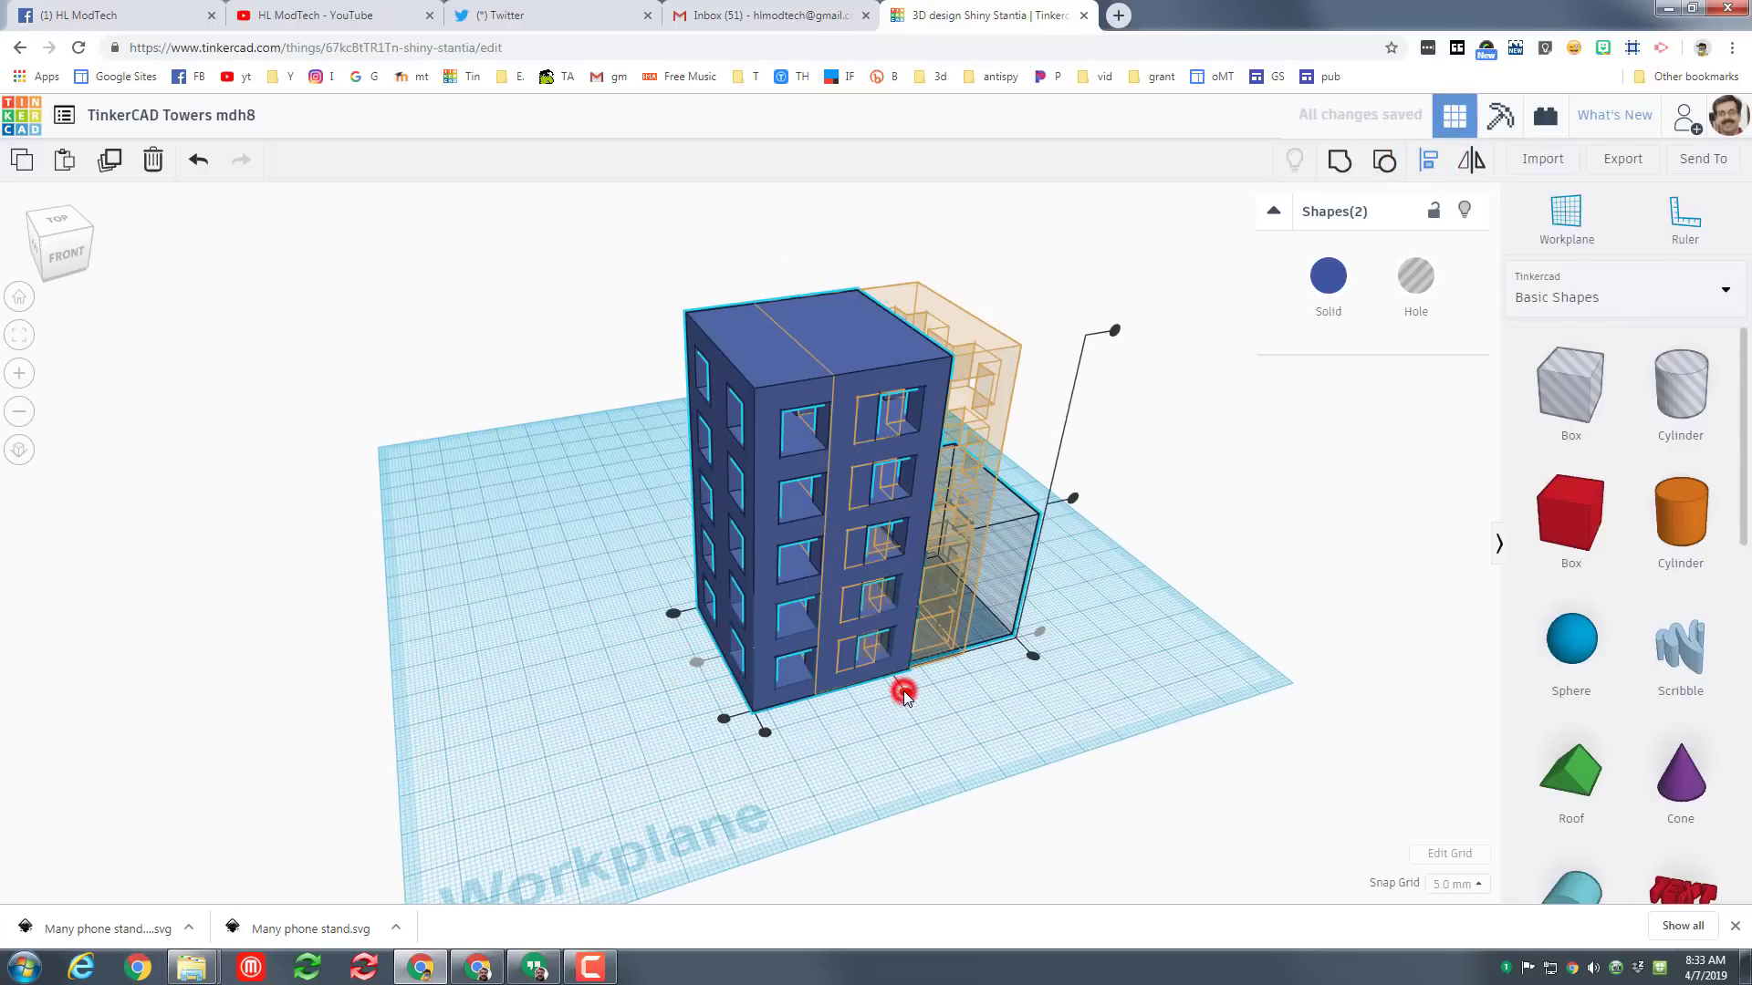
click(905, 695)
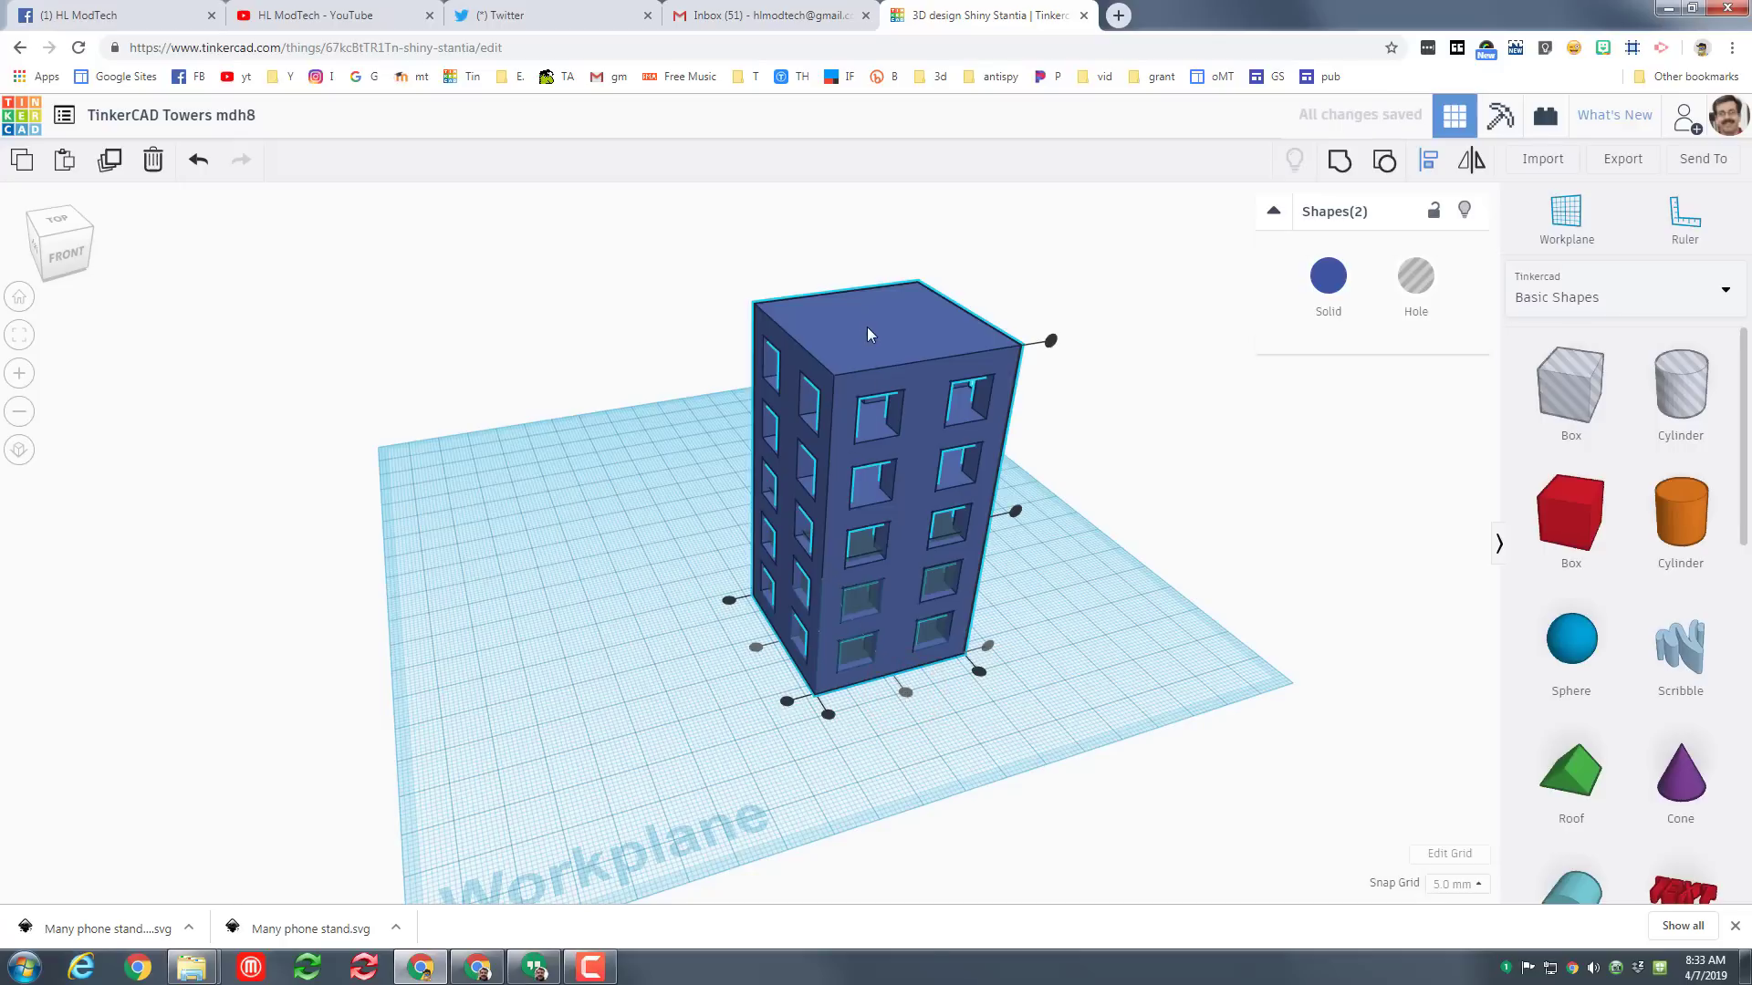
click(1112, 521)
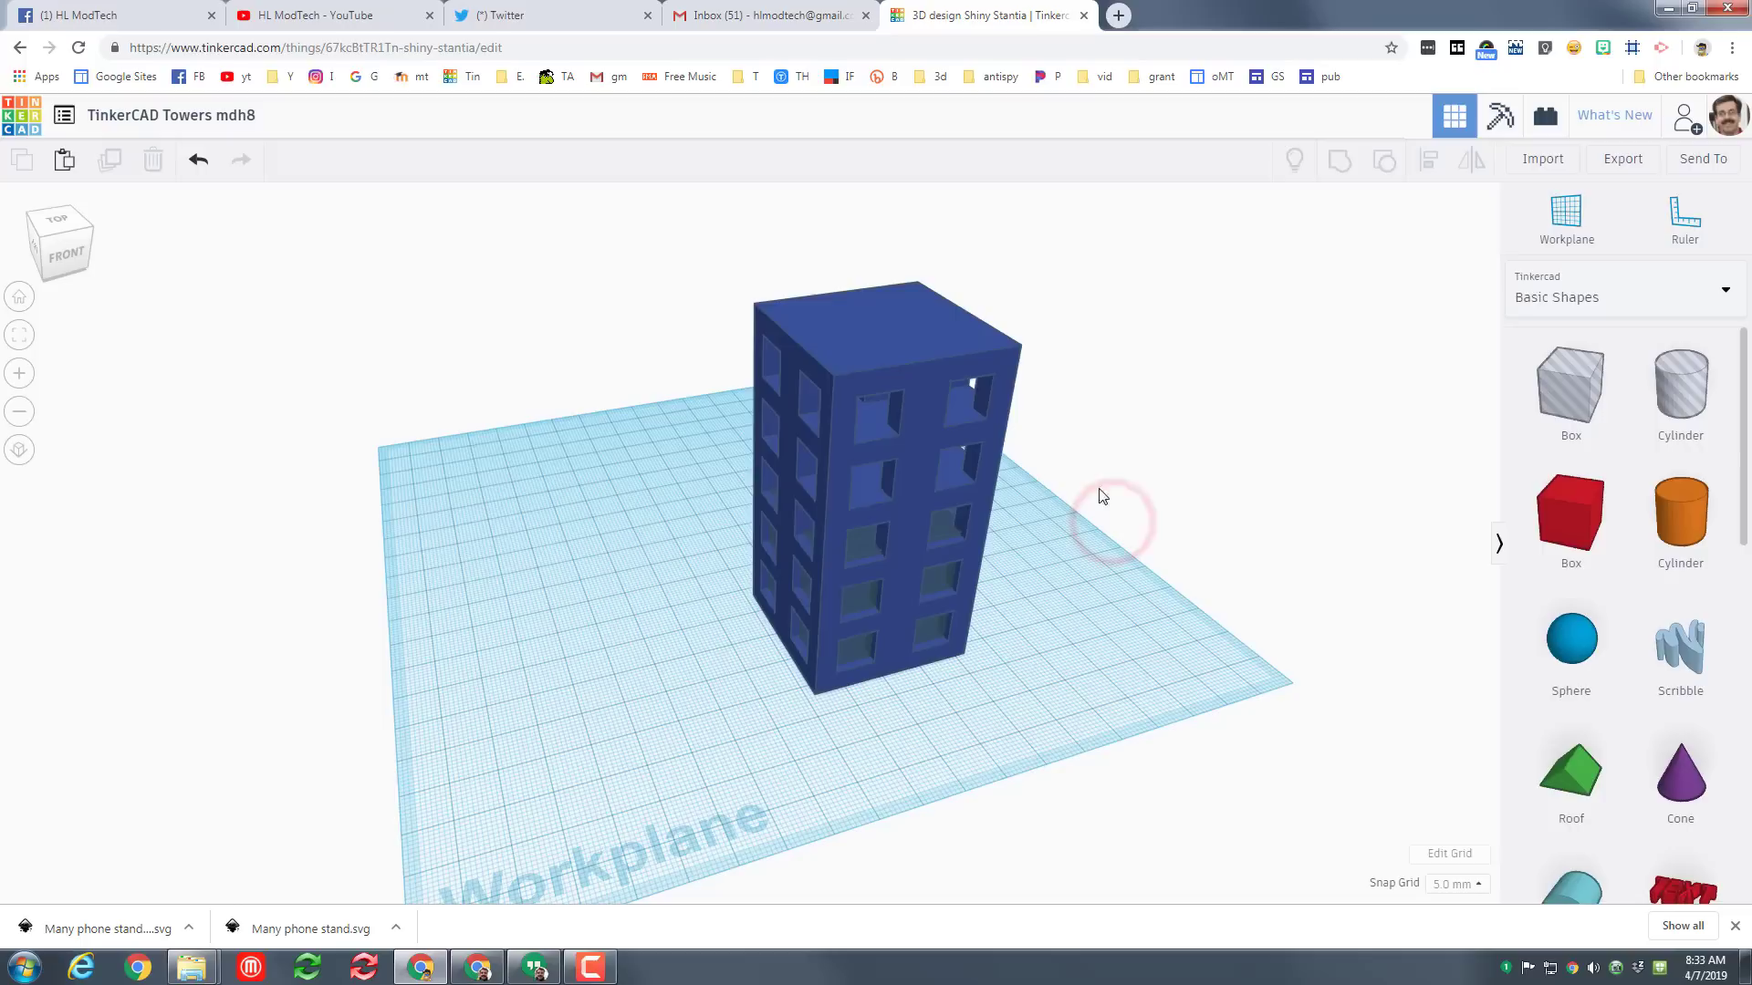
Place a workplane on the blue tower's top, drop the box hole onto it, and make it 5 mm tall.
click(1566, 215)
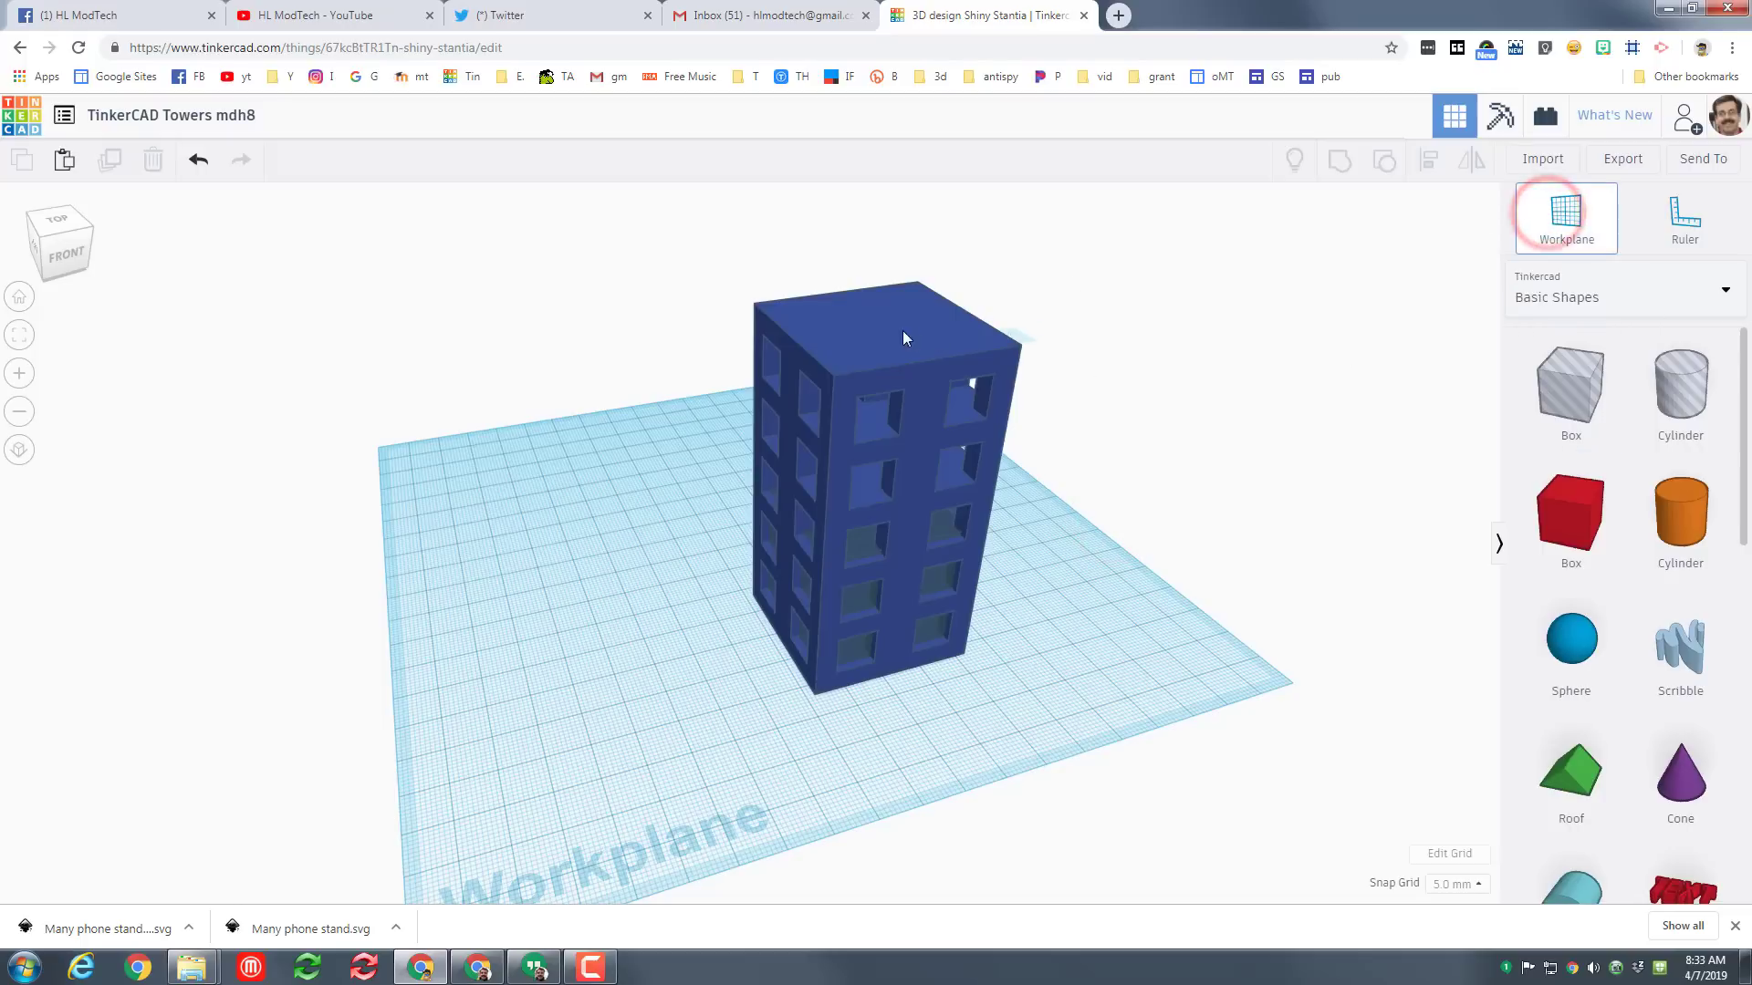
click(866, 339)
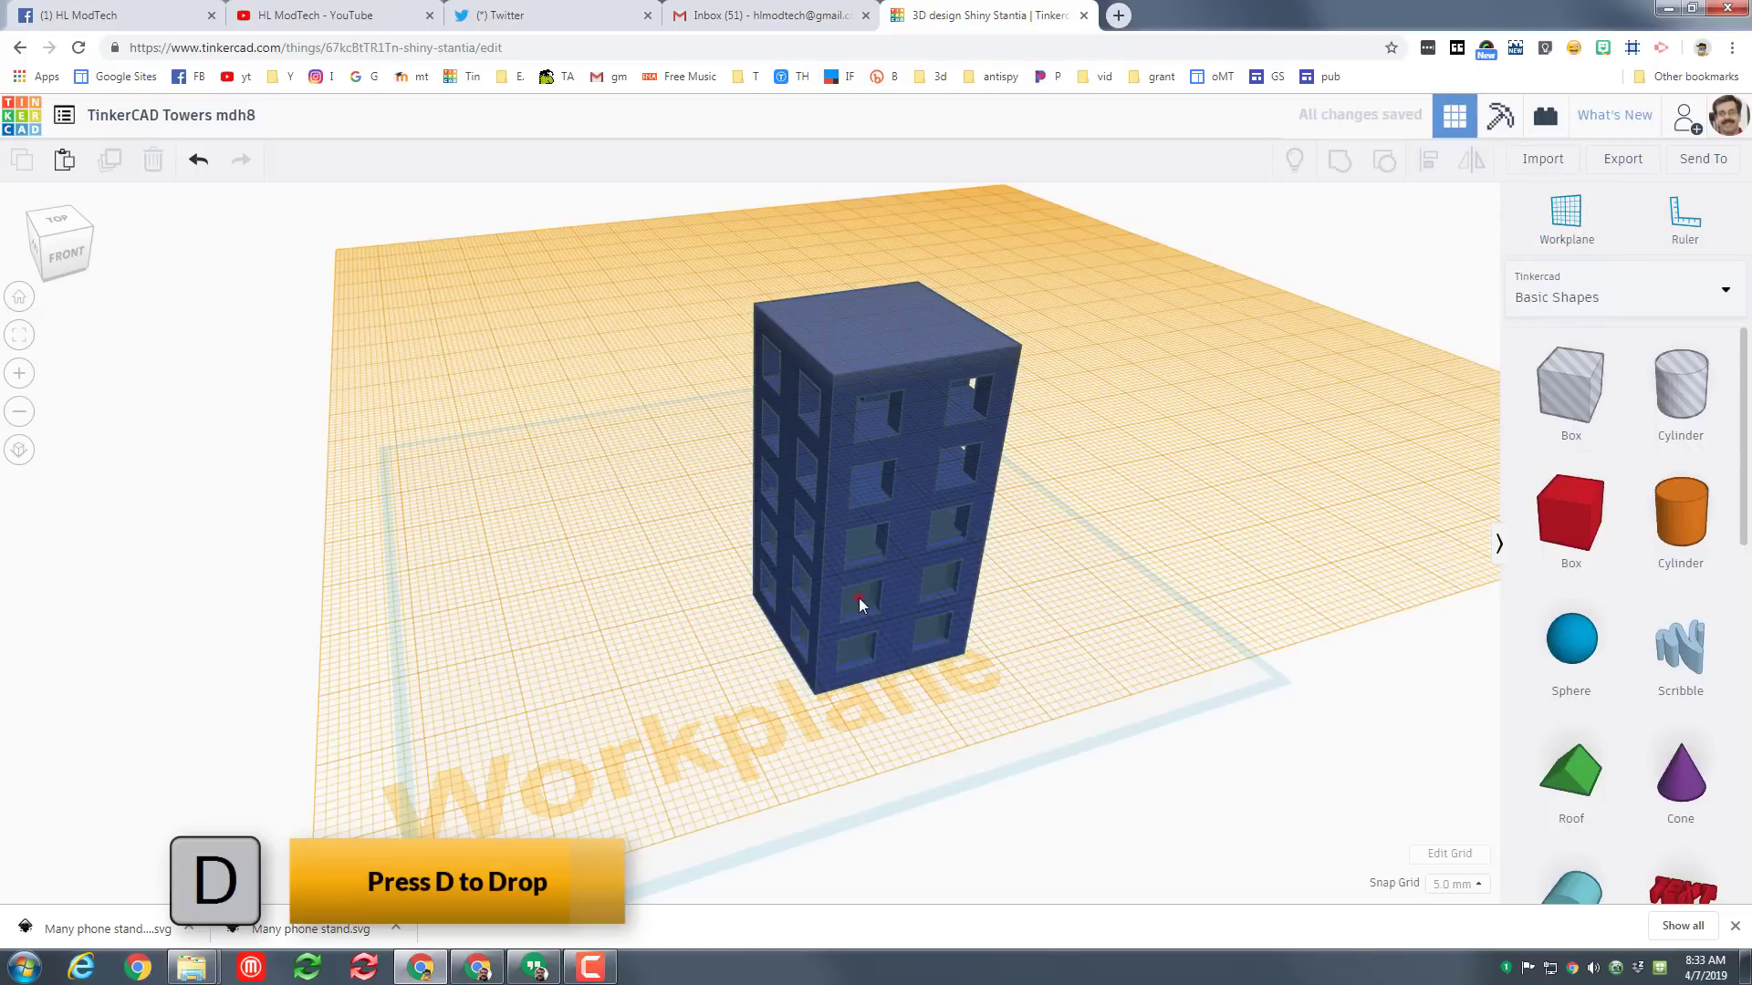
click(855, 599)
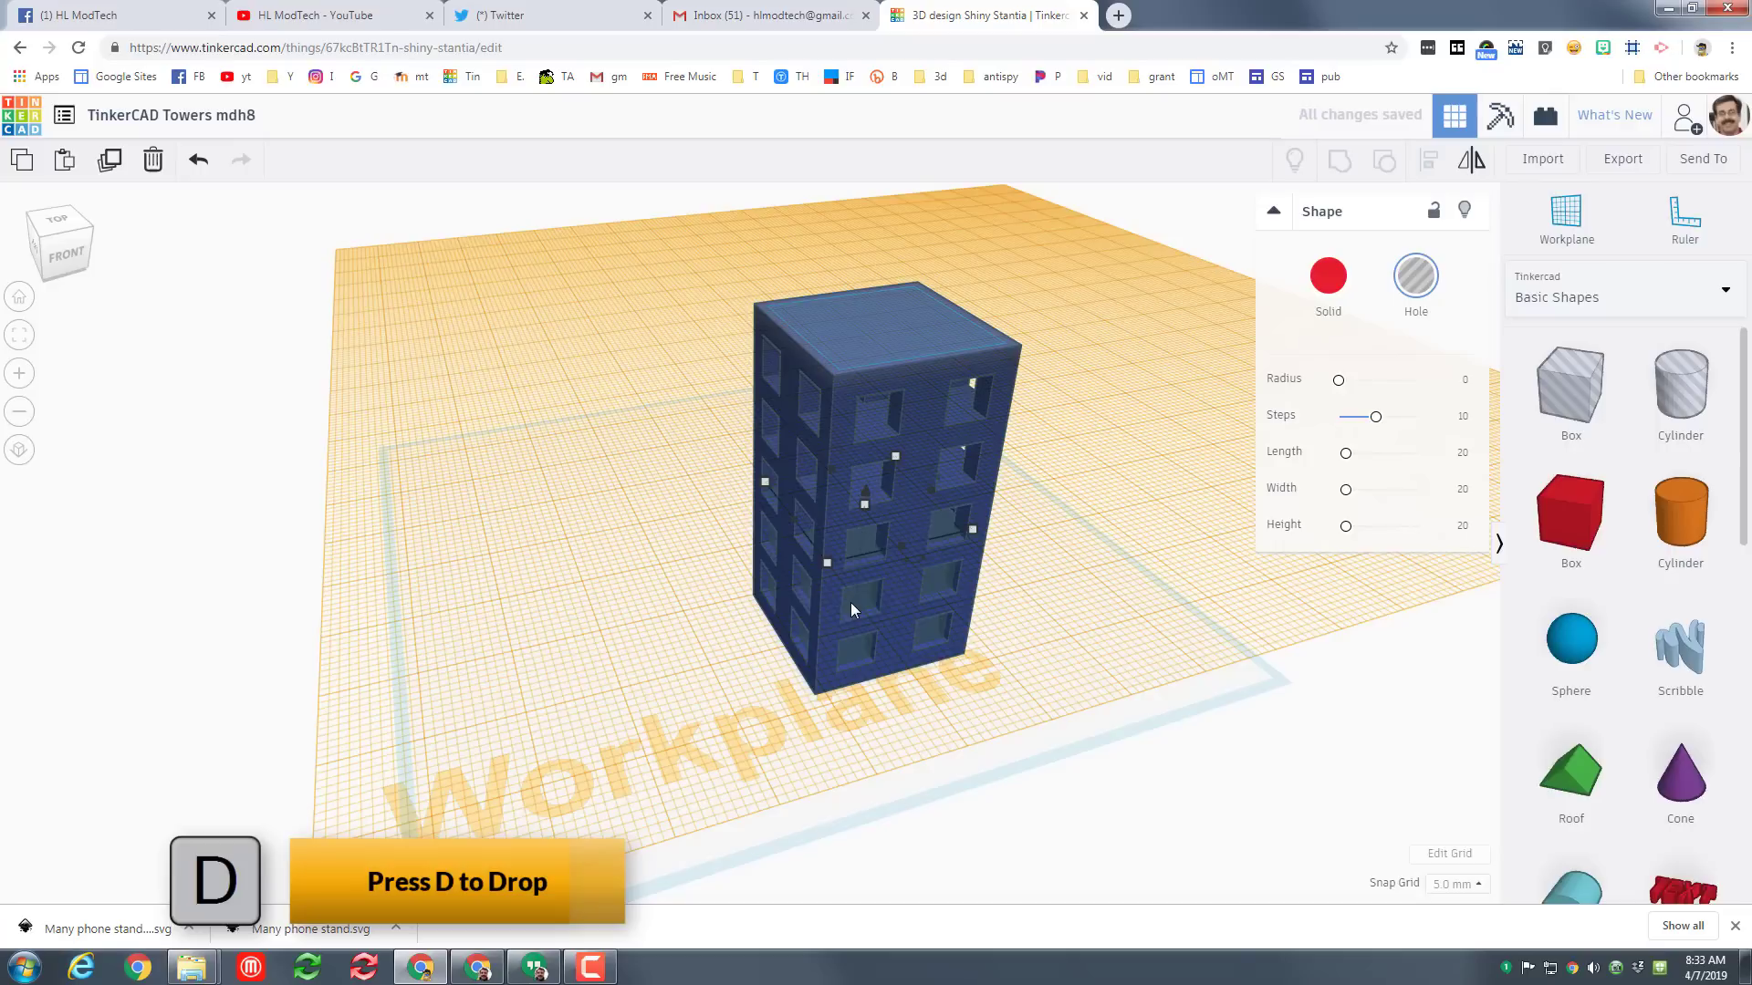
key(d)
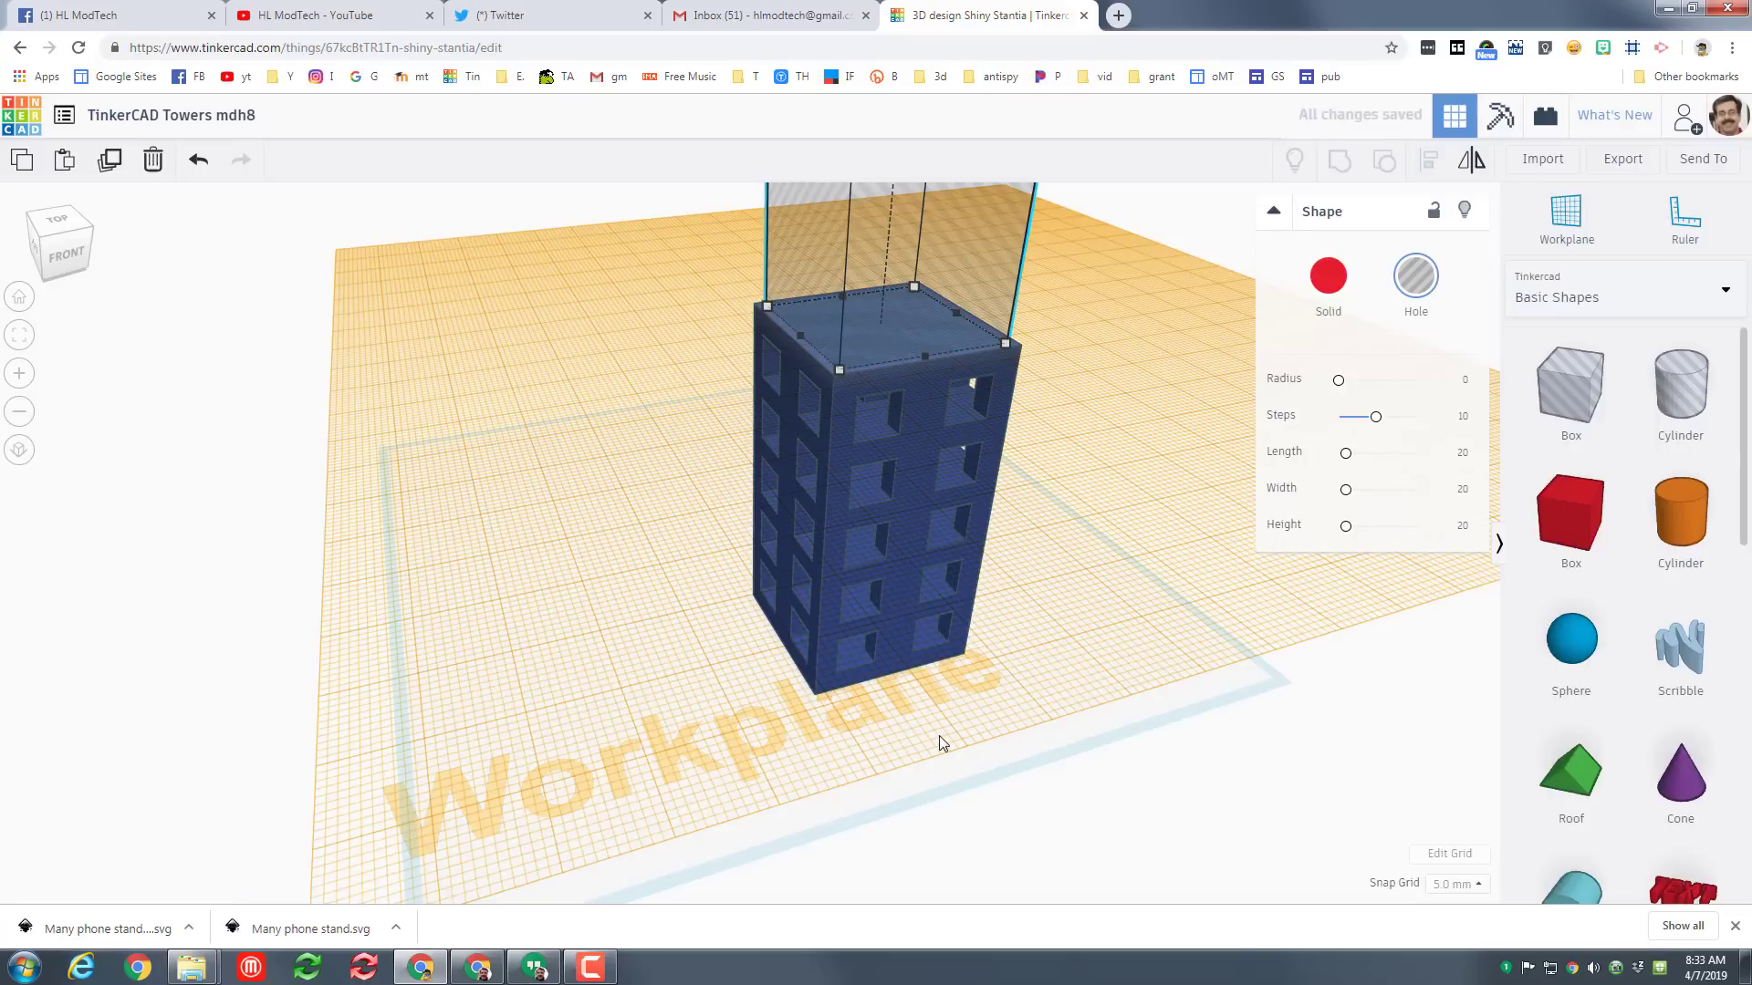
scroll(939, 736, down, 3)
mouse_move(845, 284)
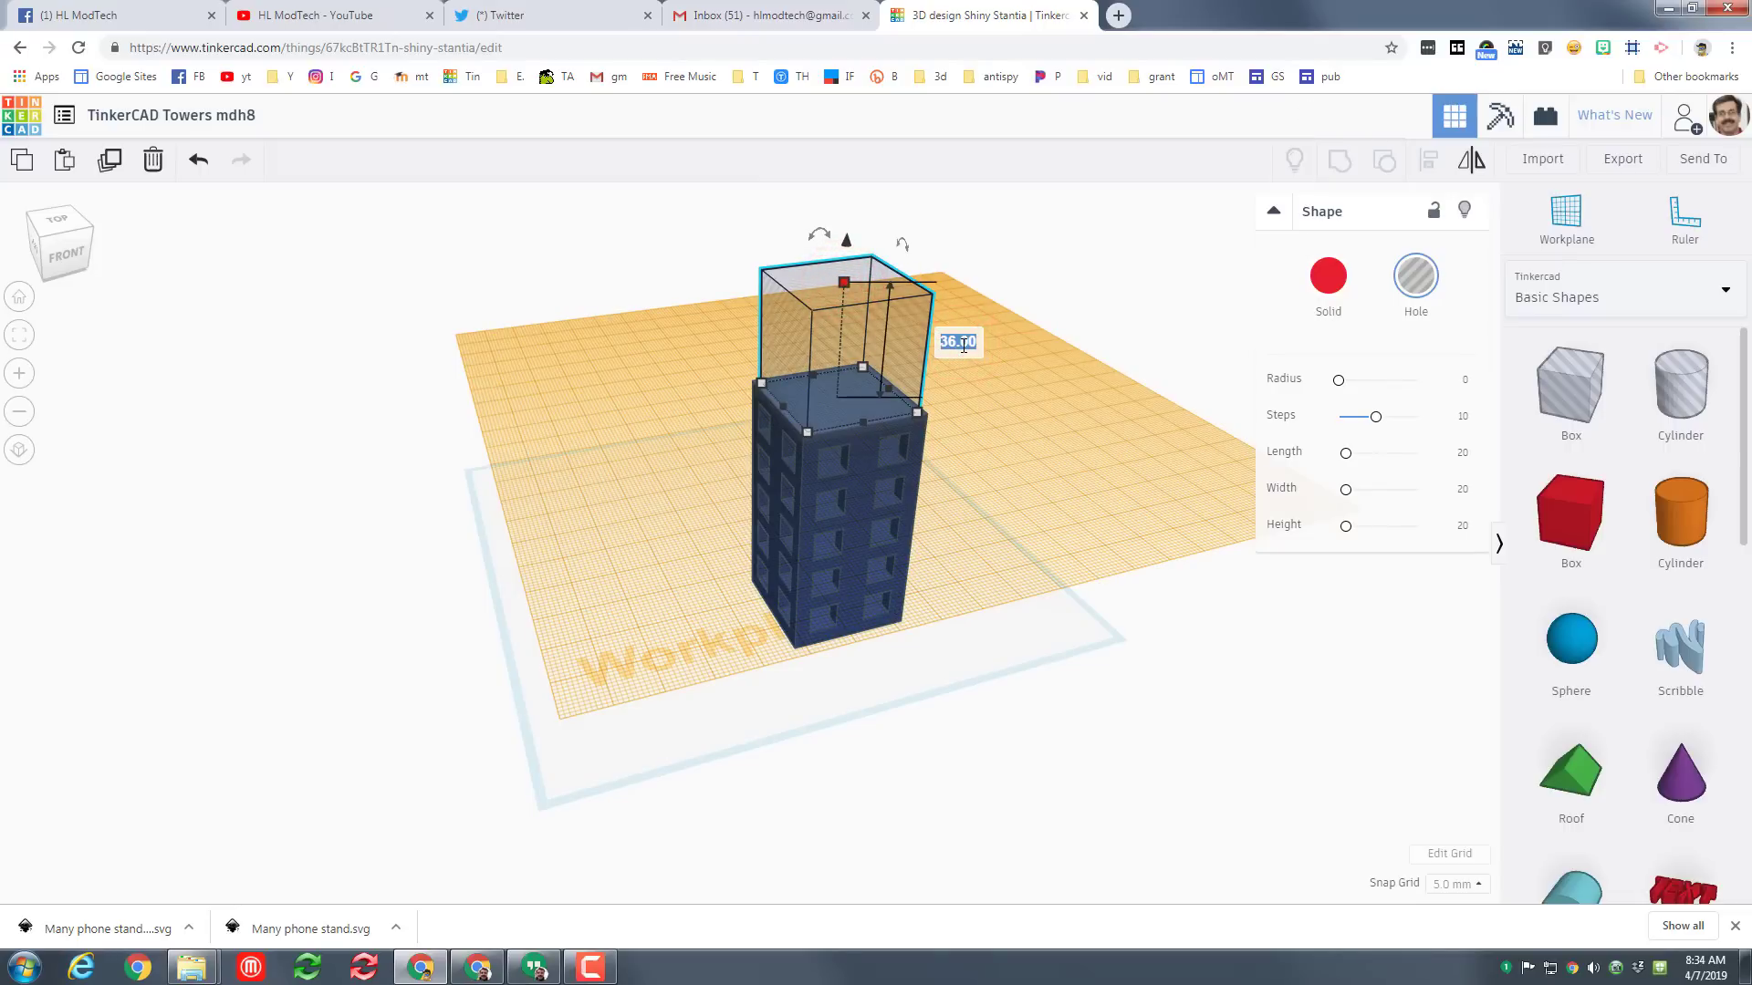
key(Return)
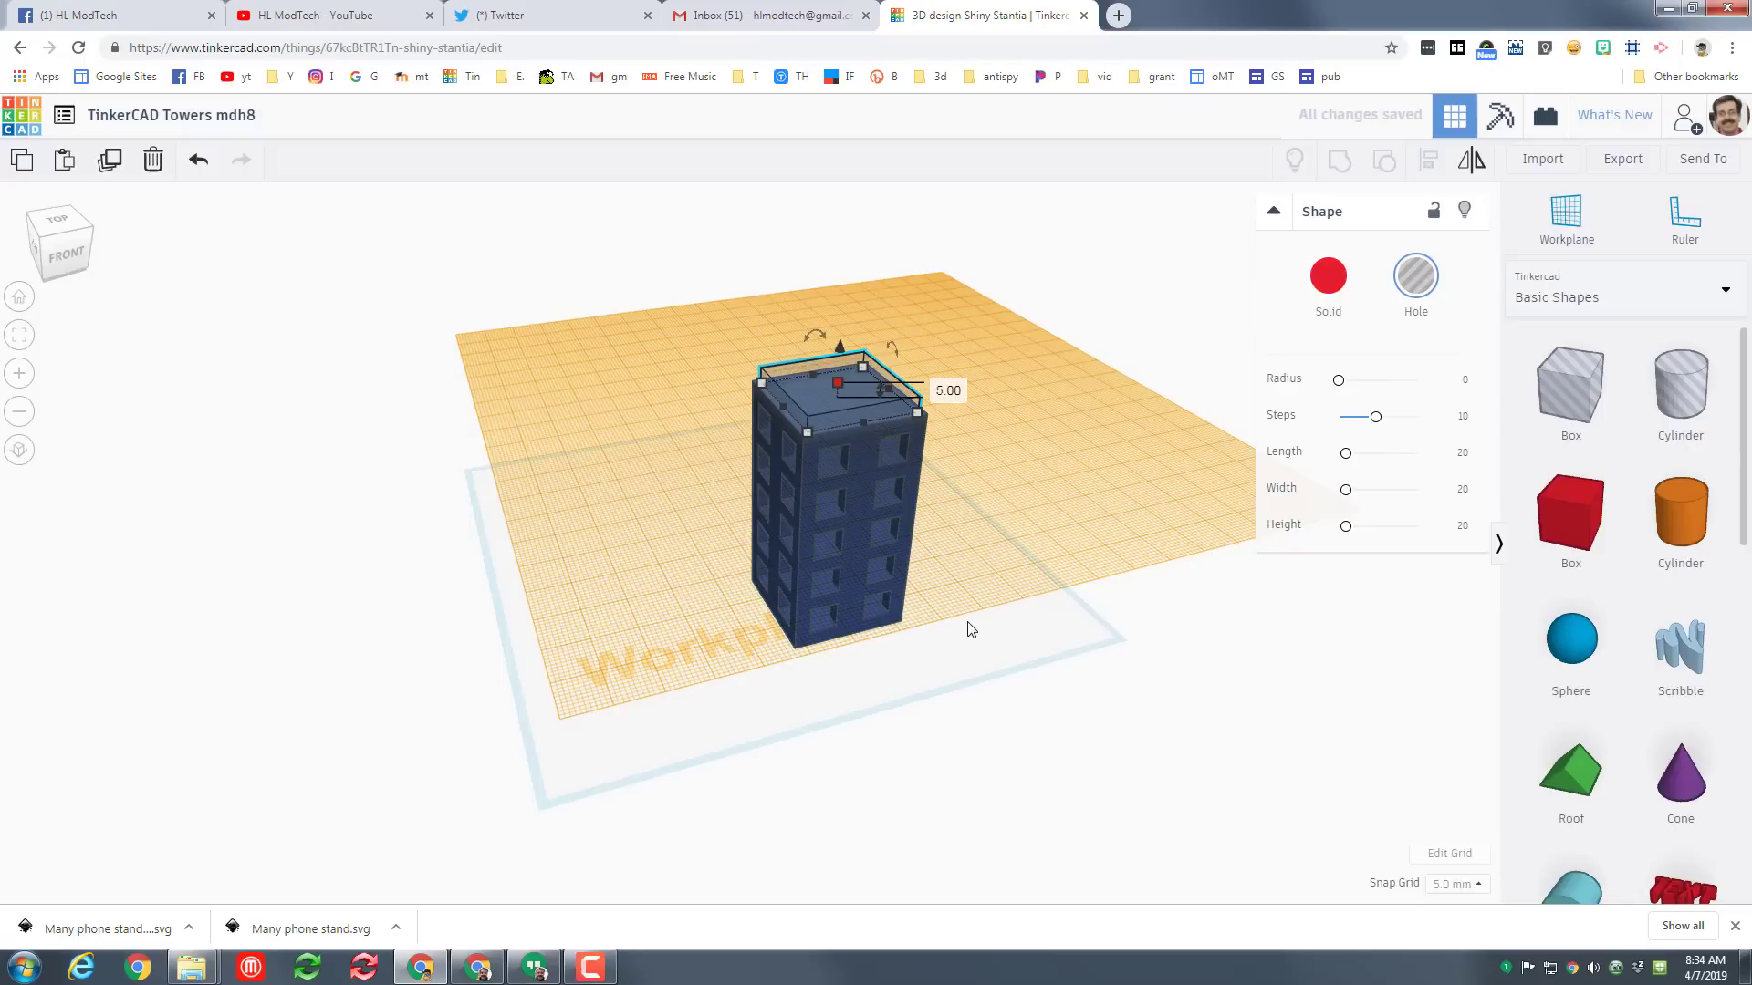
Reset the workplane to the ground grid and sink the box hole into the tower roof.
click(890, 698)
key(ctrl+Down)
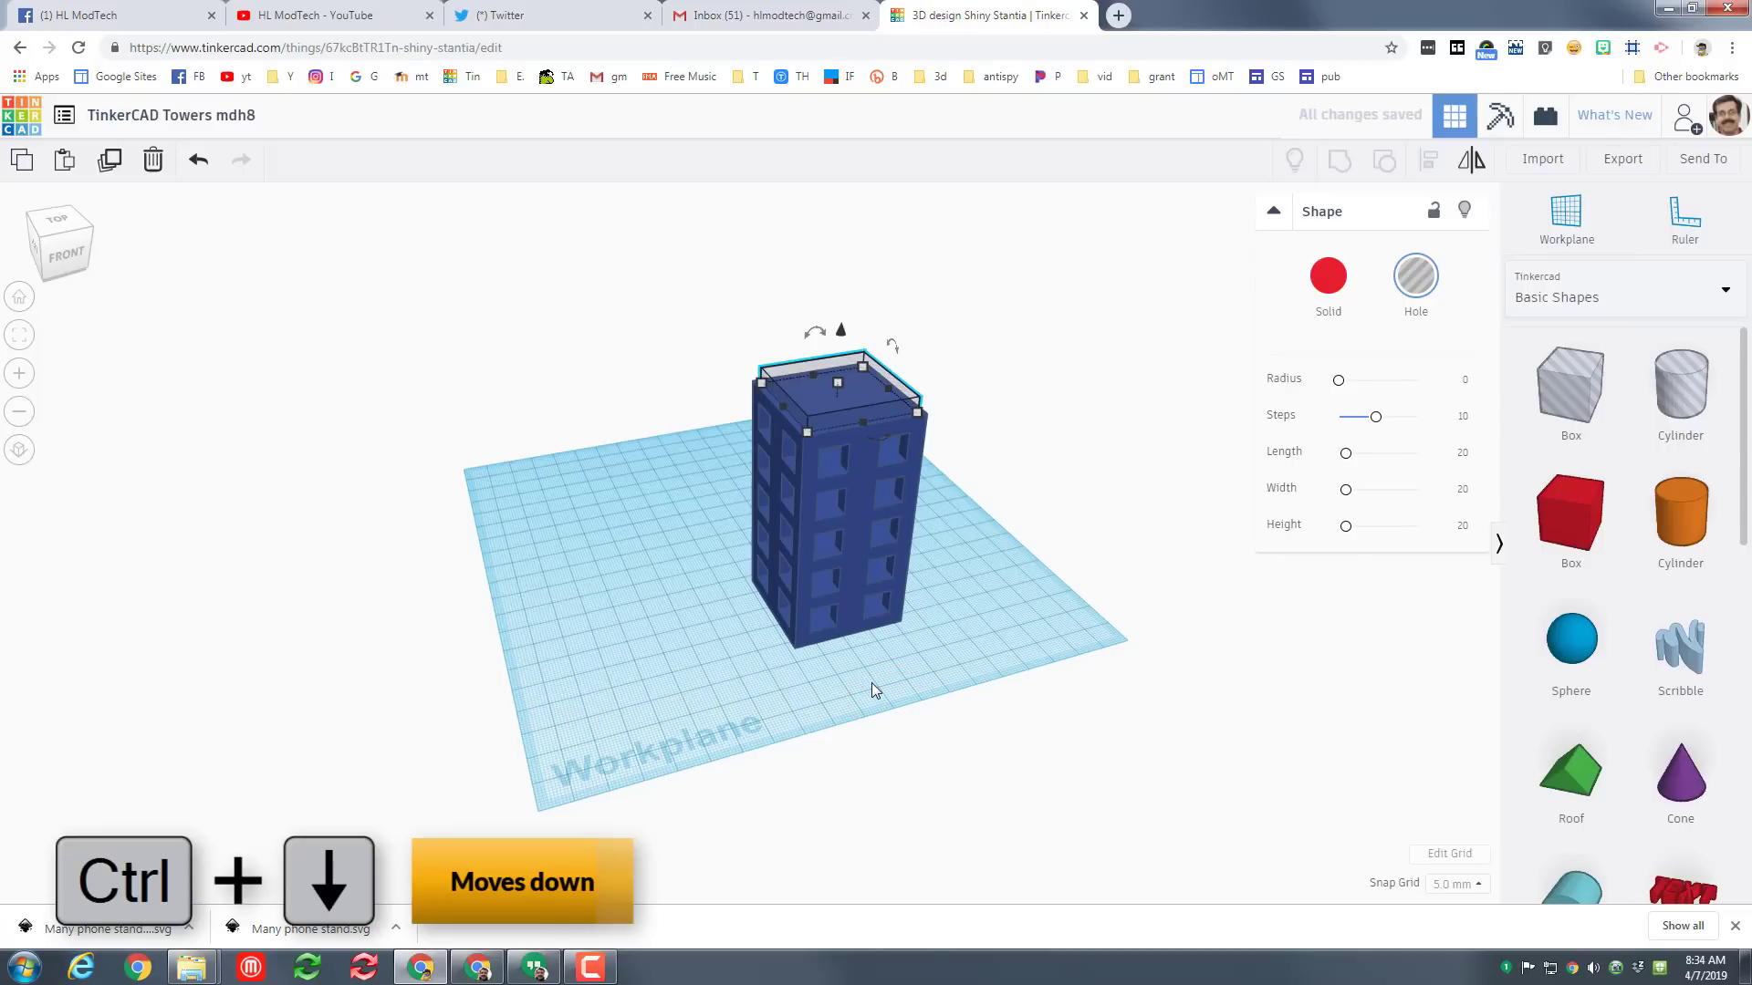
key(ctrl+Down)
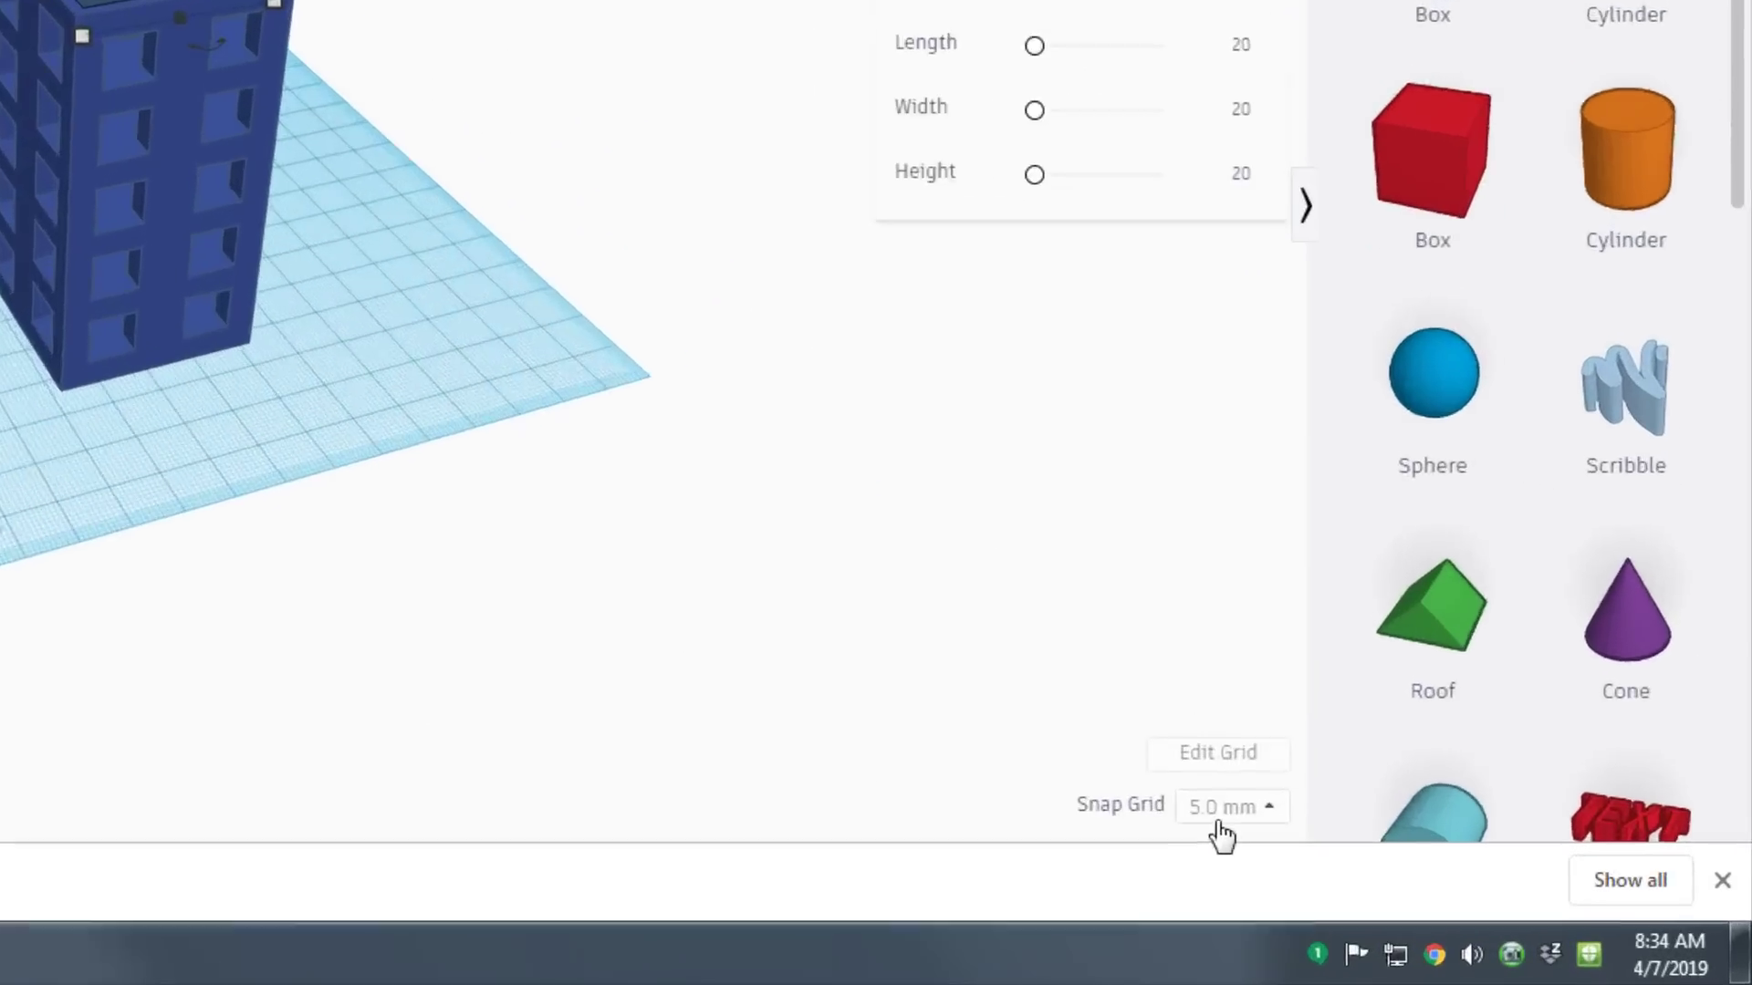
Set the snap grid to 1.0 mm and raise the roof hole two small steps.
click(1449, 884)
click(1049, 571)
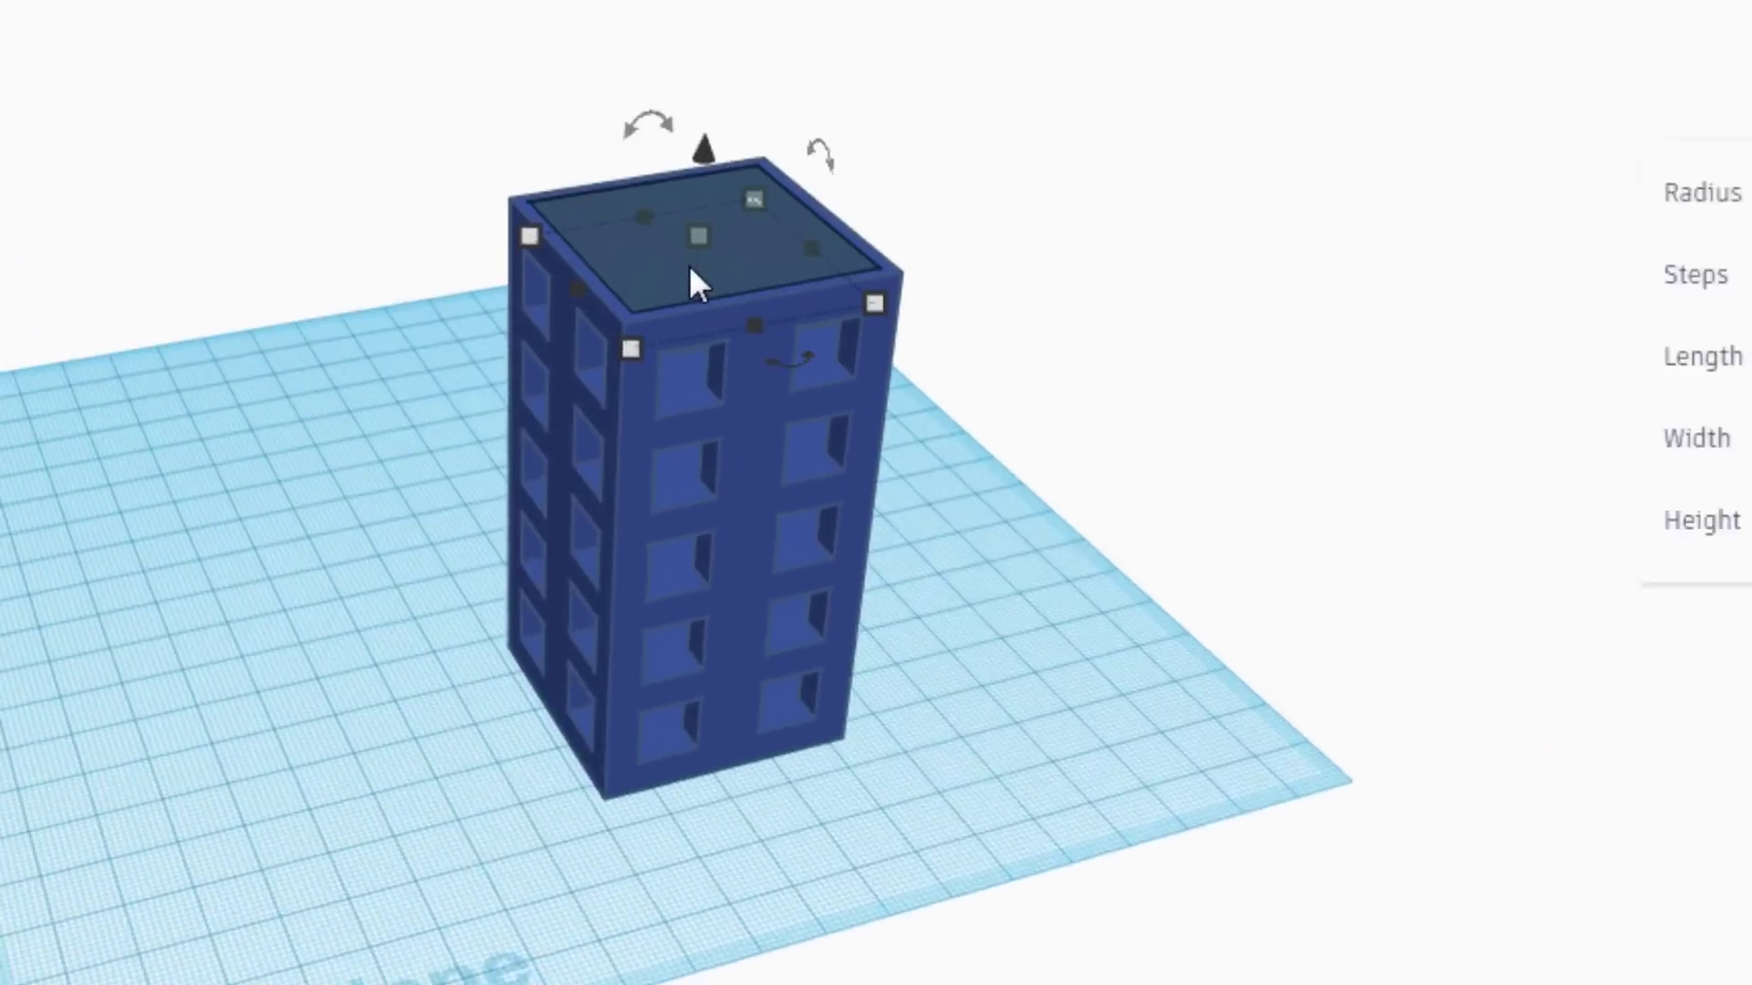
key(ctrl+Up)
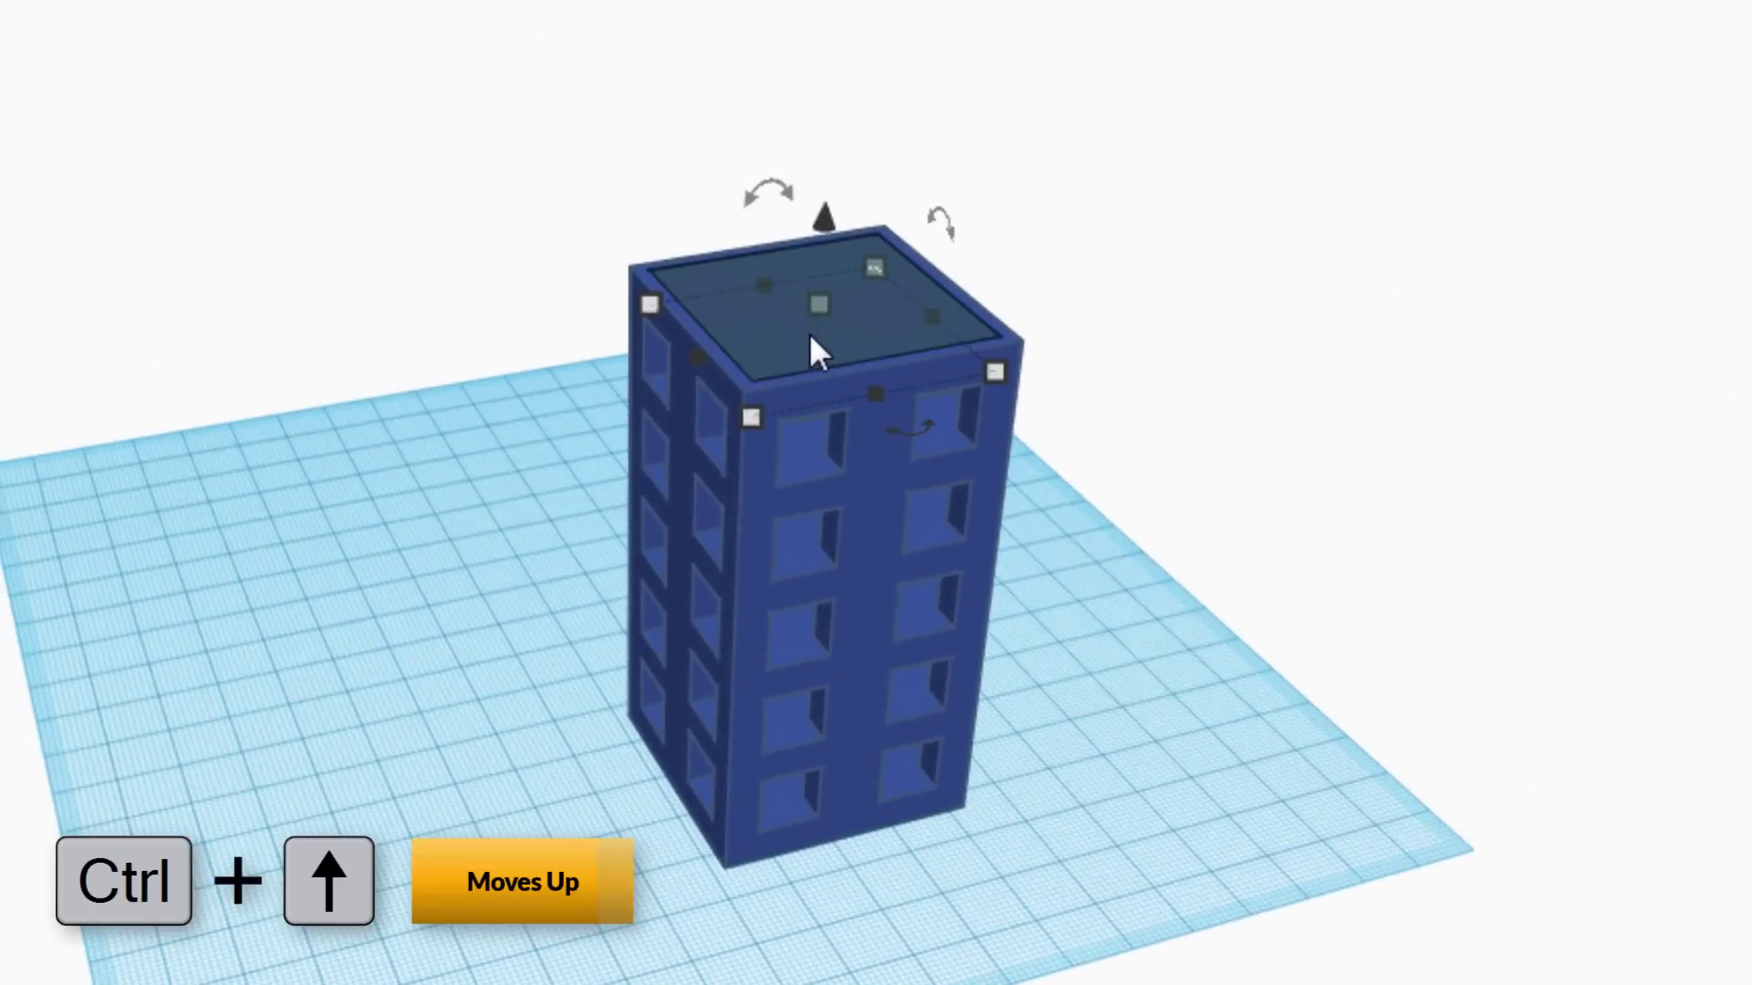
key(ctrl+Up)
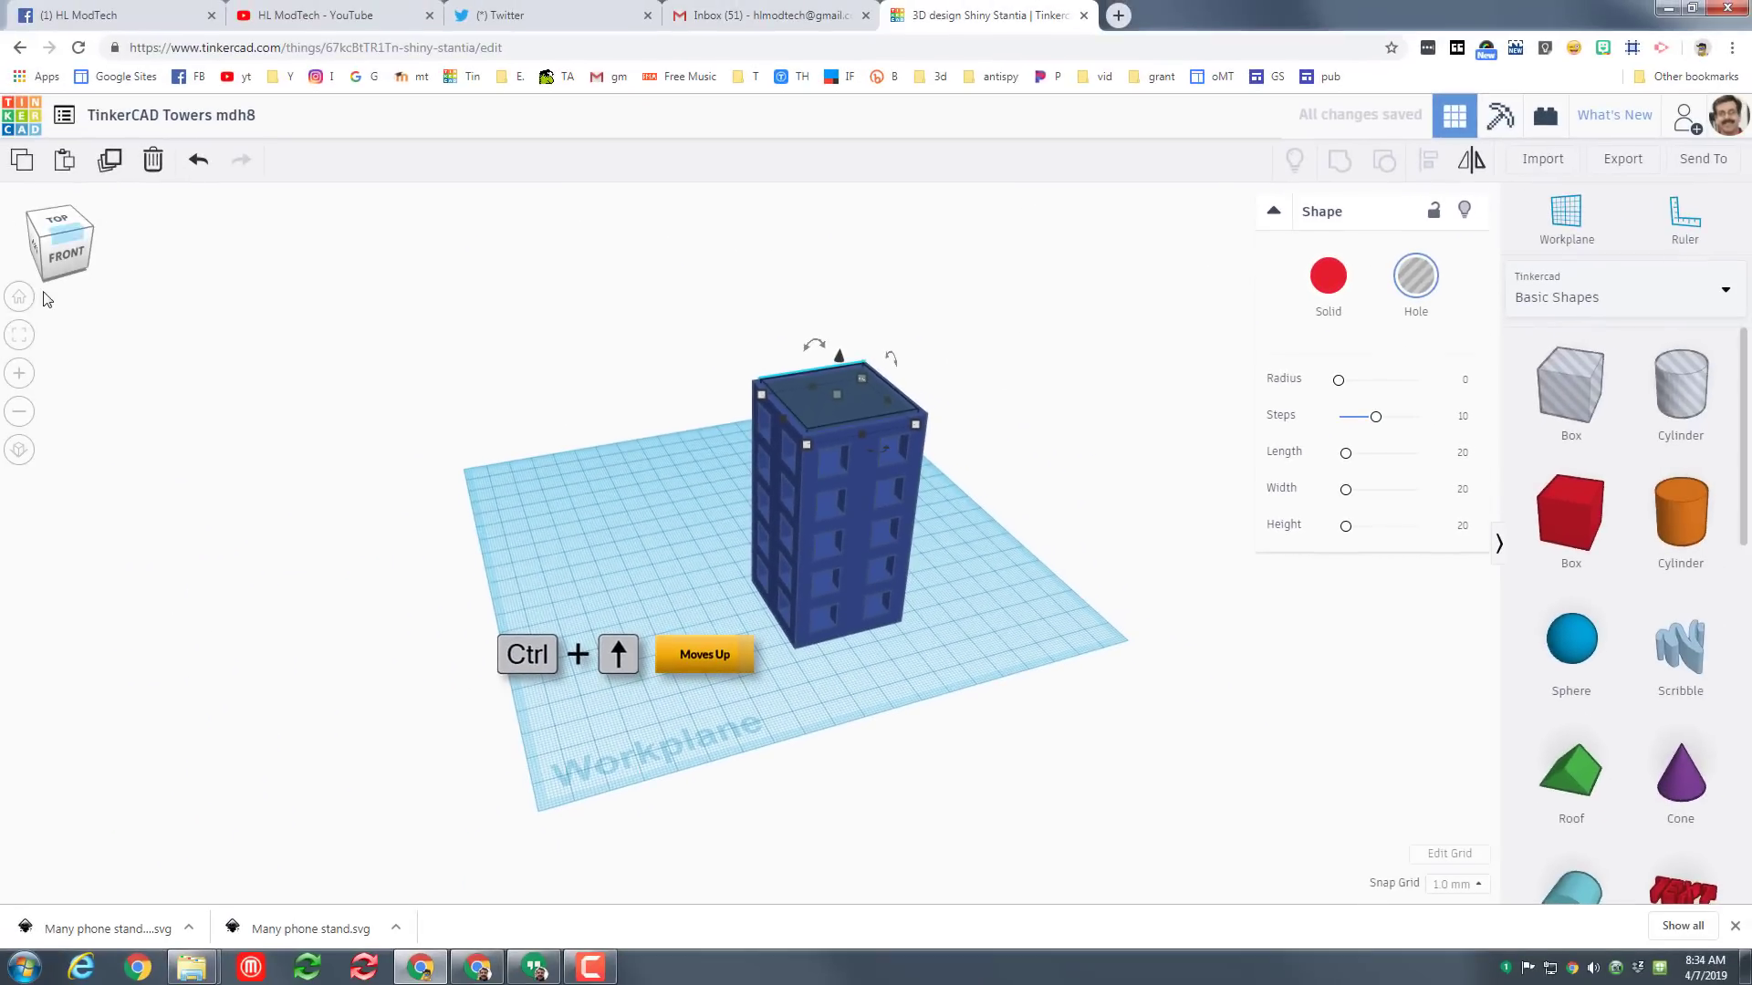
Group the blue tower with the roof hole to recess the roof, then reselect the tower.
click(20, 335)
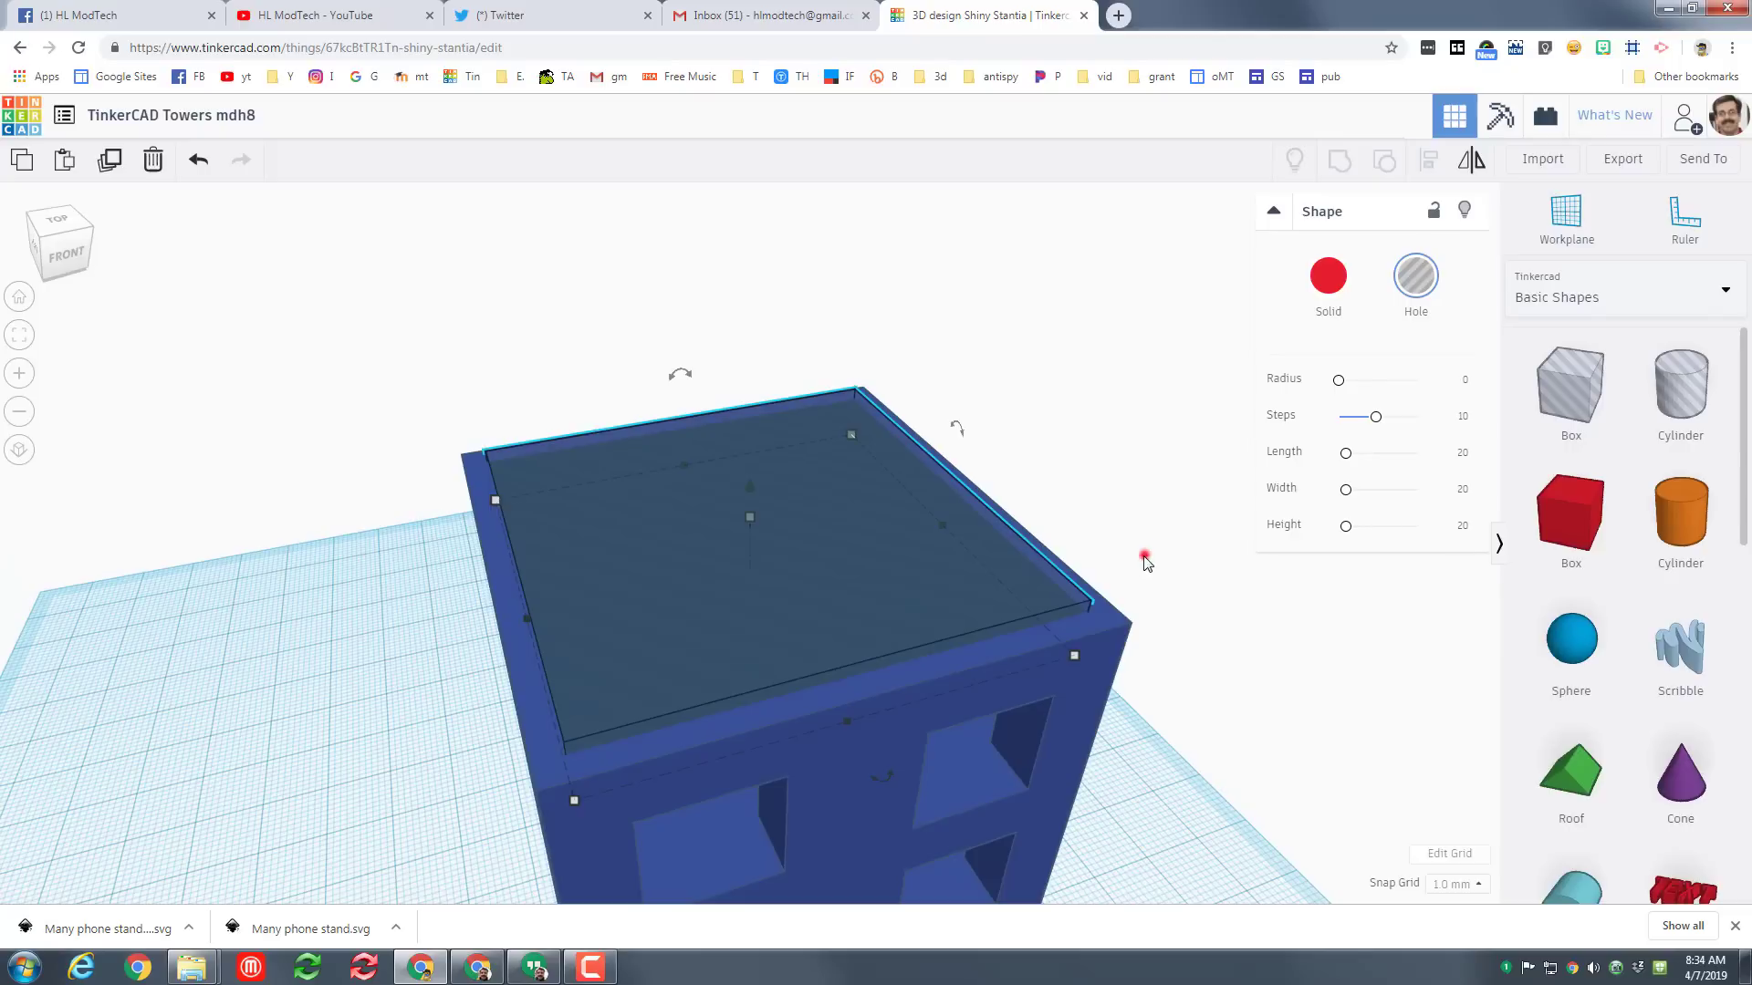
drag(1144, 556, 1025, 673)
click(1339, 162)
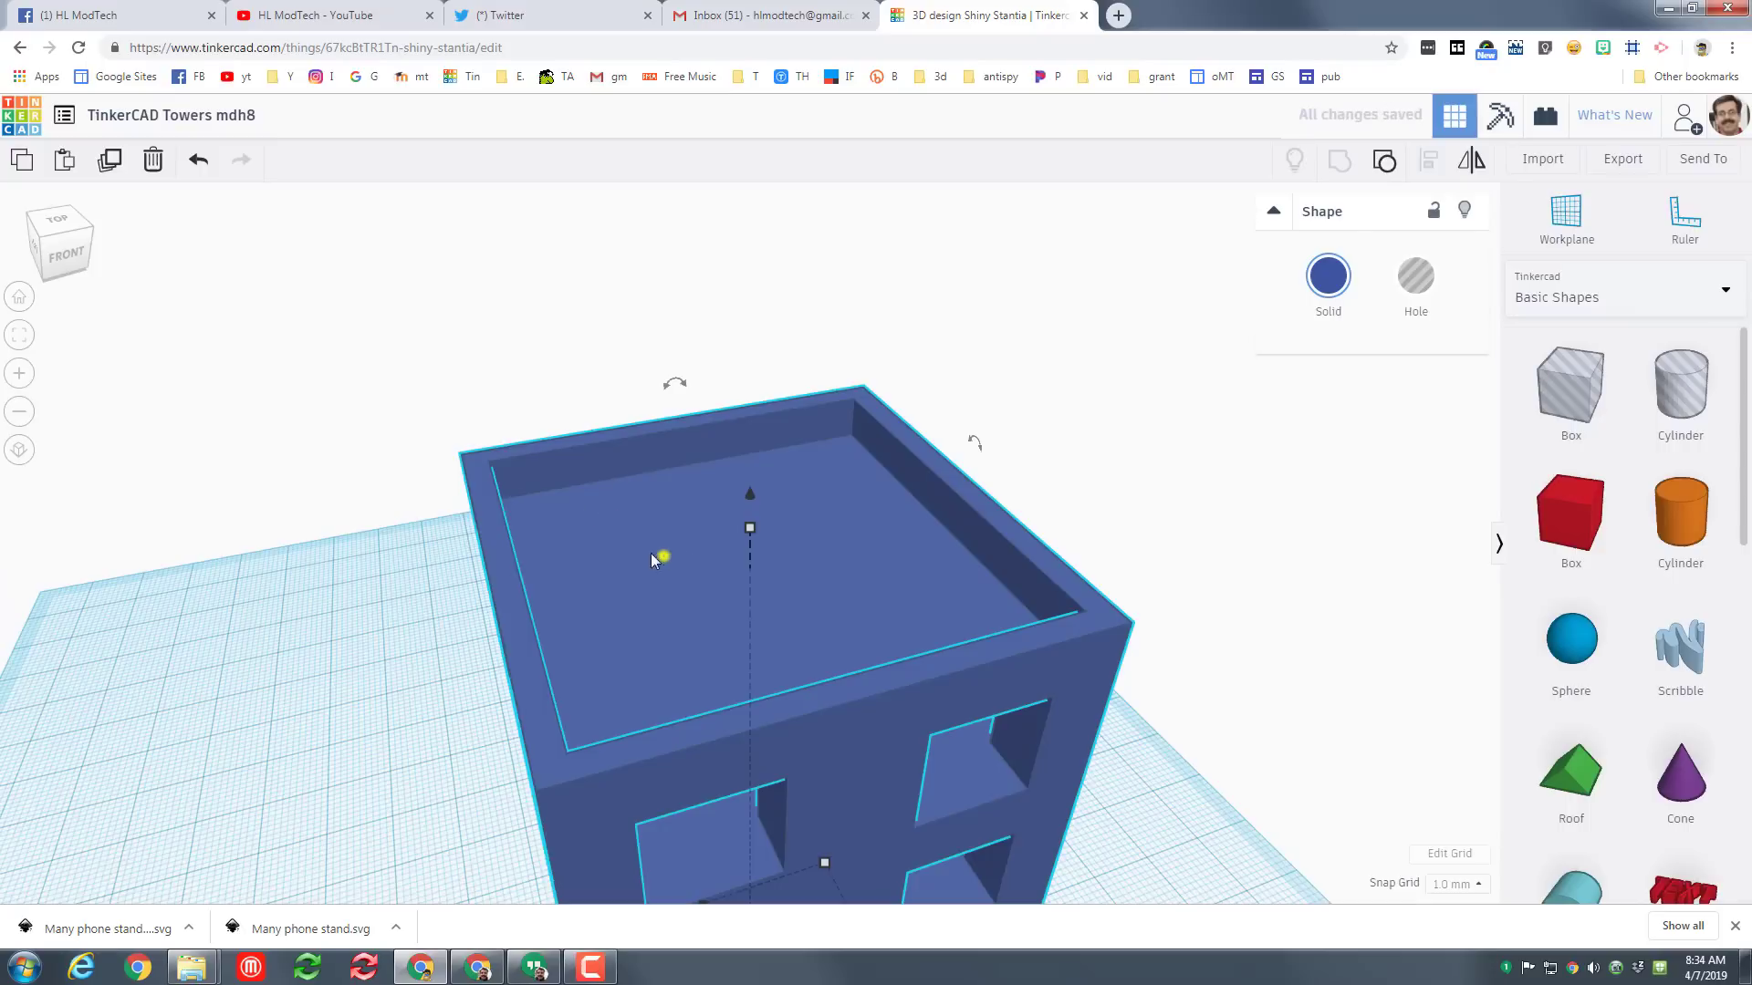
right_drag(652, 554, 694, 537)
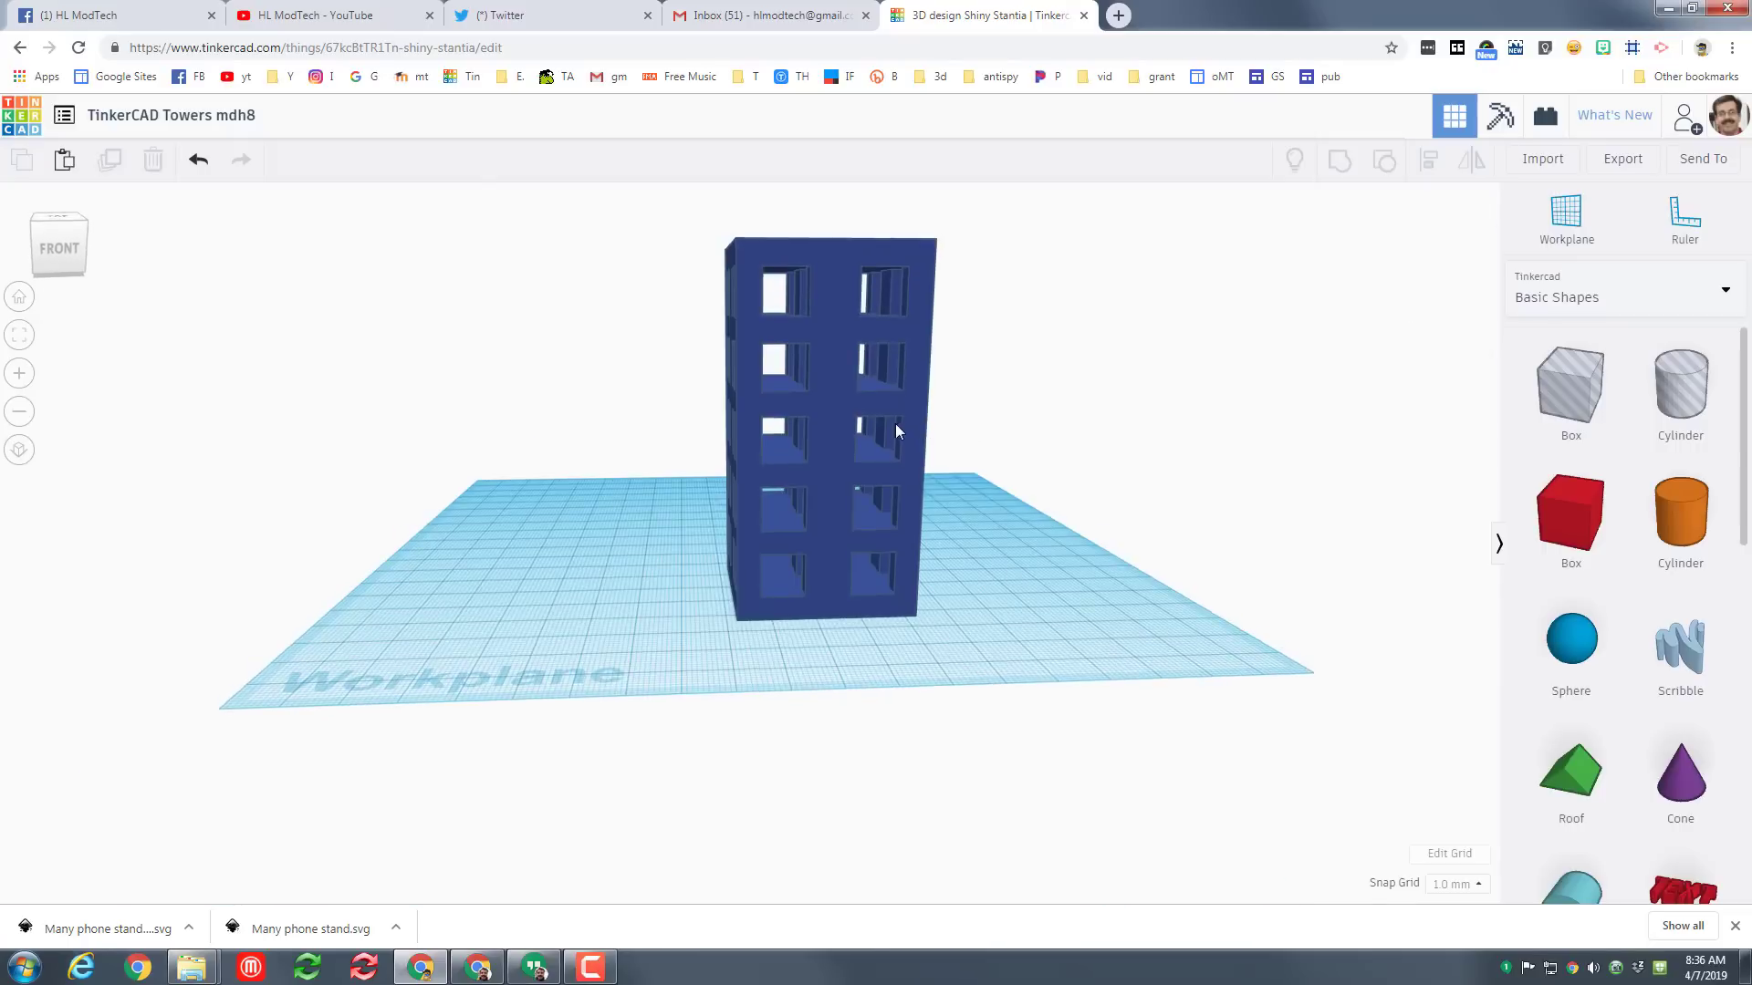
right_drag(897, 425, 788, 431)
click(788, 430)
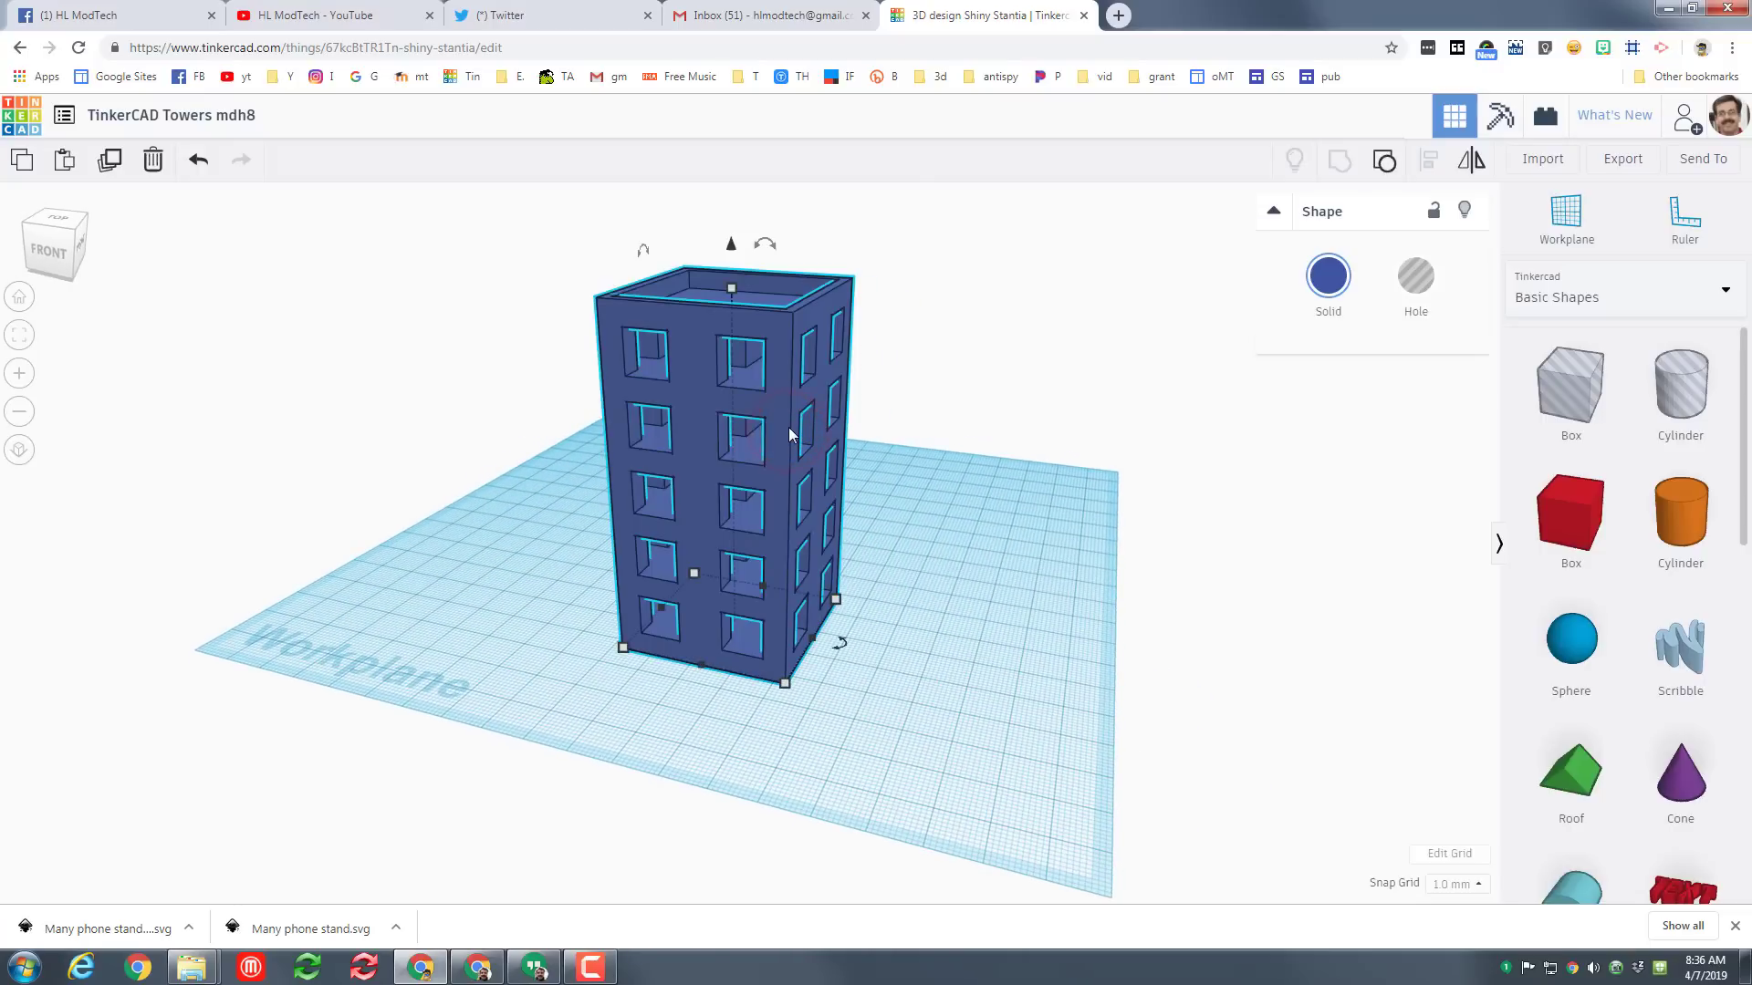
Duplicate the blue tower, place the copy to its right, shrink it to about 51 mm, and colour it orange.
key(ctrl+d)
drag(786, 420, 1074, 436)
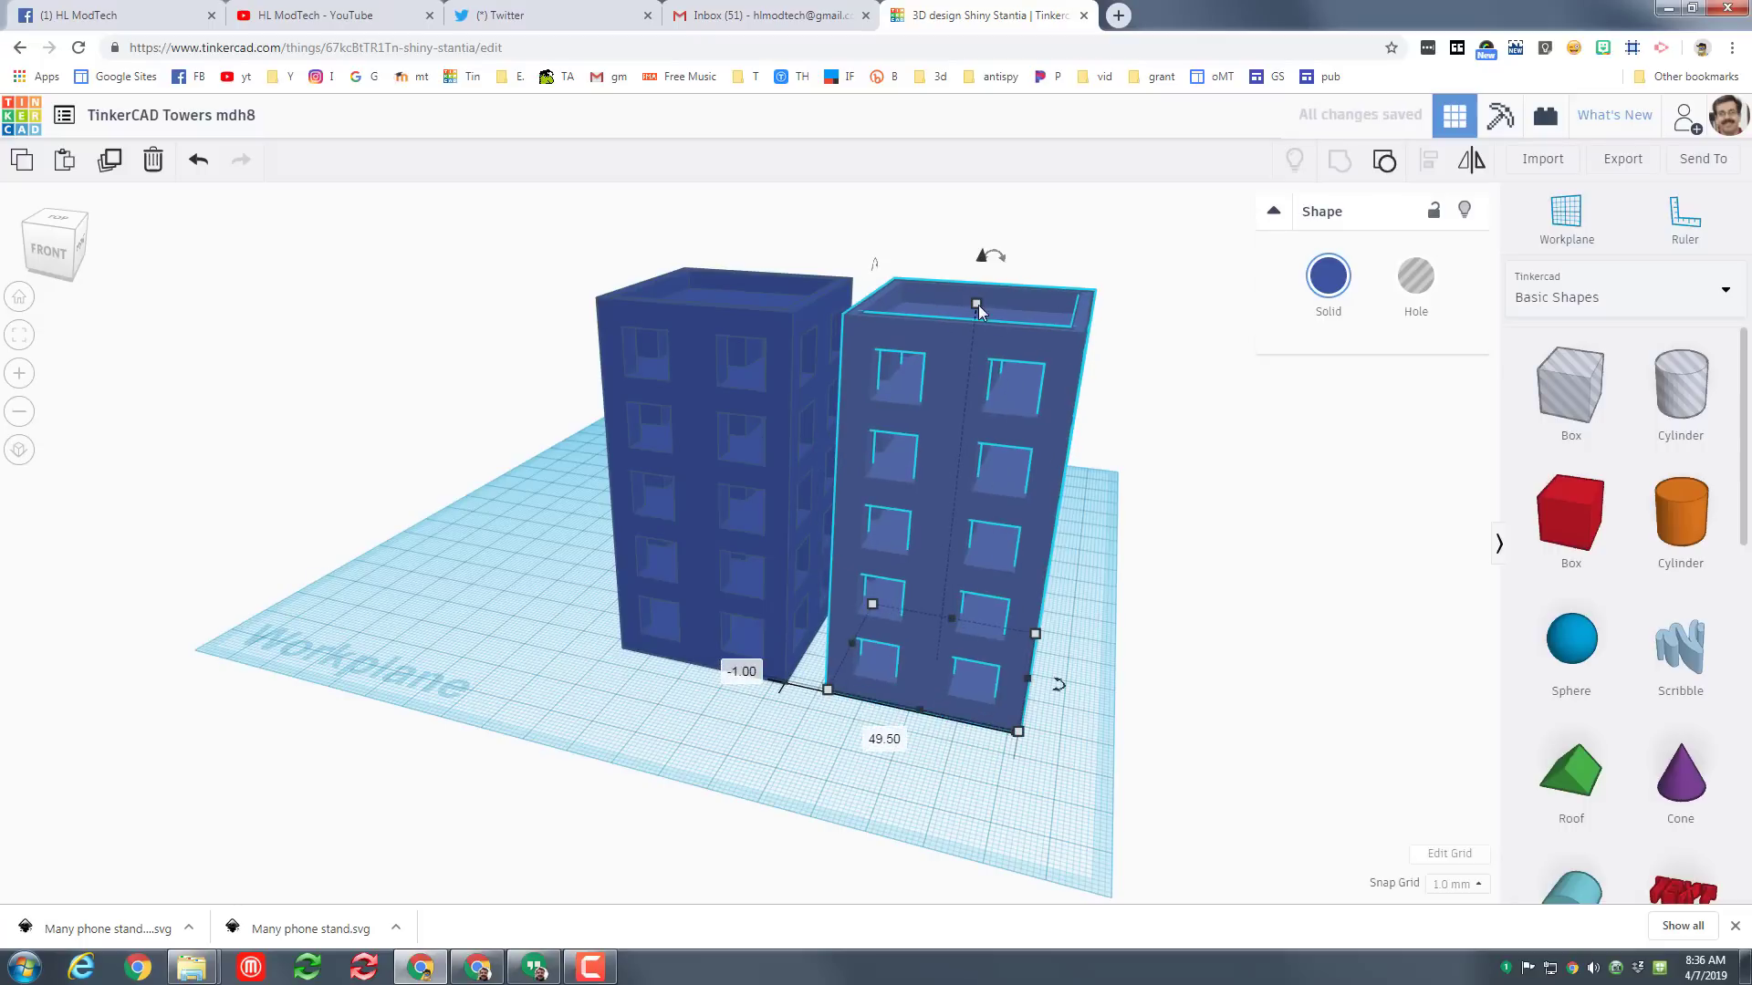
shift+drag(977, 306, 944, 449)
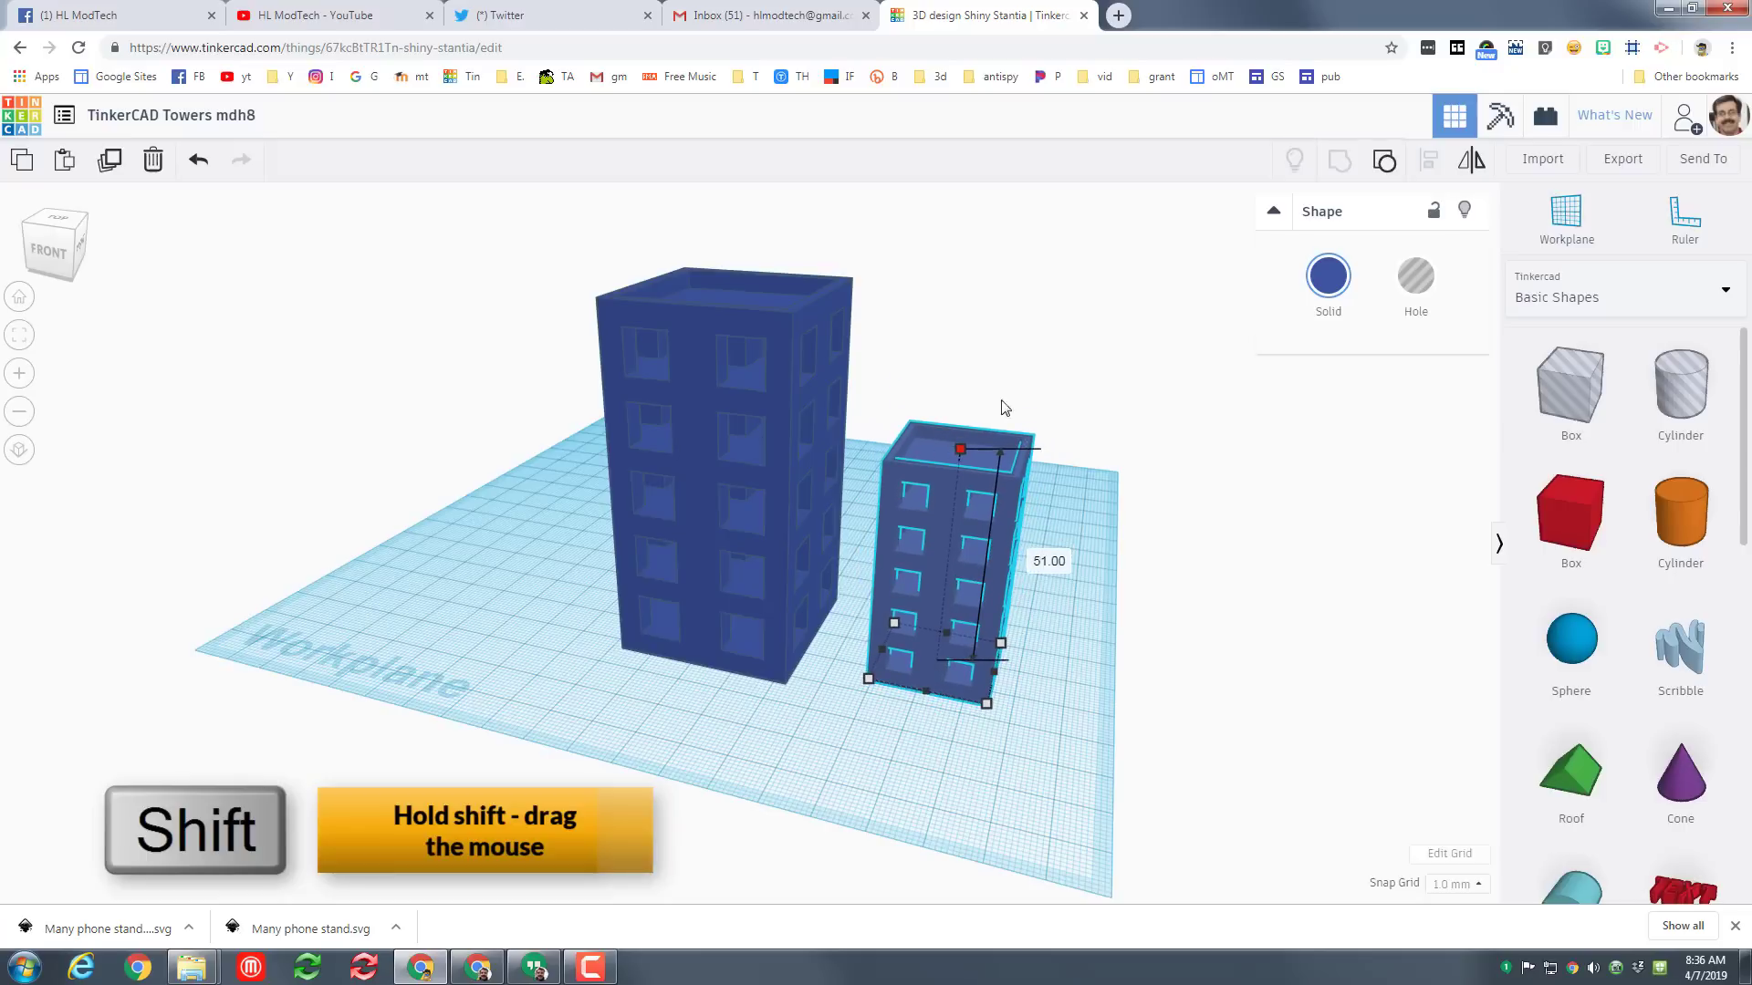
click(1320, 294)
click(1337, 443)
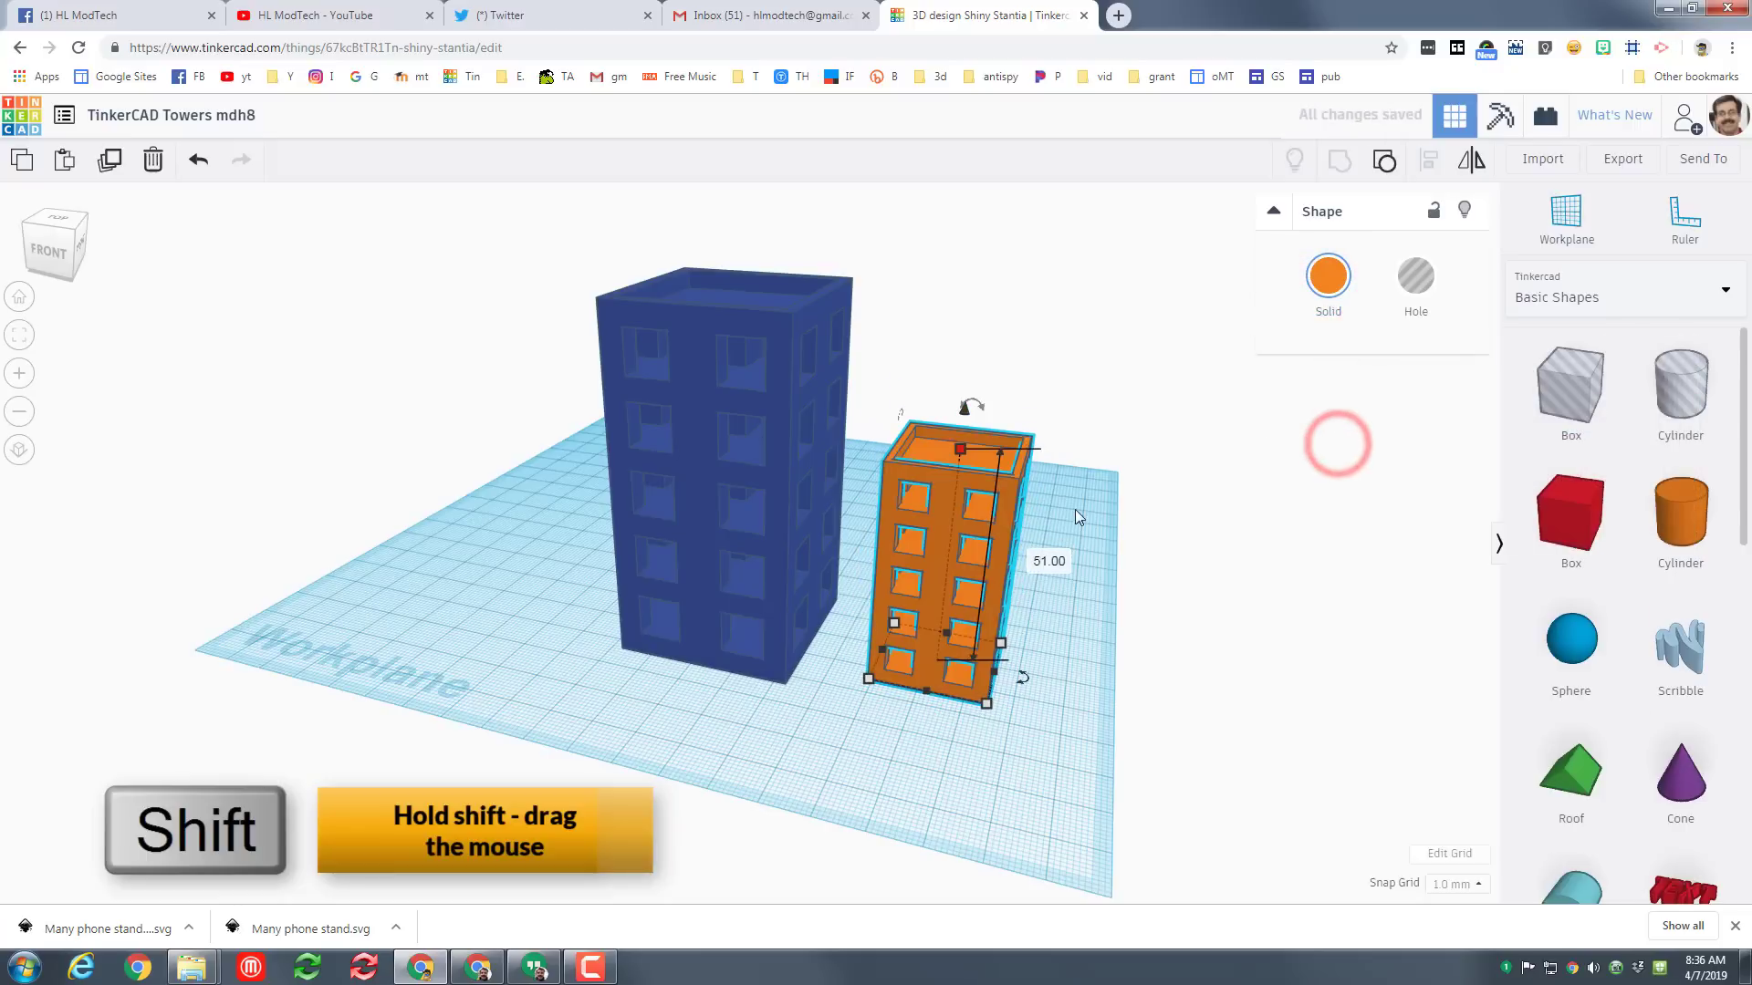
click(727, 427)
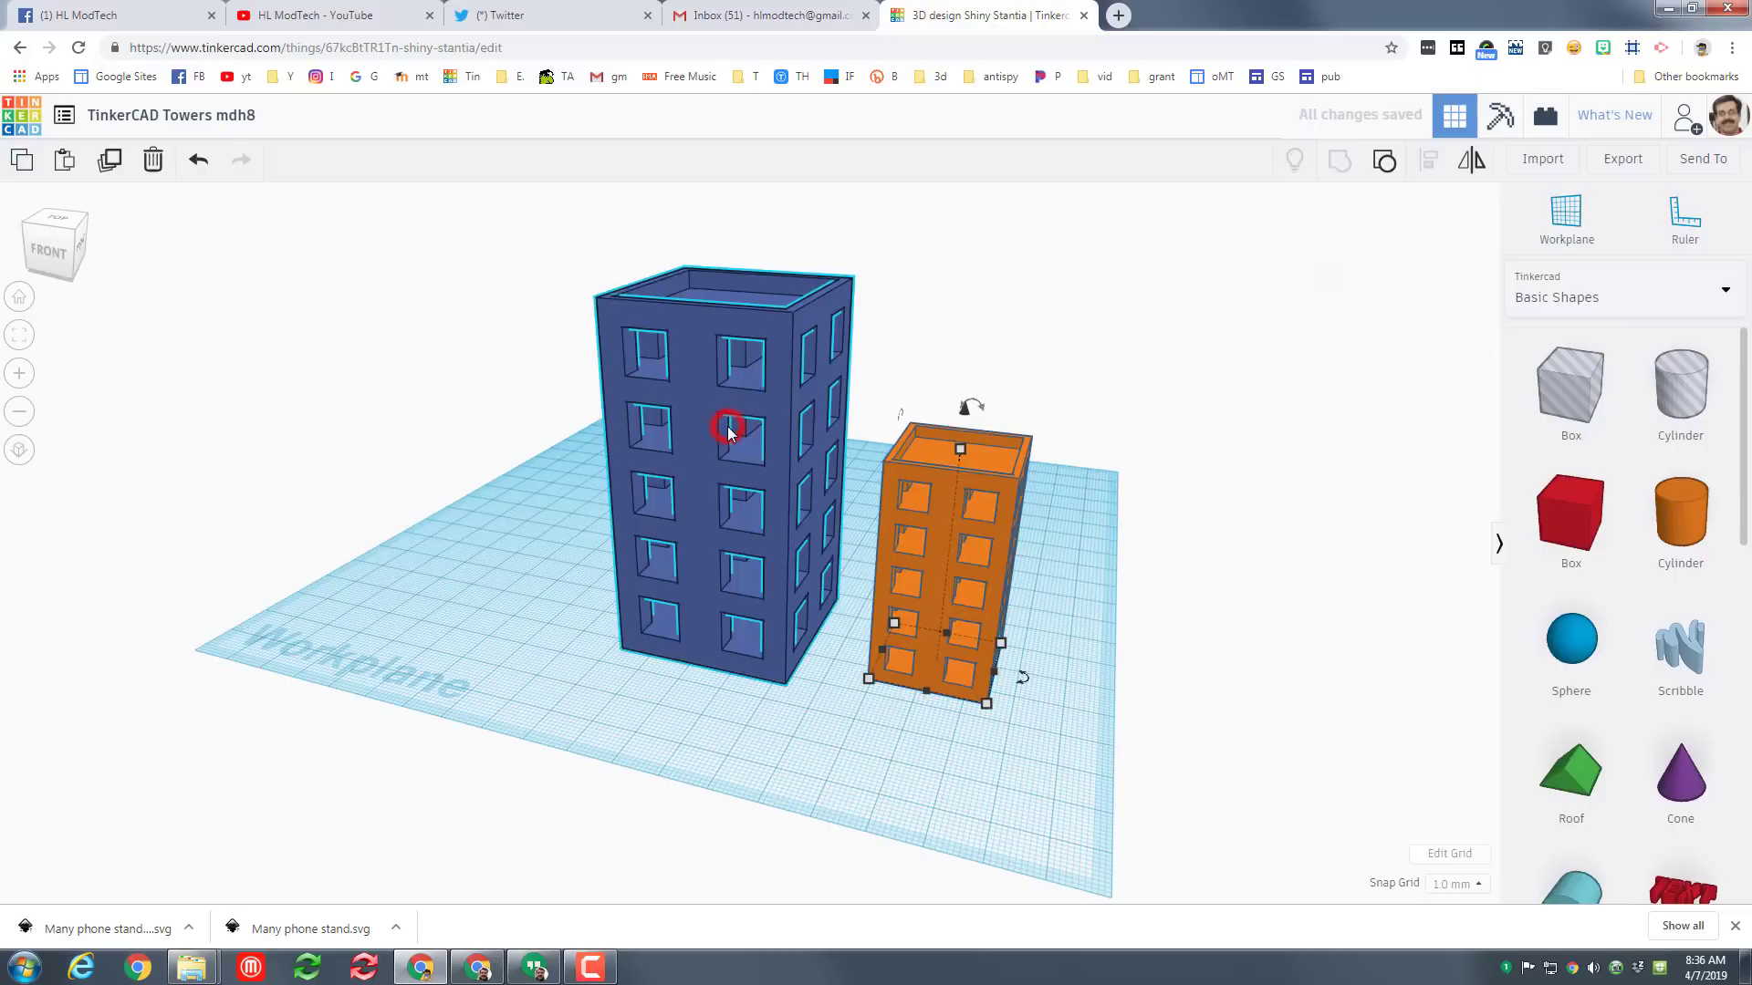
Duplicate the blue tower to the left, widen the copy to 66 mm and lower it to 49 mm.
key(ctrl+d)
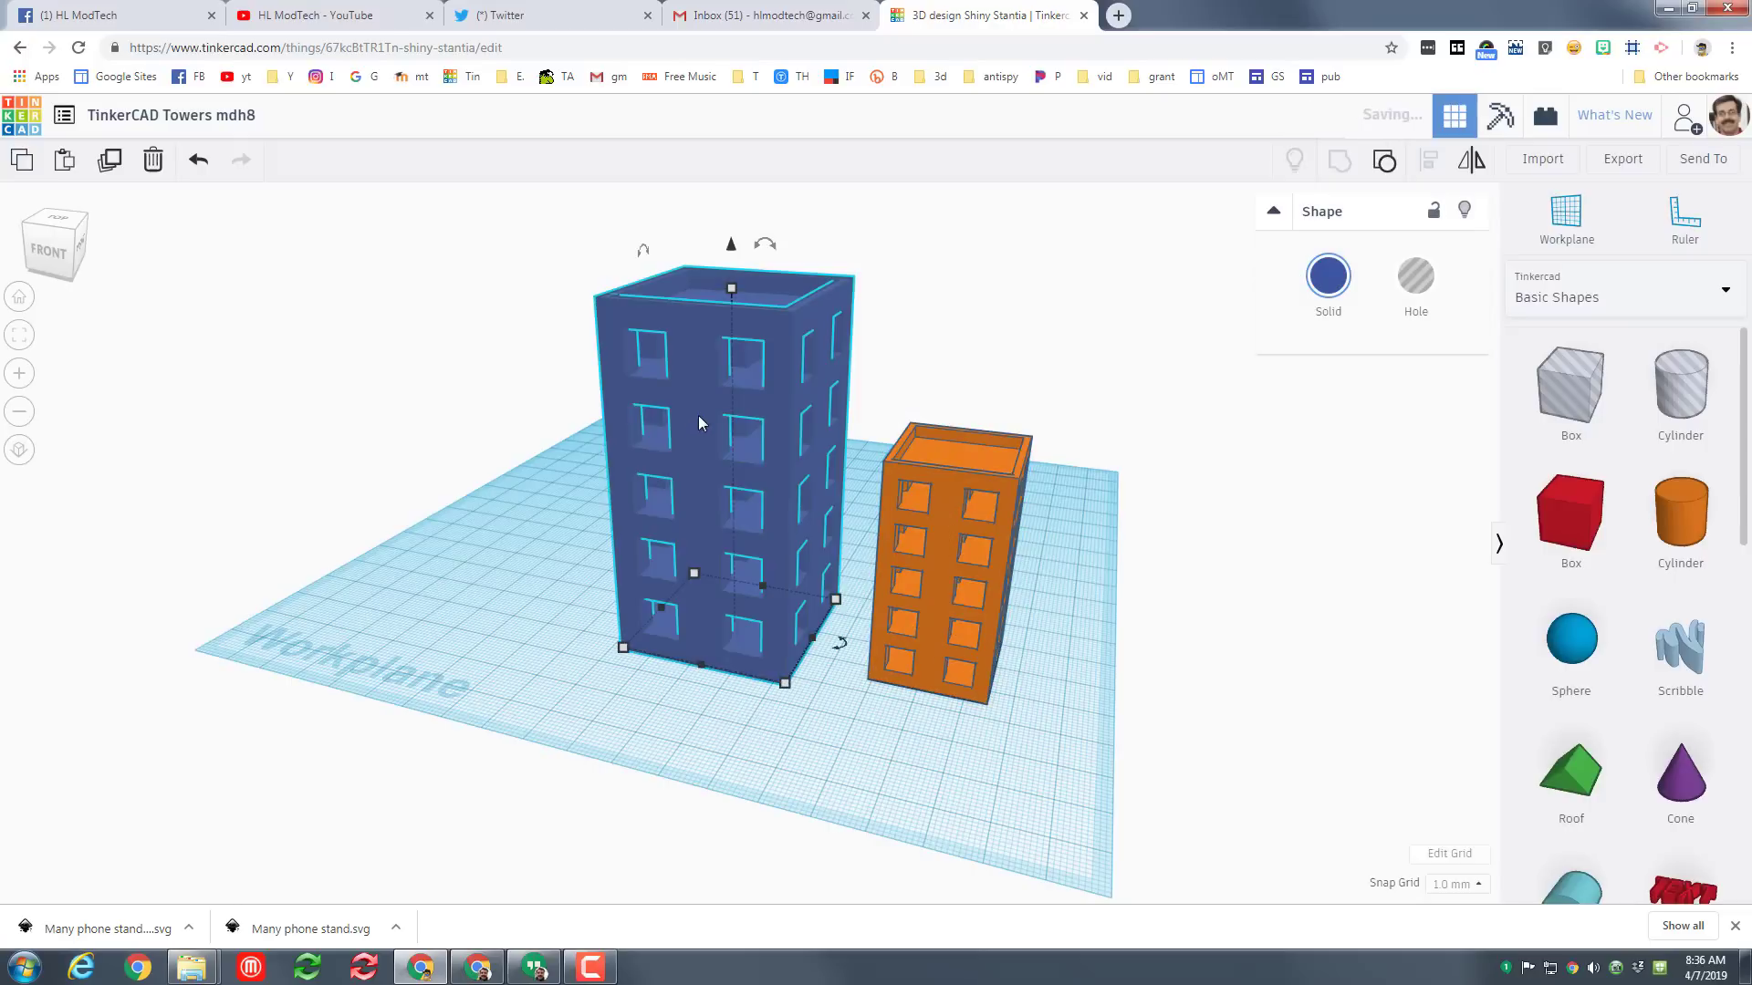
drag(698, 413, 392, 380)
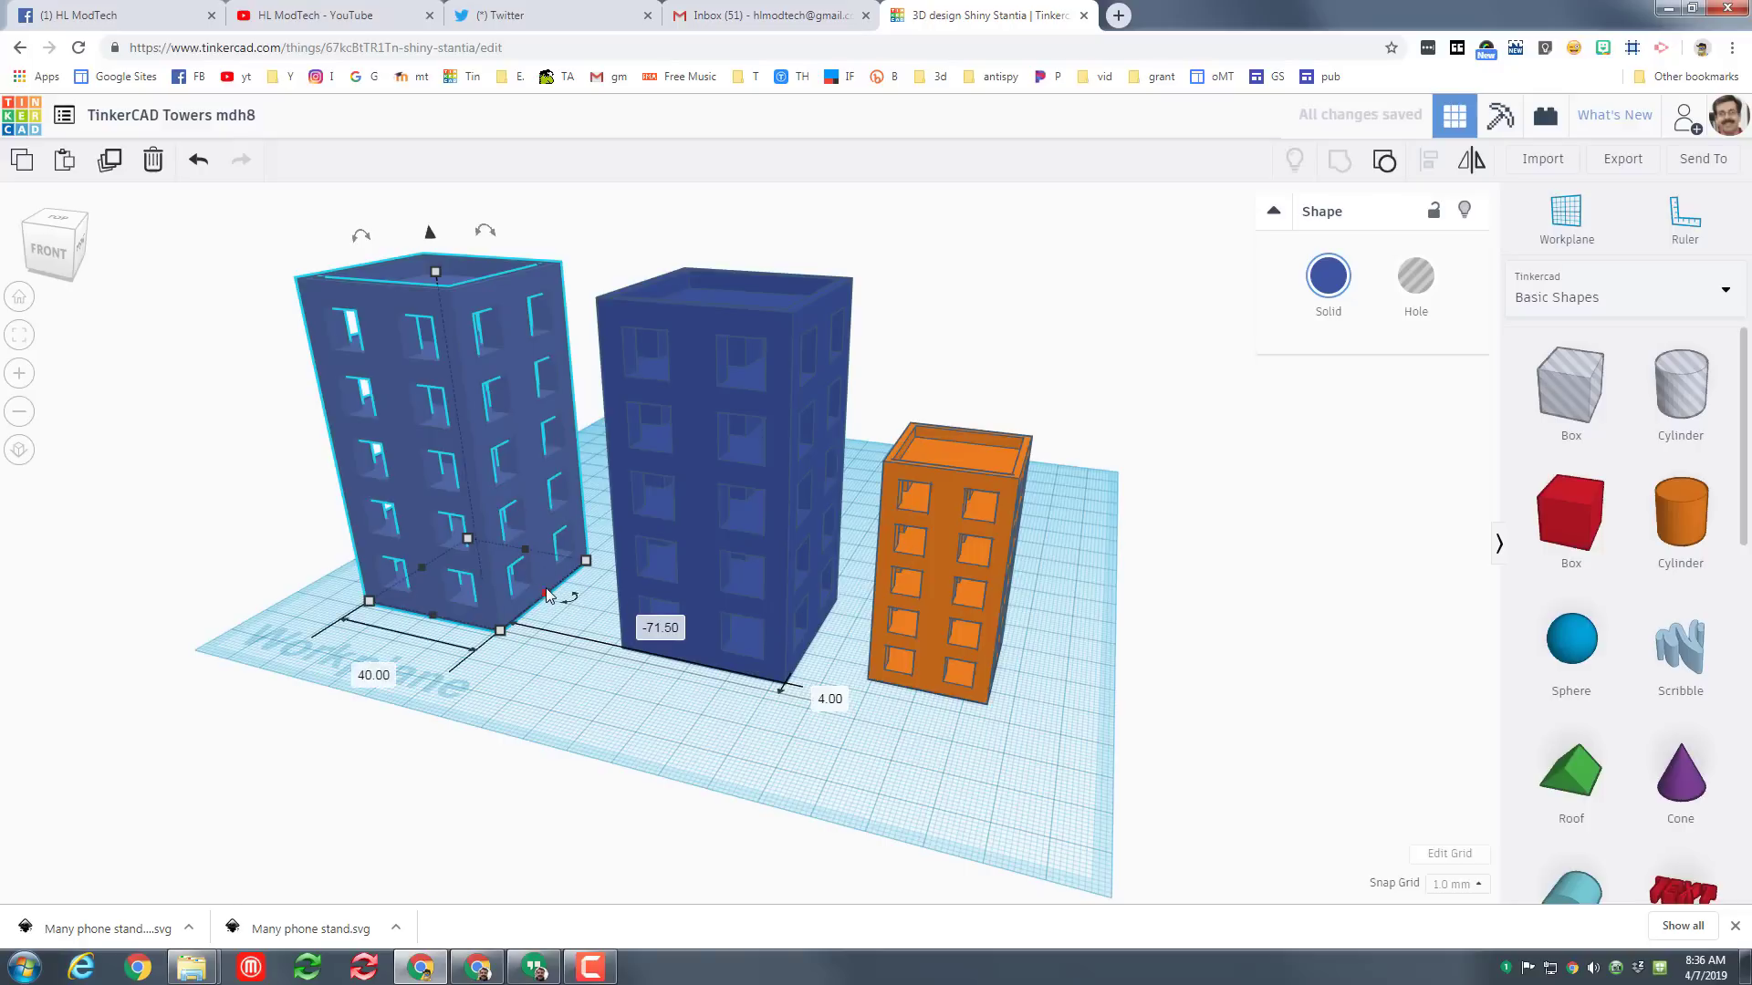
drag(546, 595, 615, 597)
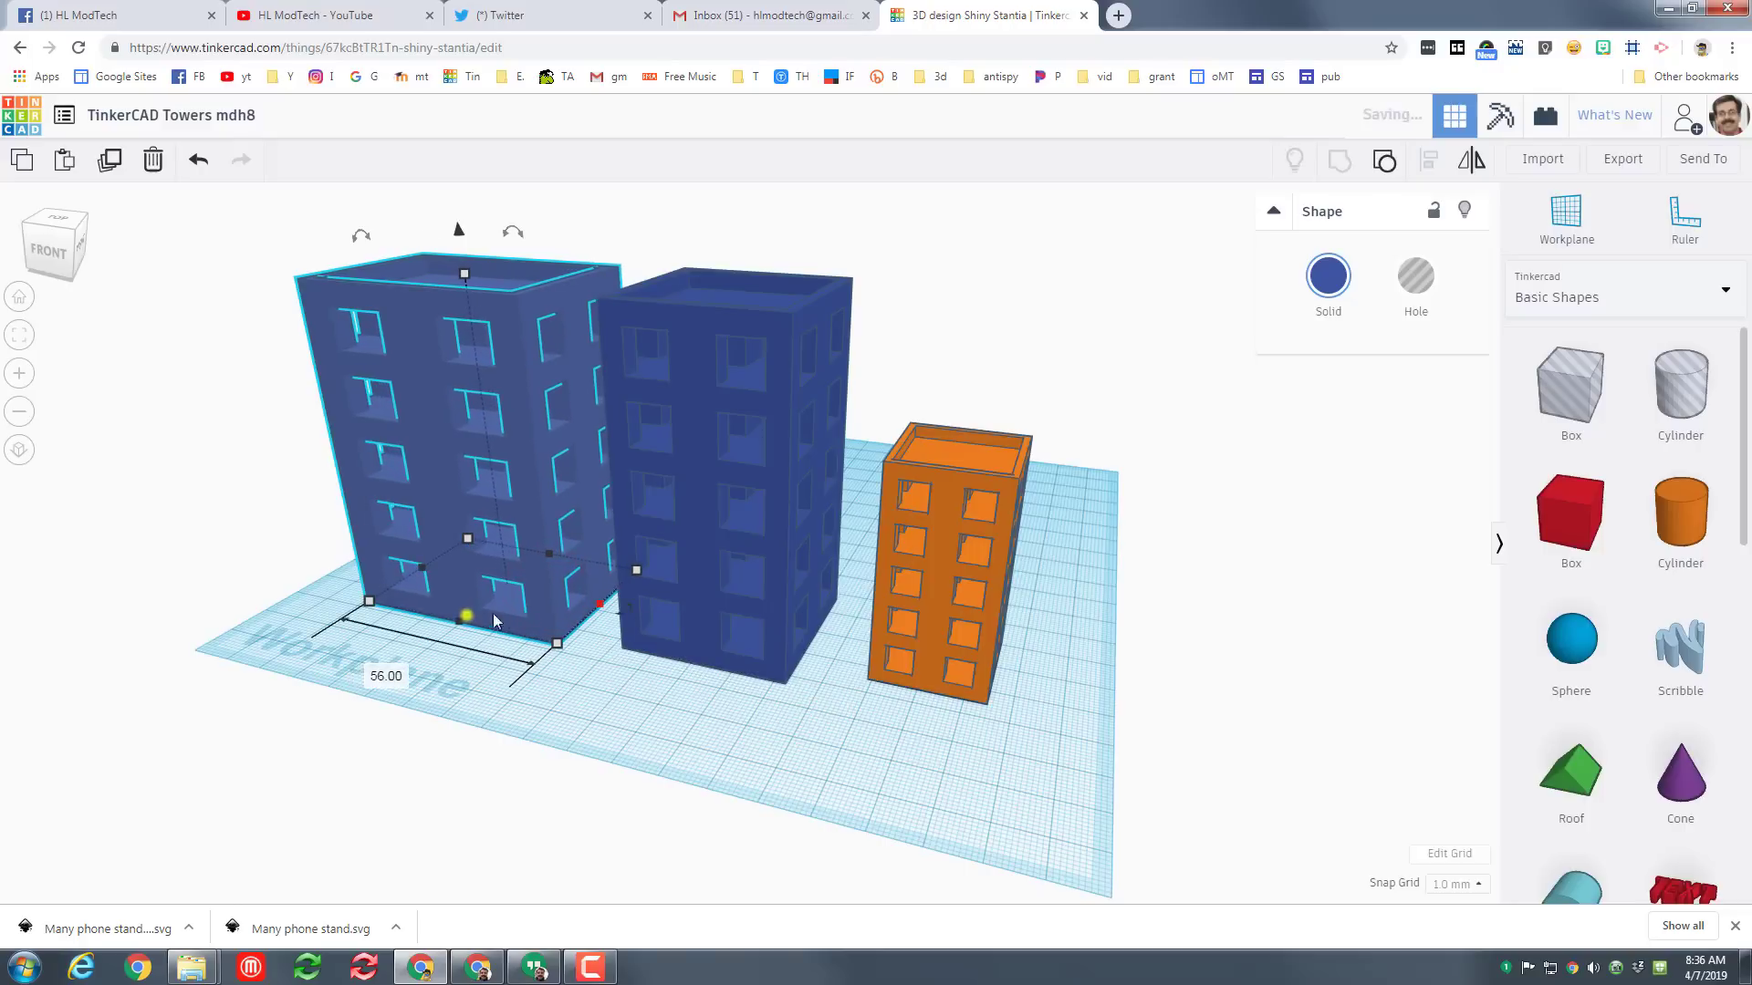
mouse_move(467, 614)
right_down()
mouse_move(616, 593)
mouse_move(455, 605)
right_up()
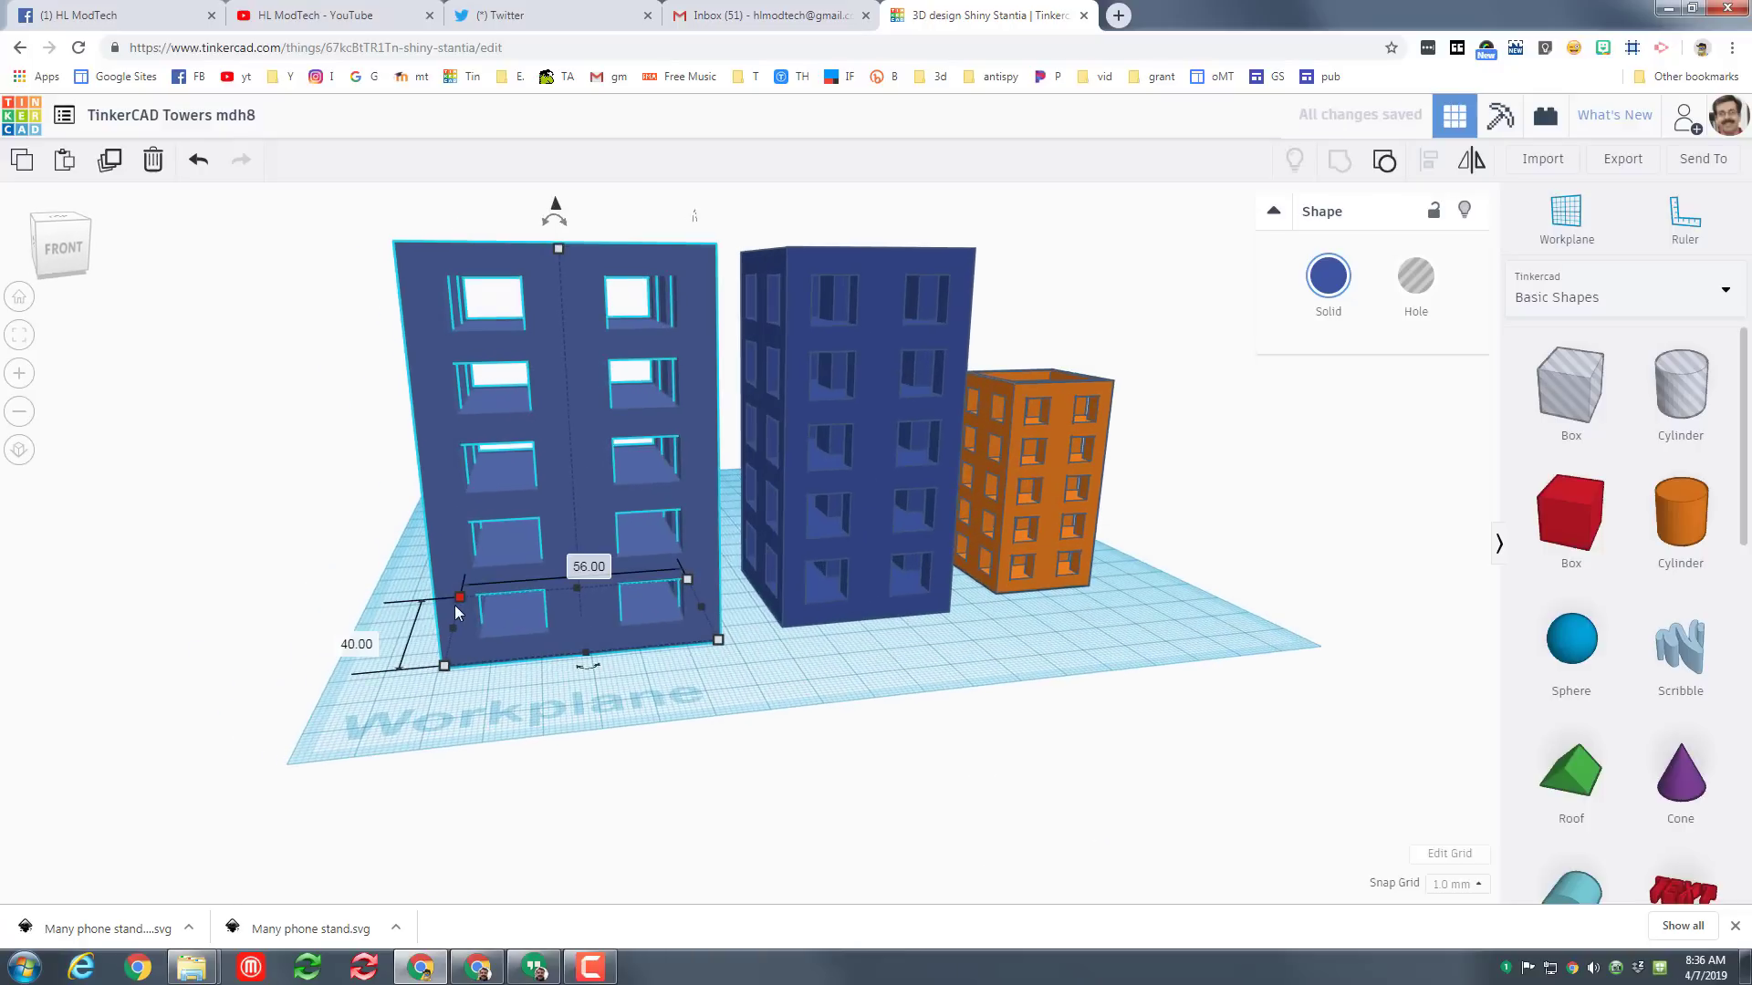
drag(451, 630, 390, 632)
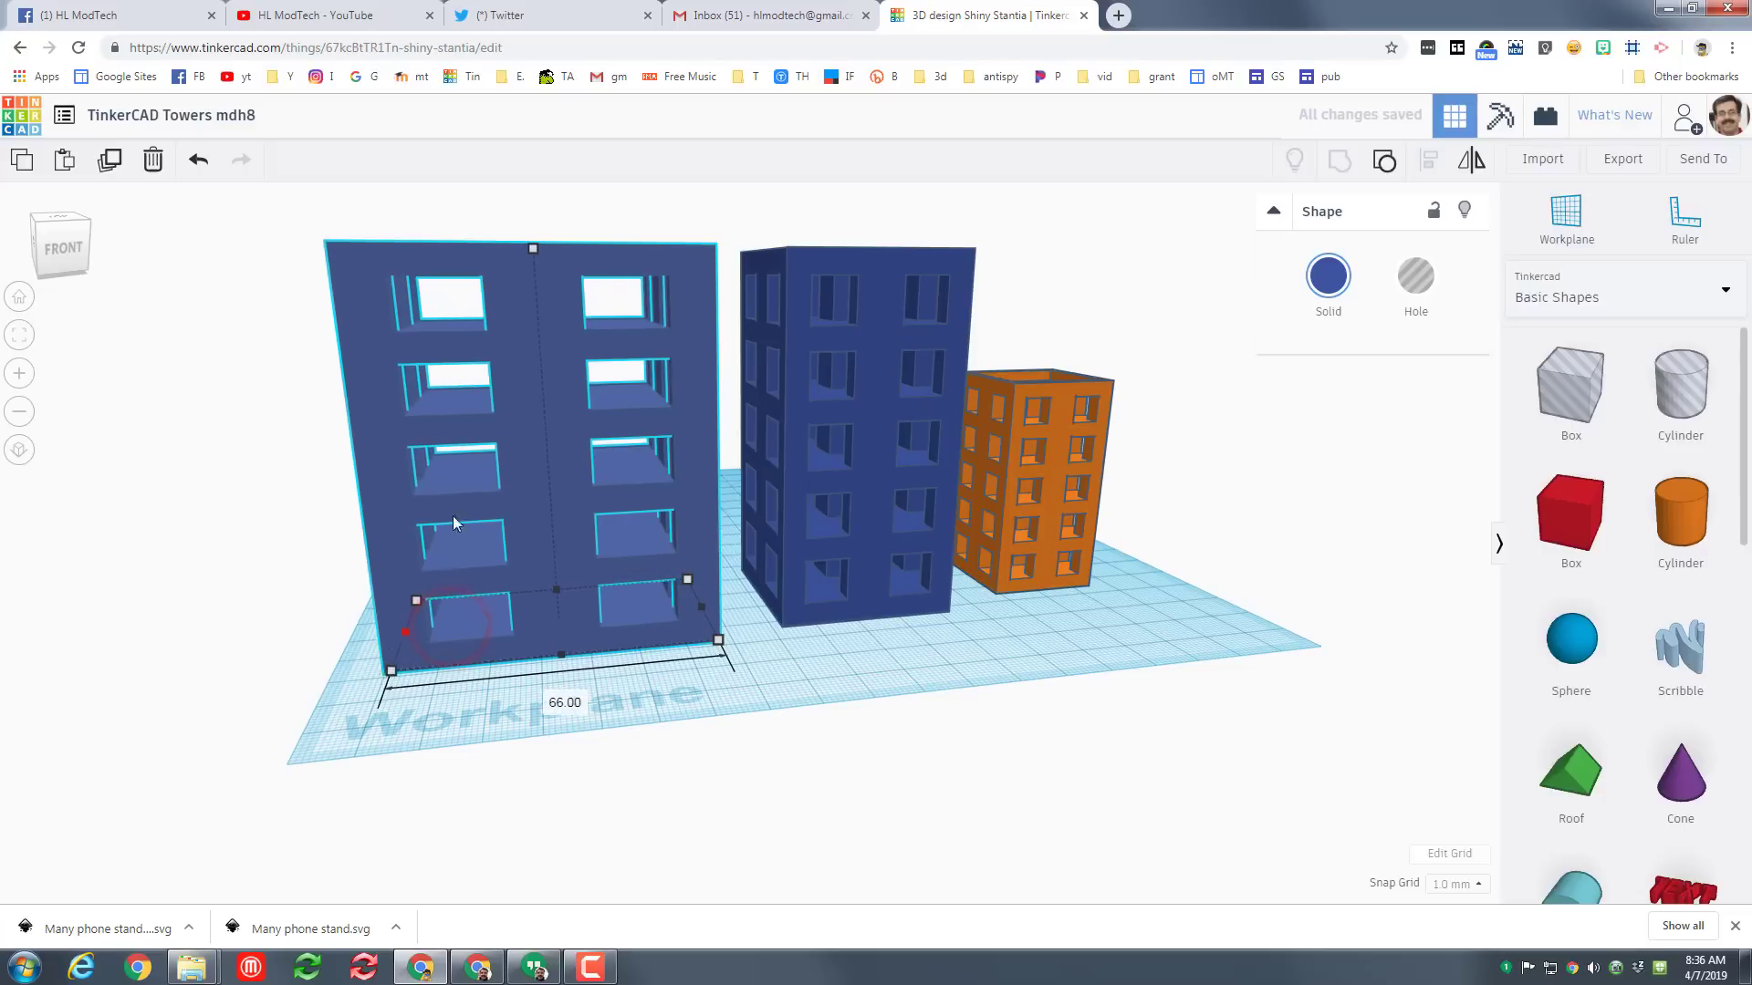
drag(525, 255, 520, 402)
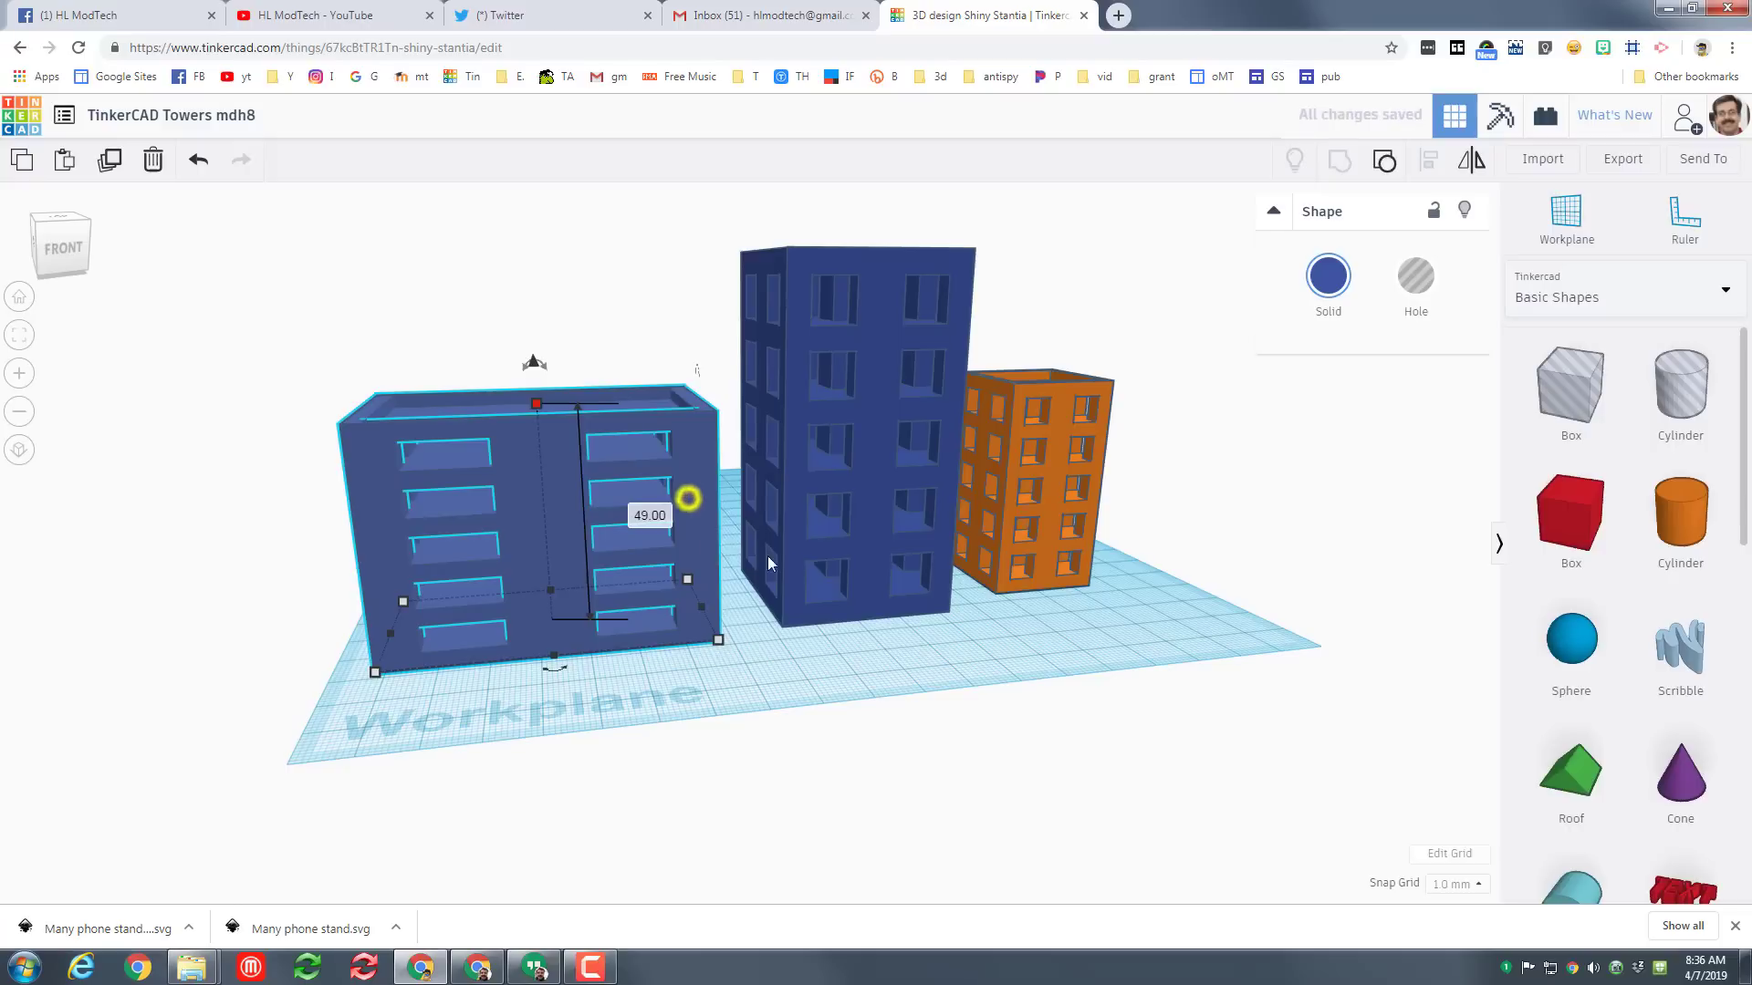
Colour the wide third building green.
right_drag(684, 496, 1241, 499)
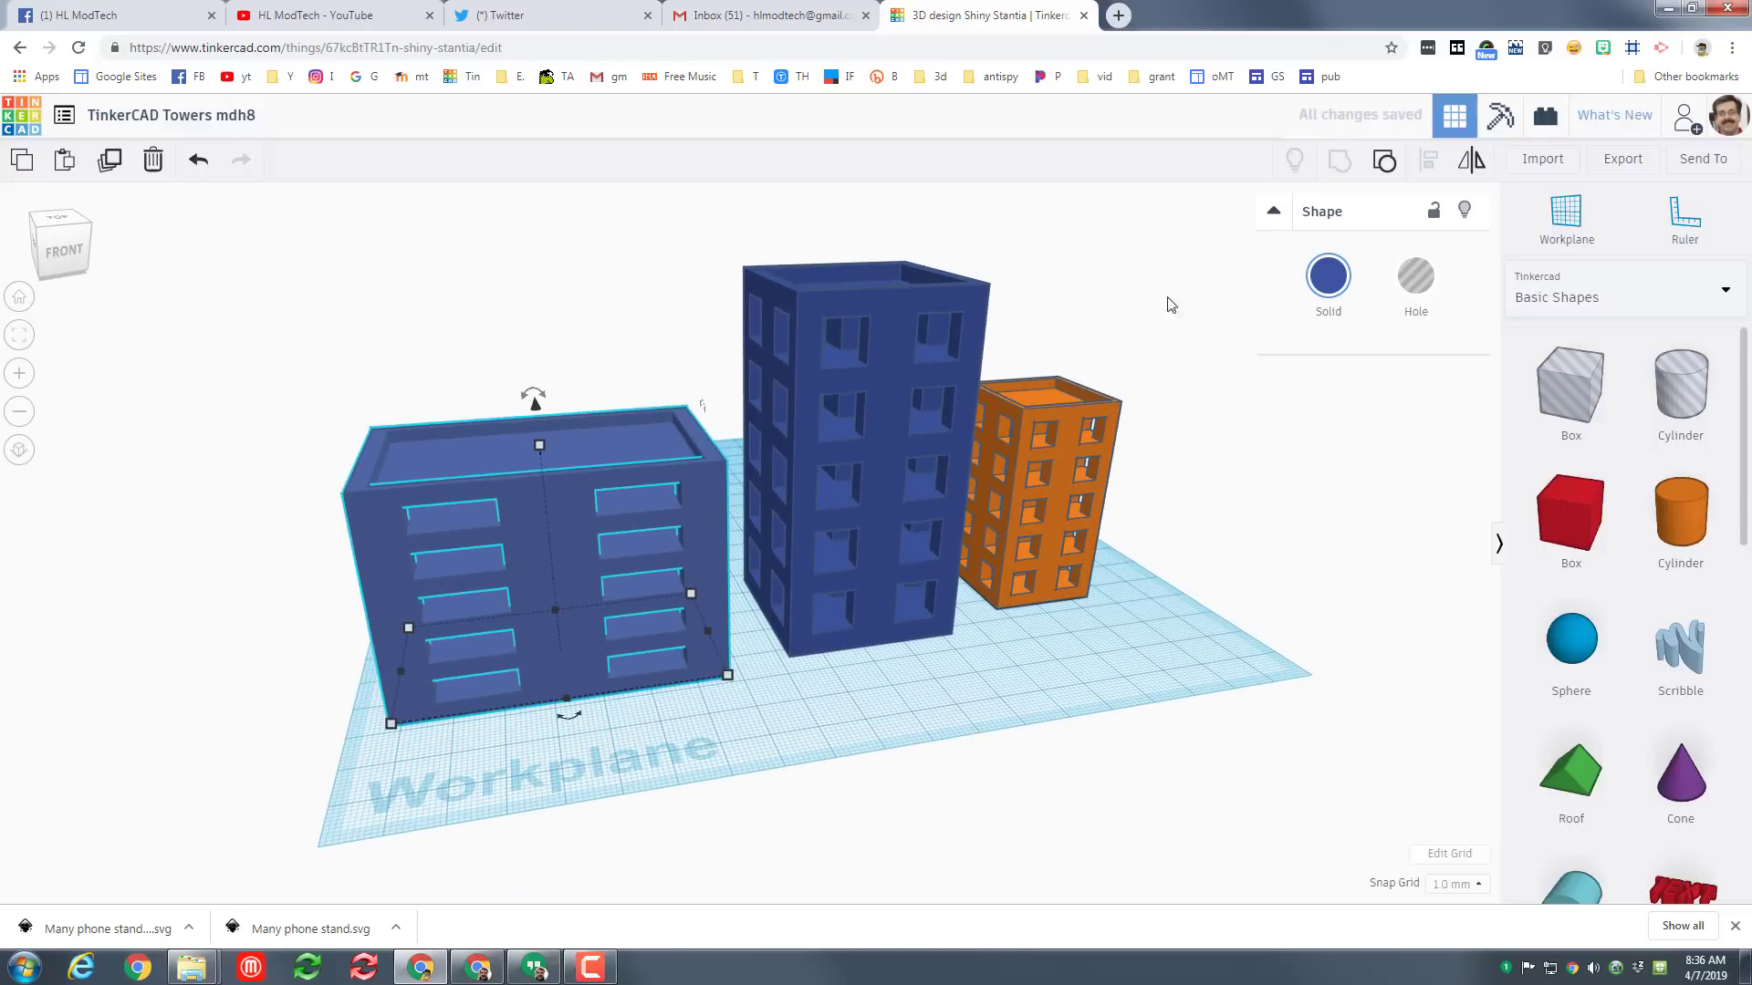
click(1327, 331)
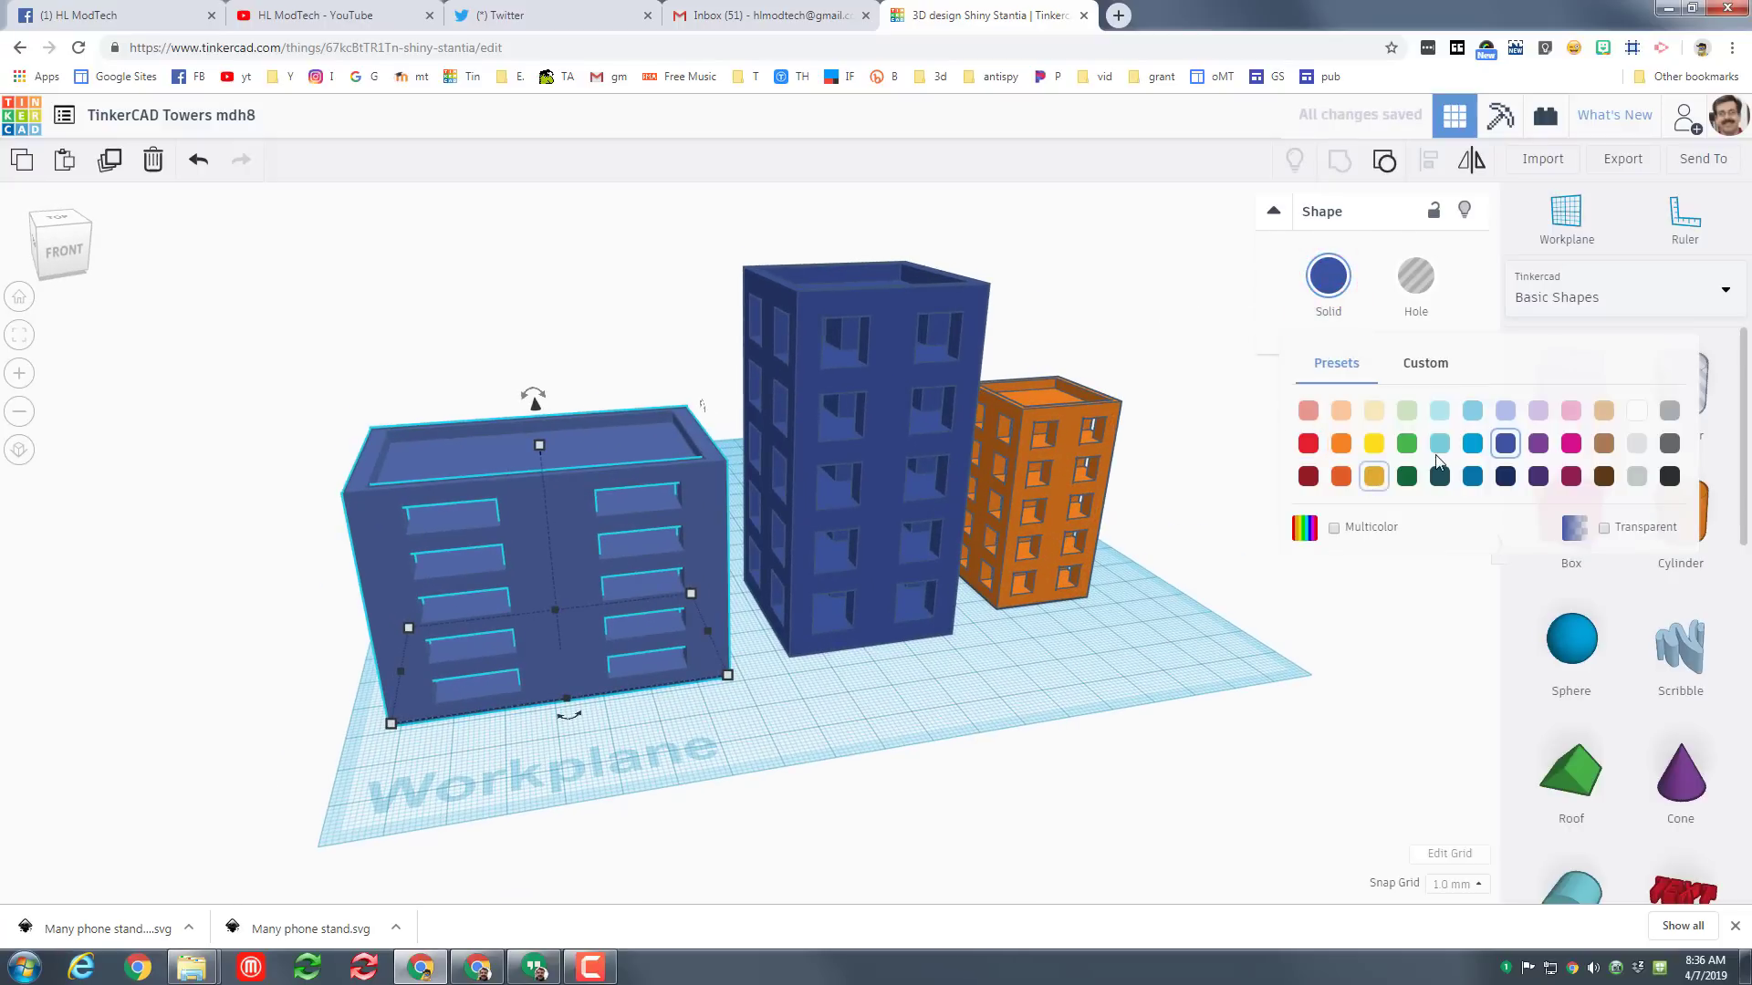
click(1407, 444)
right_drag(884, 604, 711, 327)
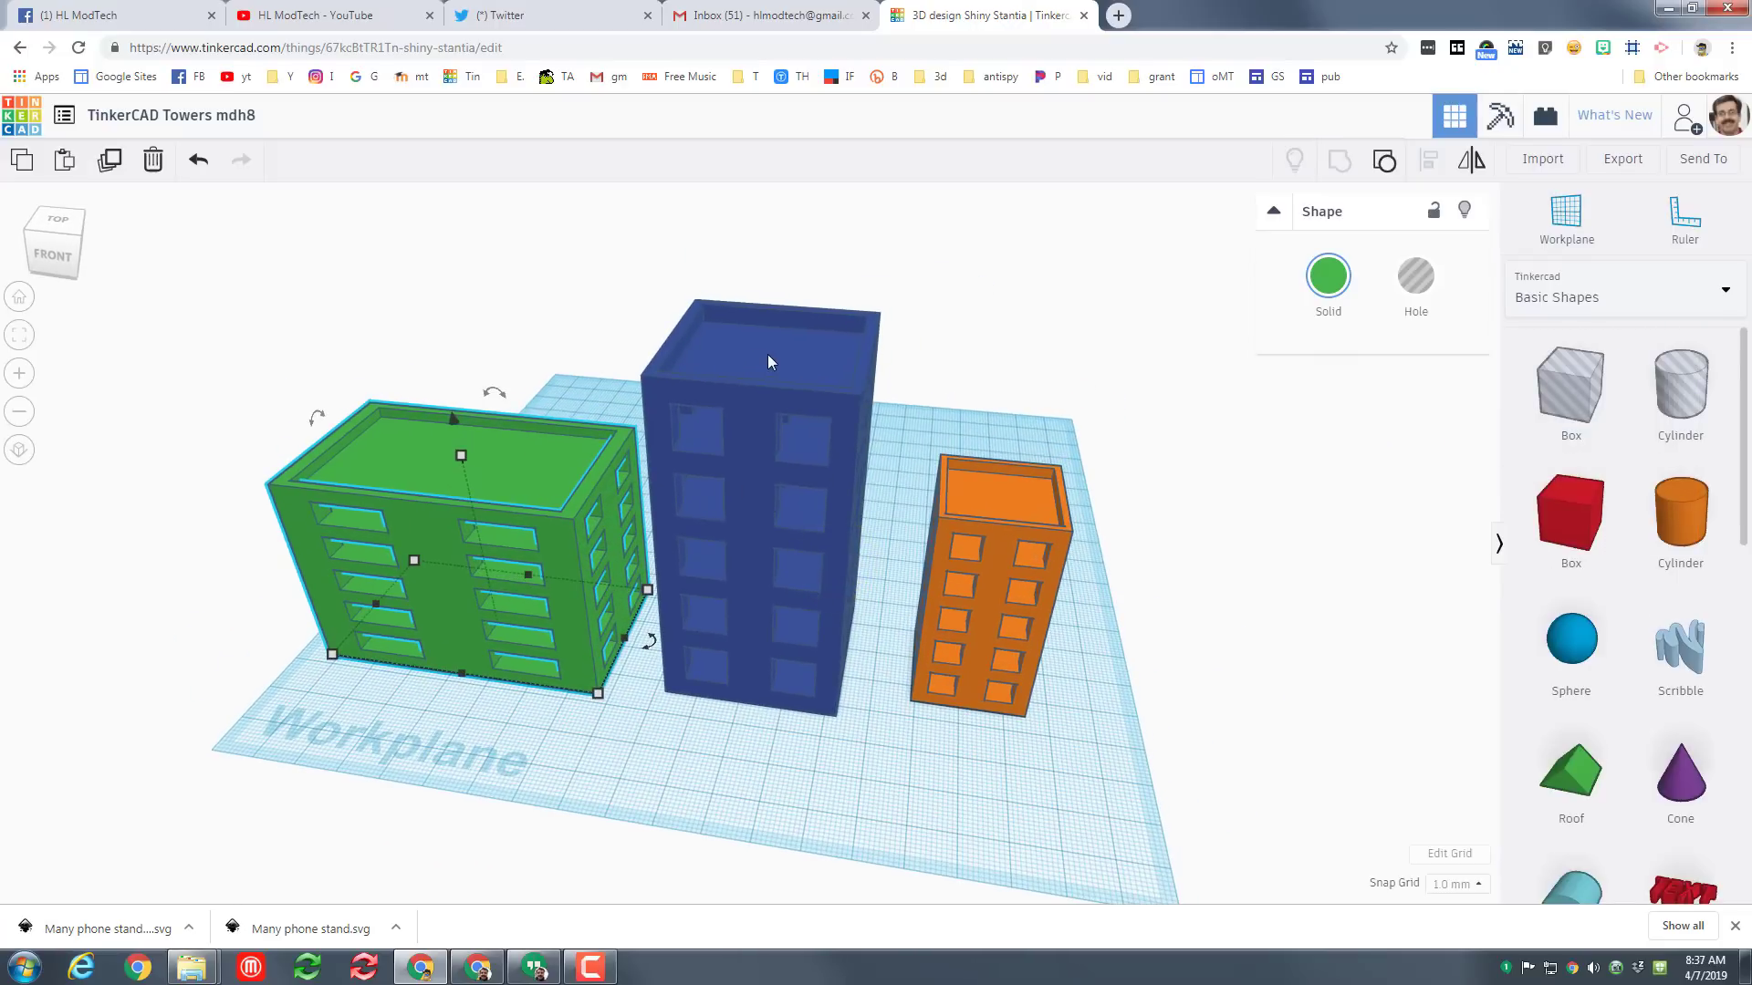
Set a workplane on the blue tower's roof and drop an AstroBot from the Characters library onto it.
click(1572, 228)
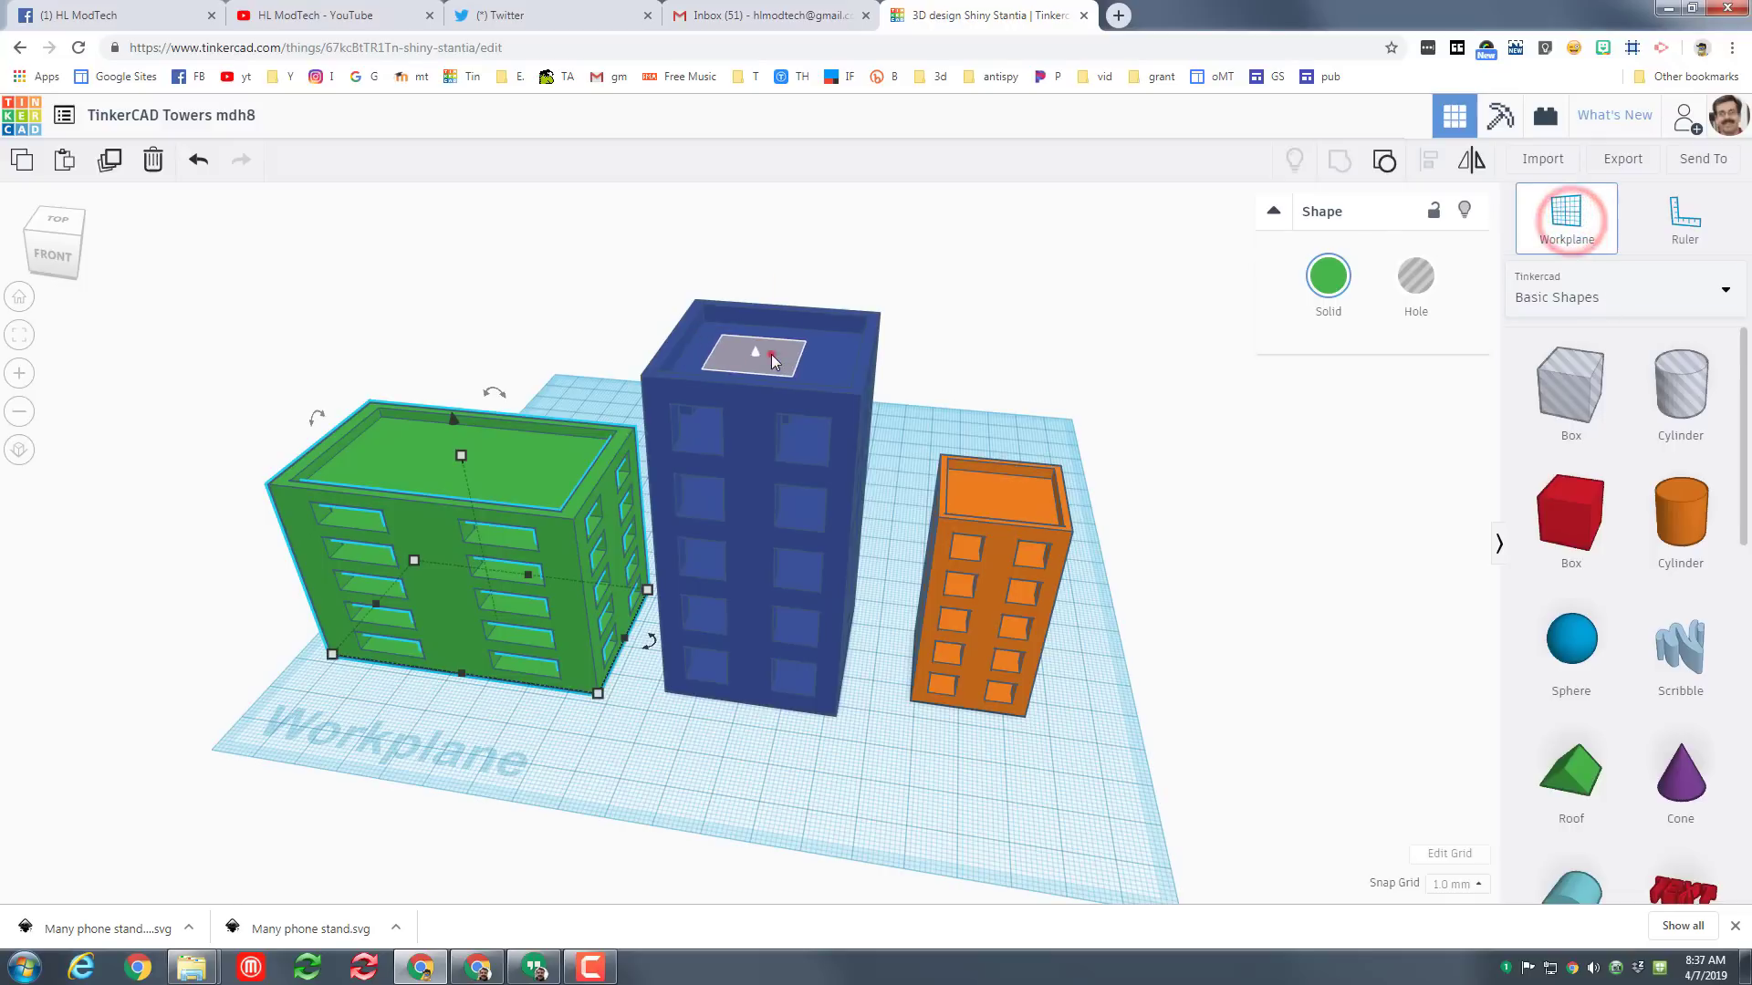
click(770, 354)
click(1539, 299)
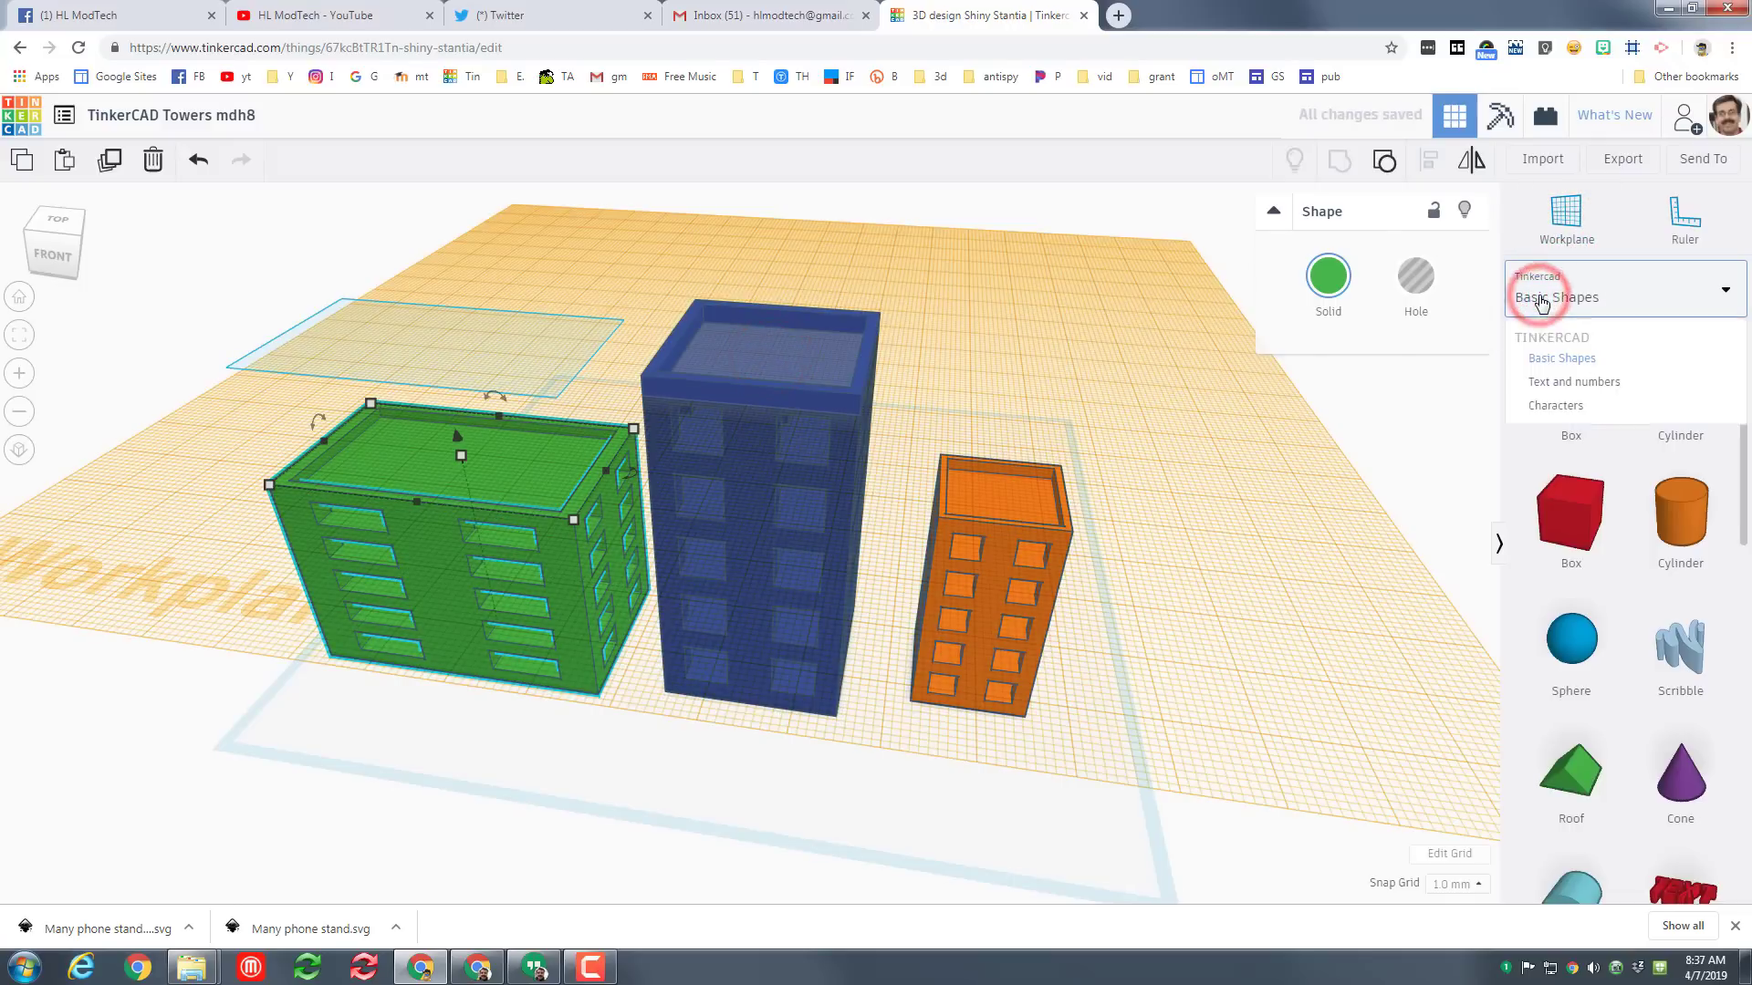
click(1553, 410)
scroll(1587, 511, down, 3)
scroll(1588, 548, down, 2)
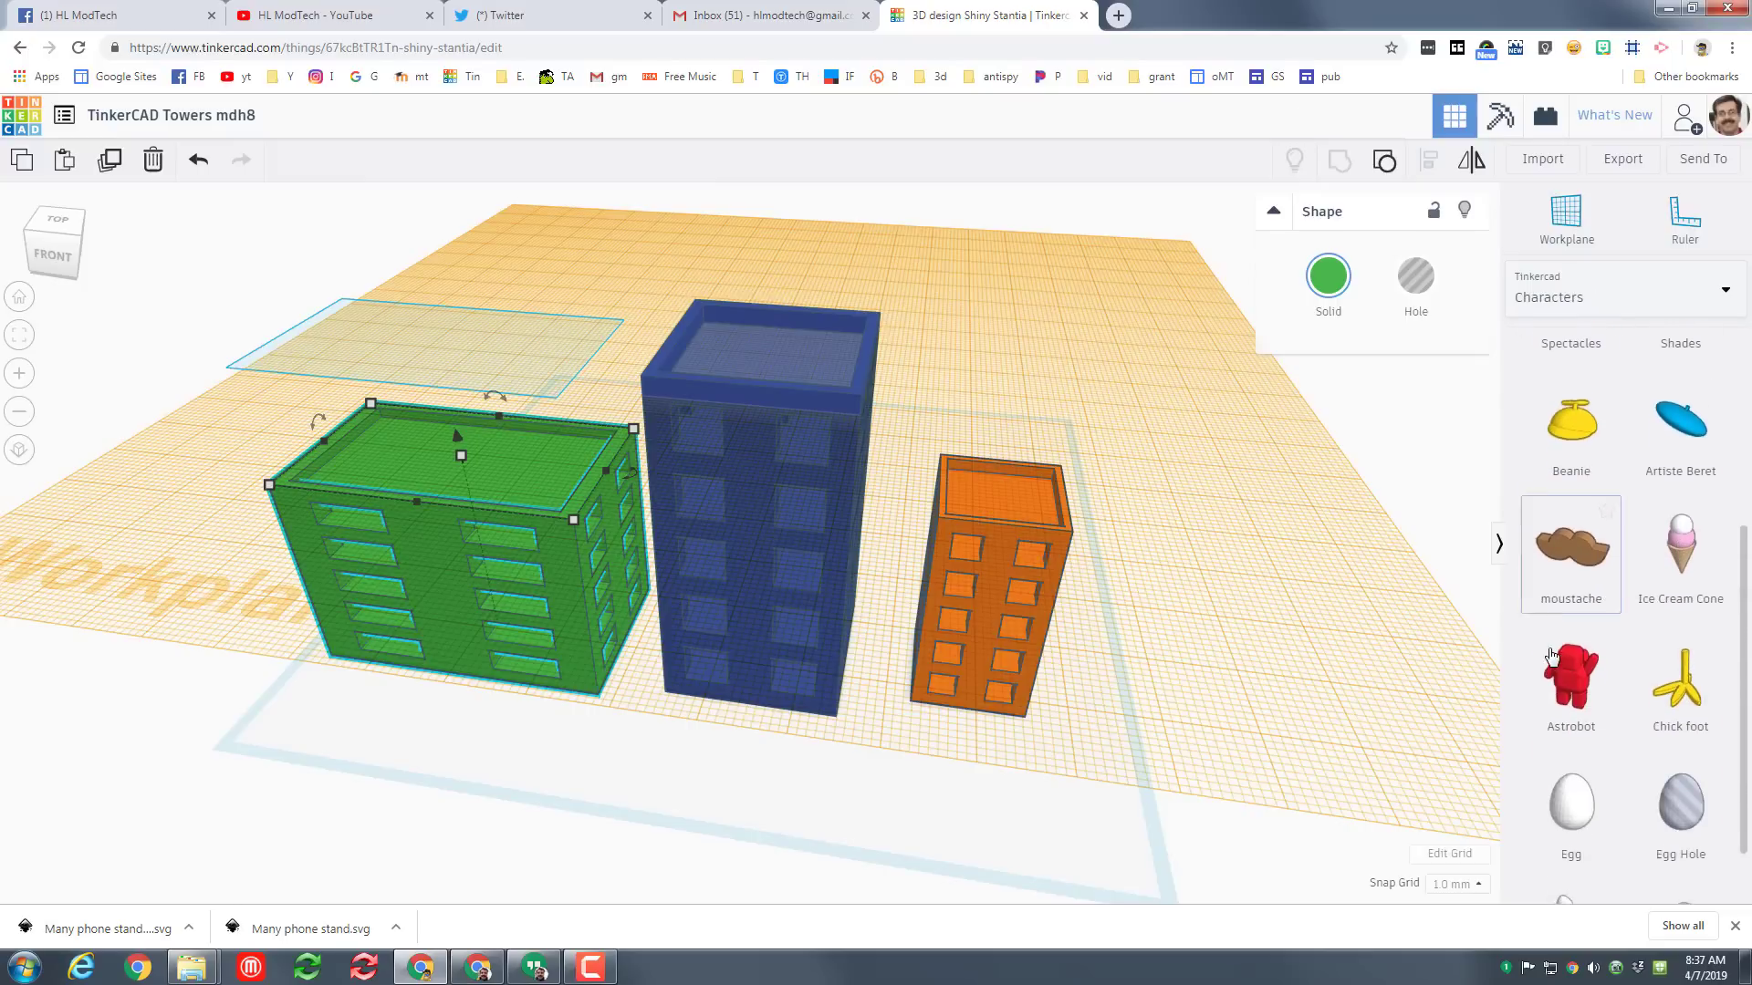
drag(1005, 461, 756, 359)
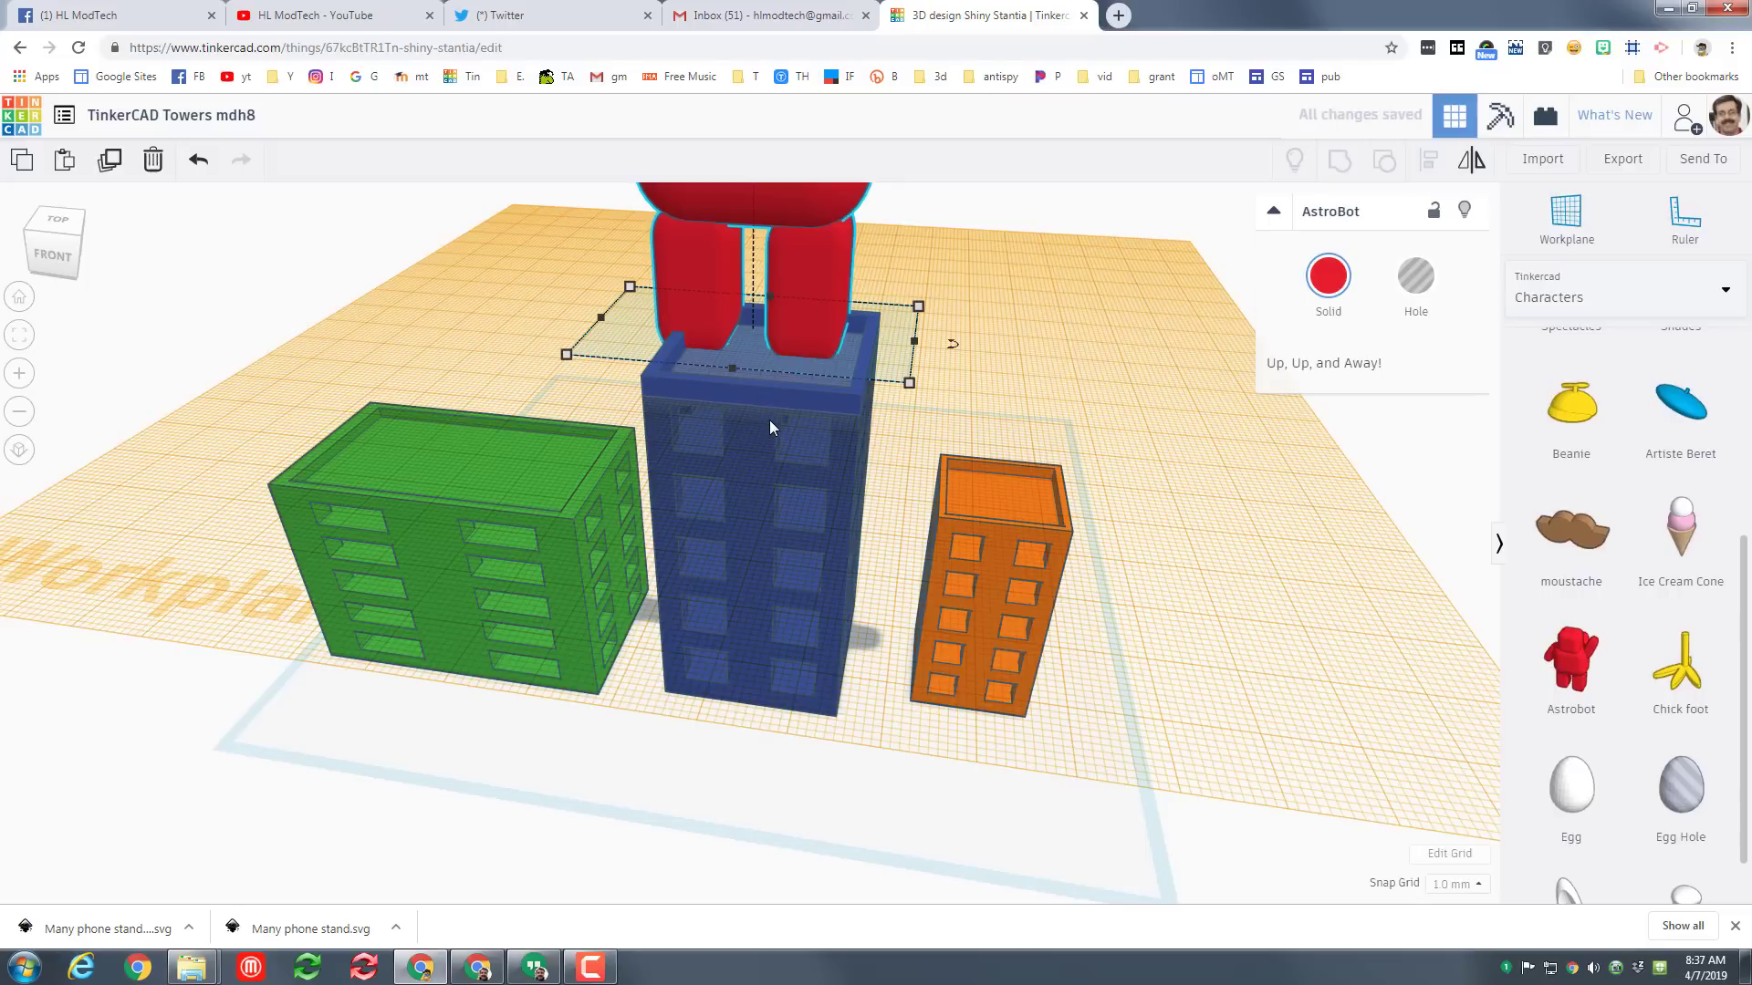
Resize the AstroBot to 15 mm tall.
scroll(769, 420, down, 4)
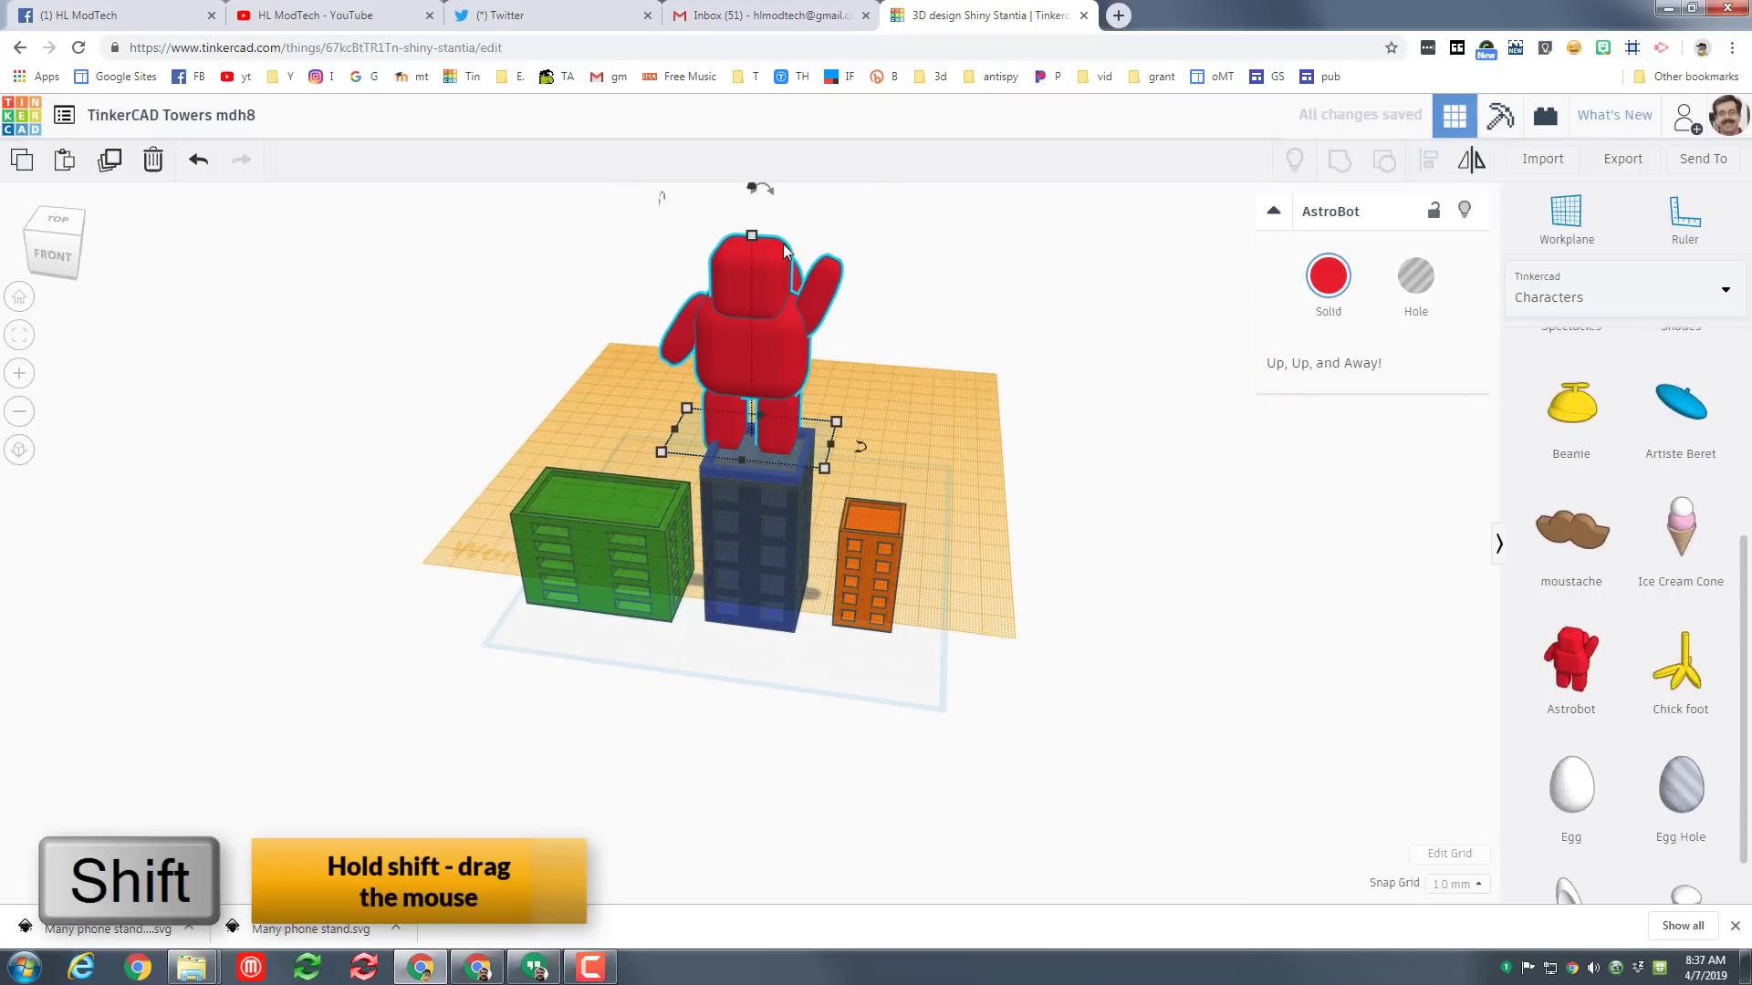
shift+drag(752, 239, 757, 298)
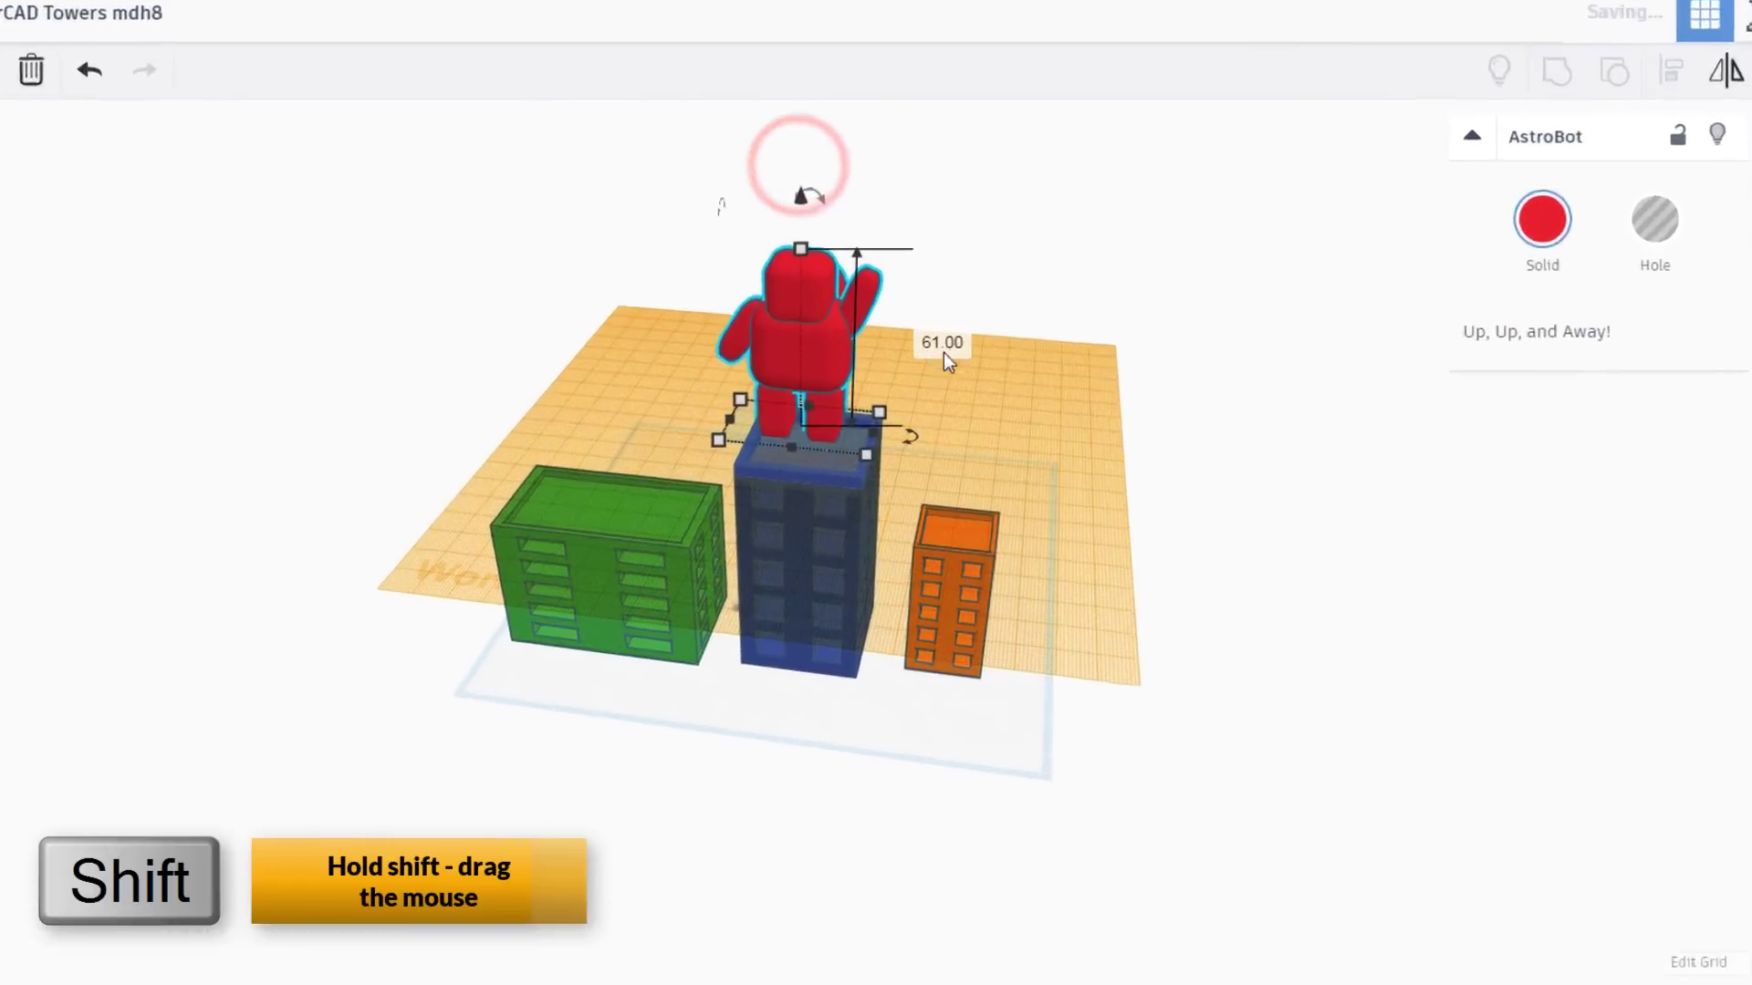
click(866, 374)
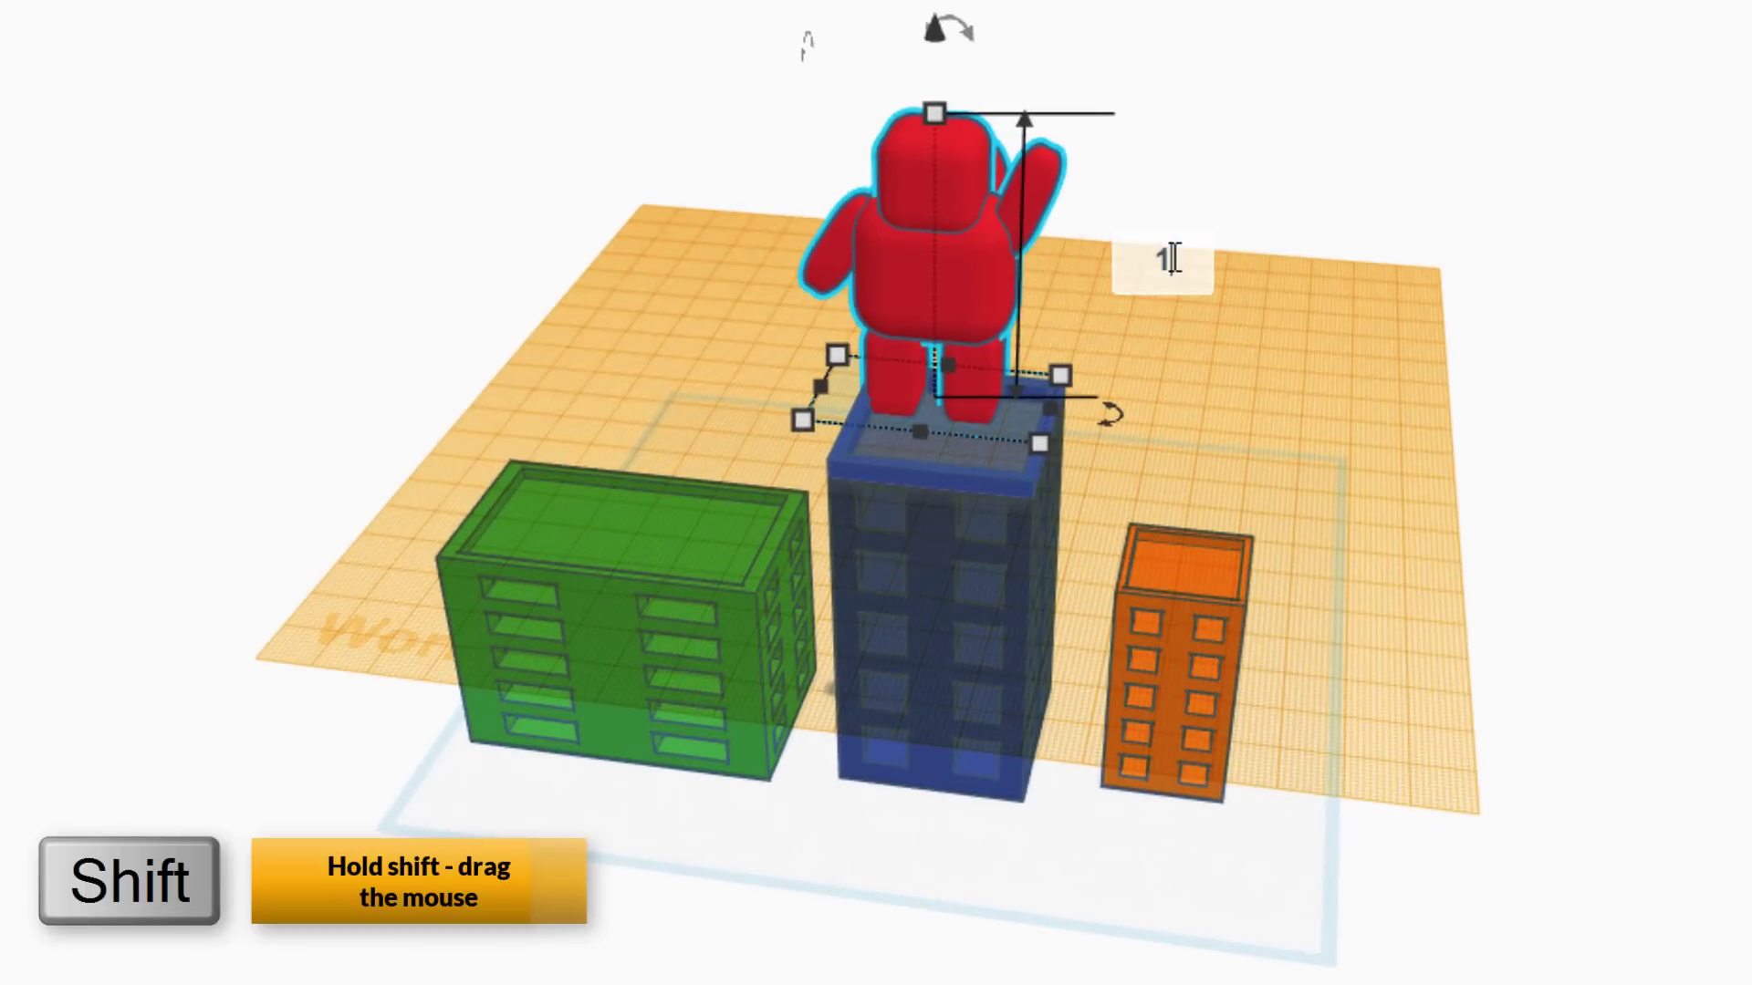
key(Return)
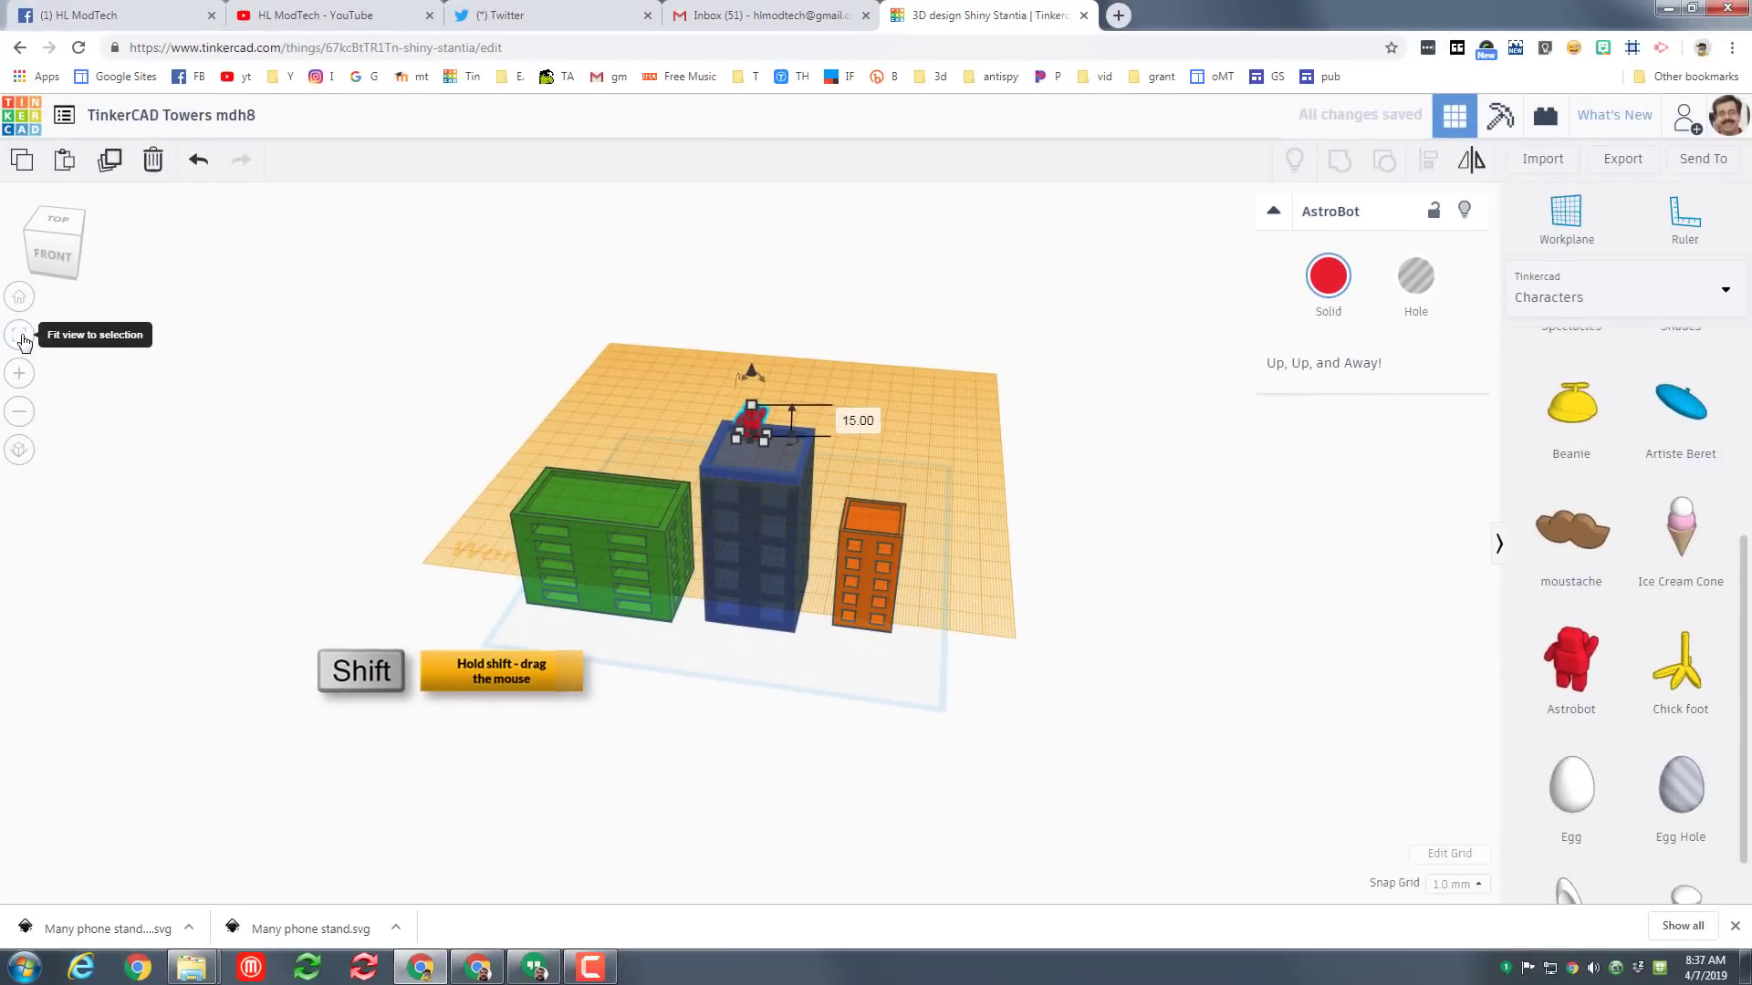
Return to the home view of all three towers and reset the workplane to the default grid.
click(21, 336)
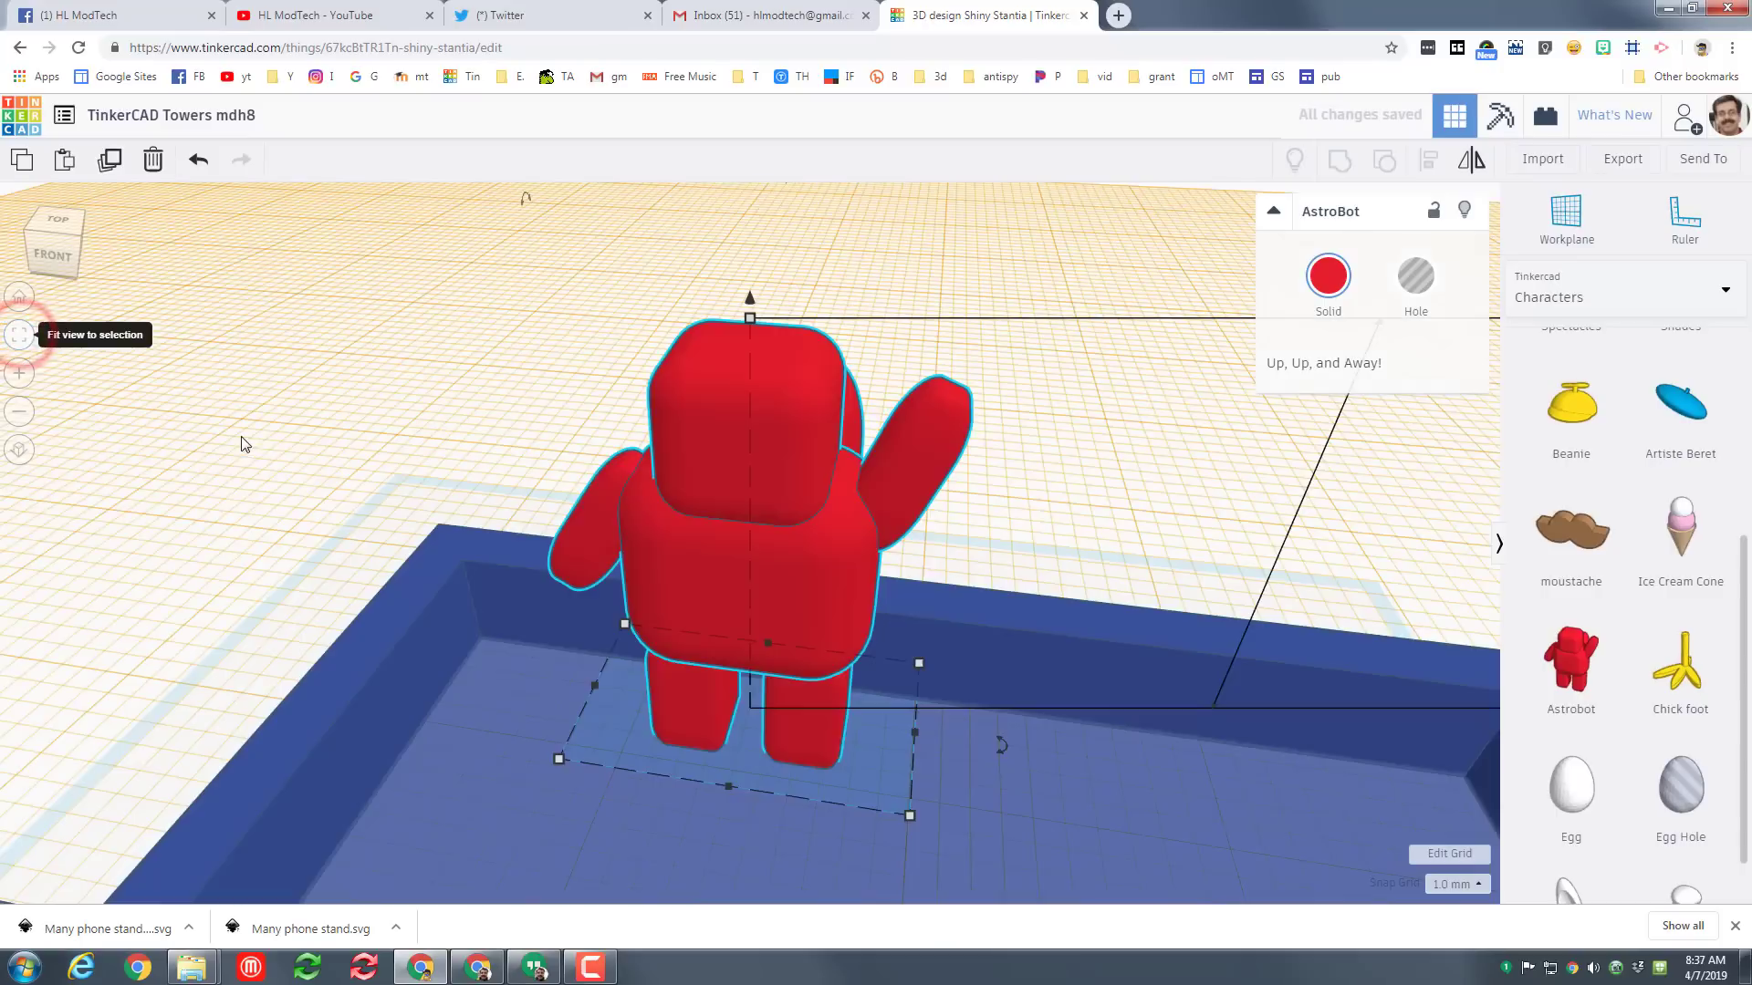
scroll(715, 605, up, 4)
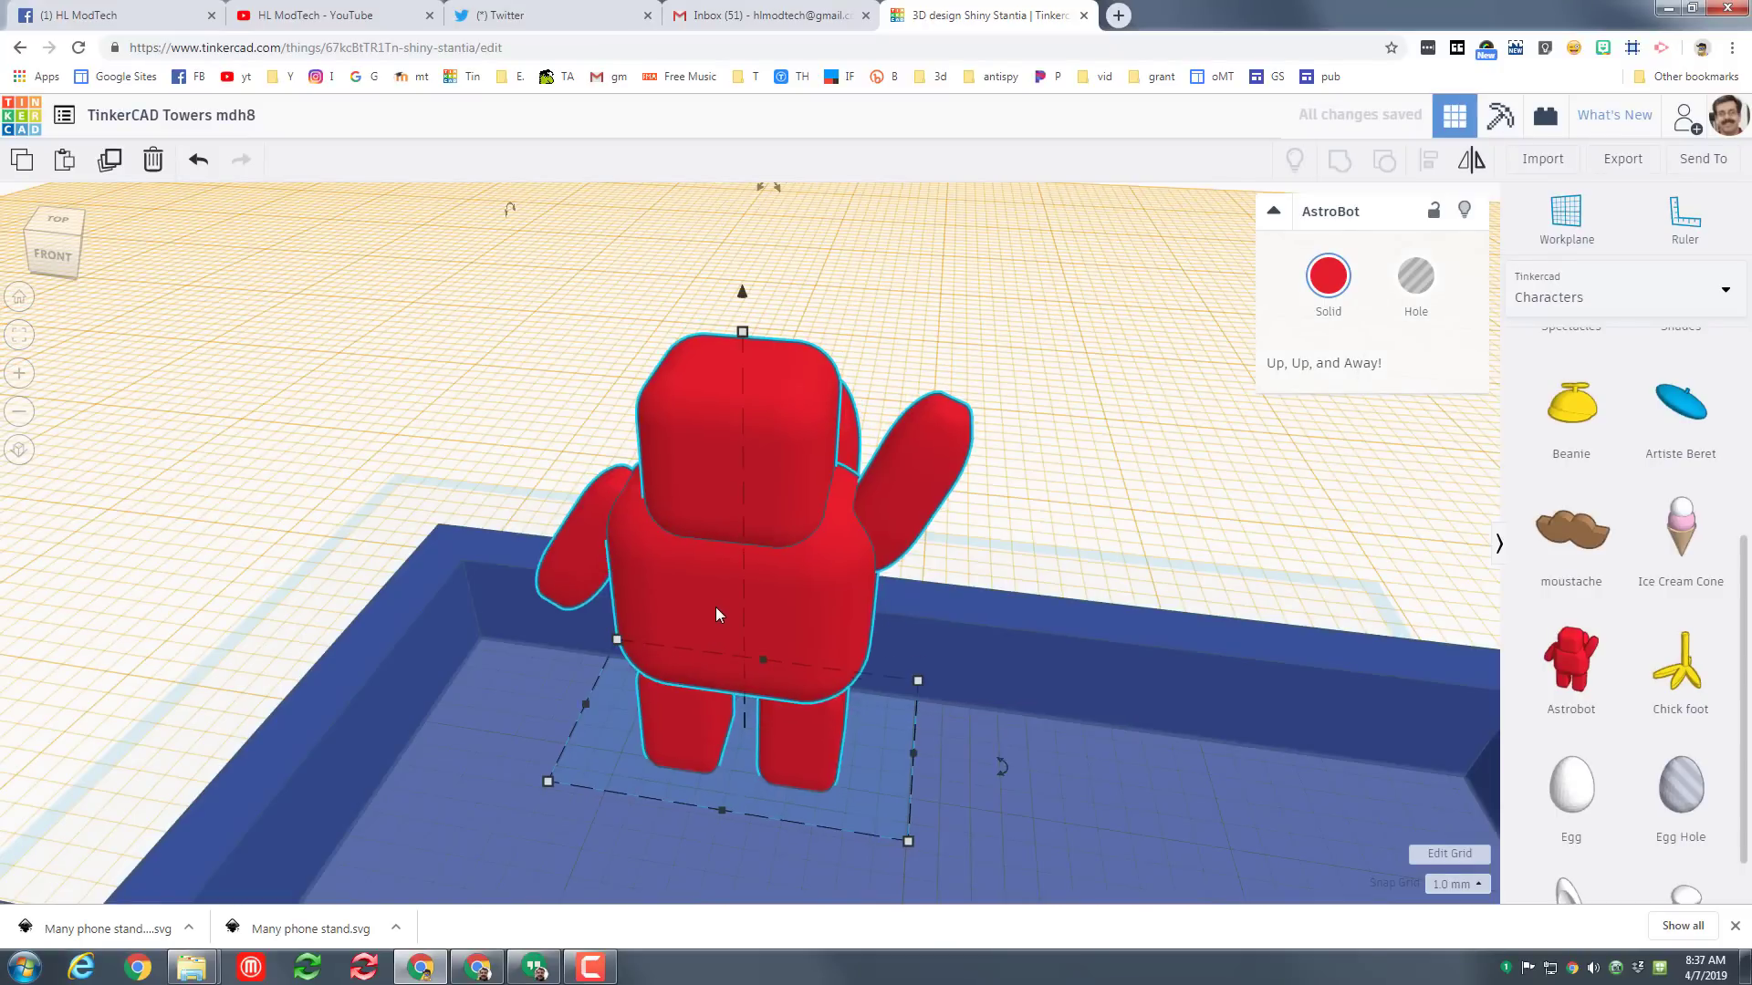
click(19, 296)
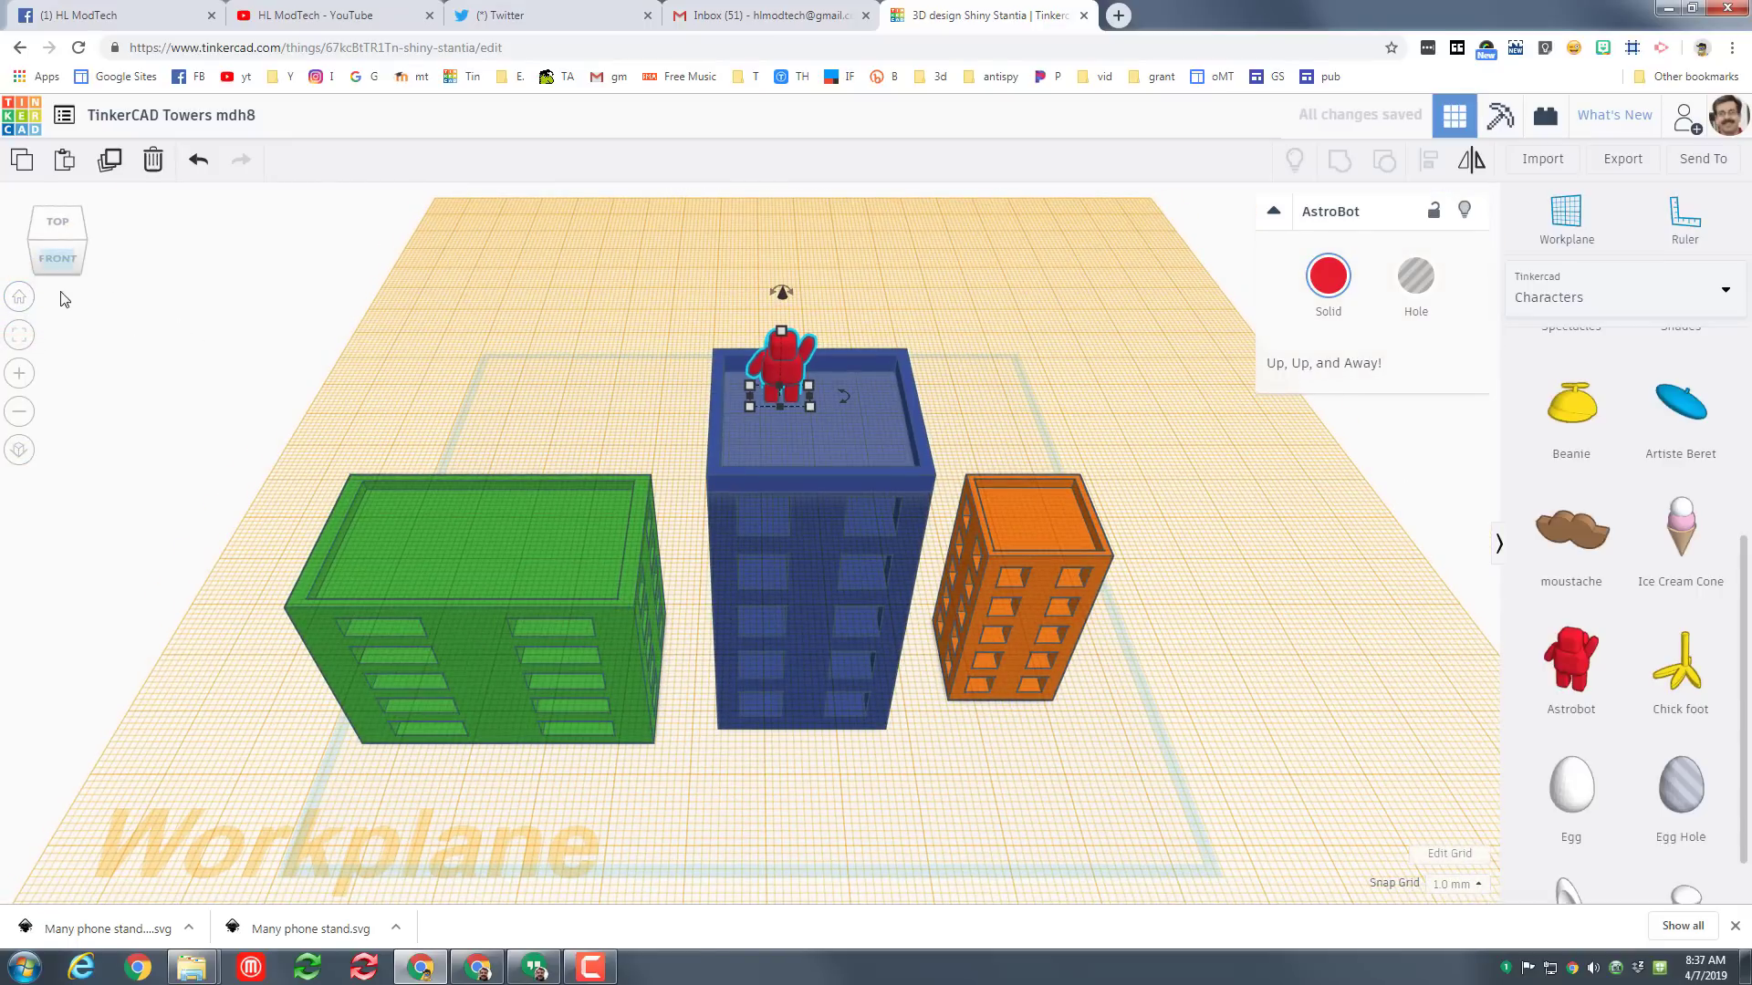
click(1565, 217)
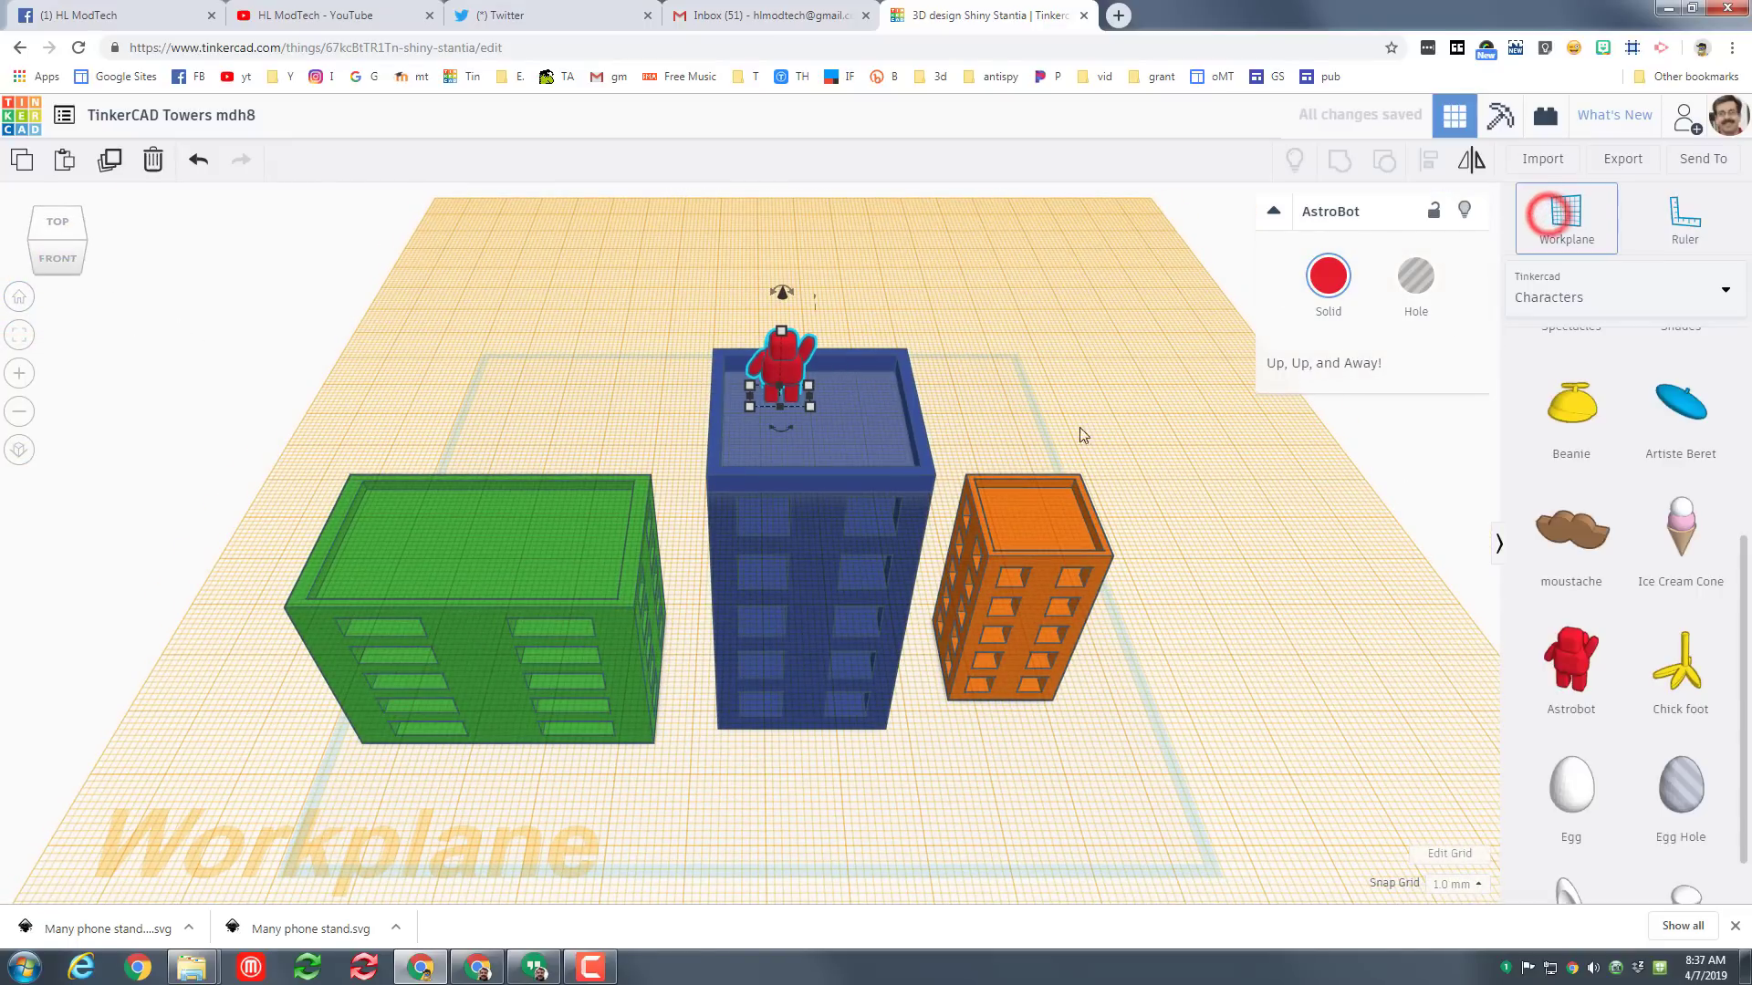
click(1033, 418)
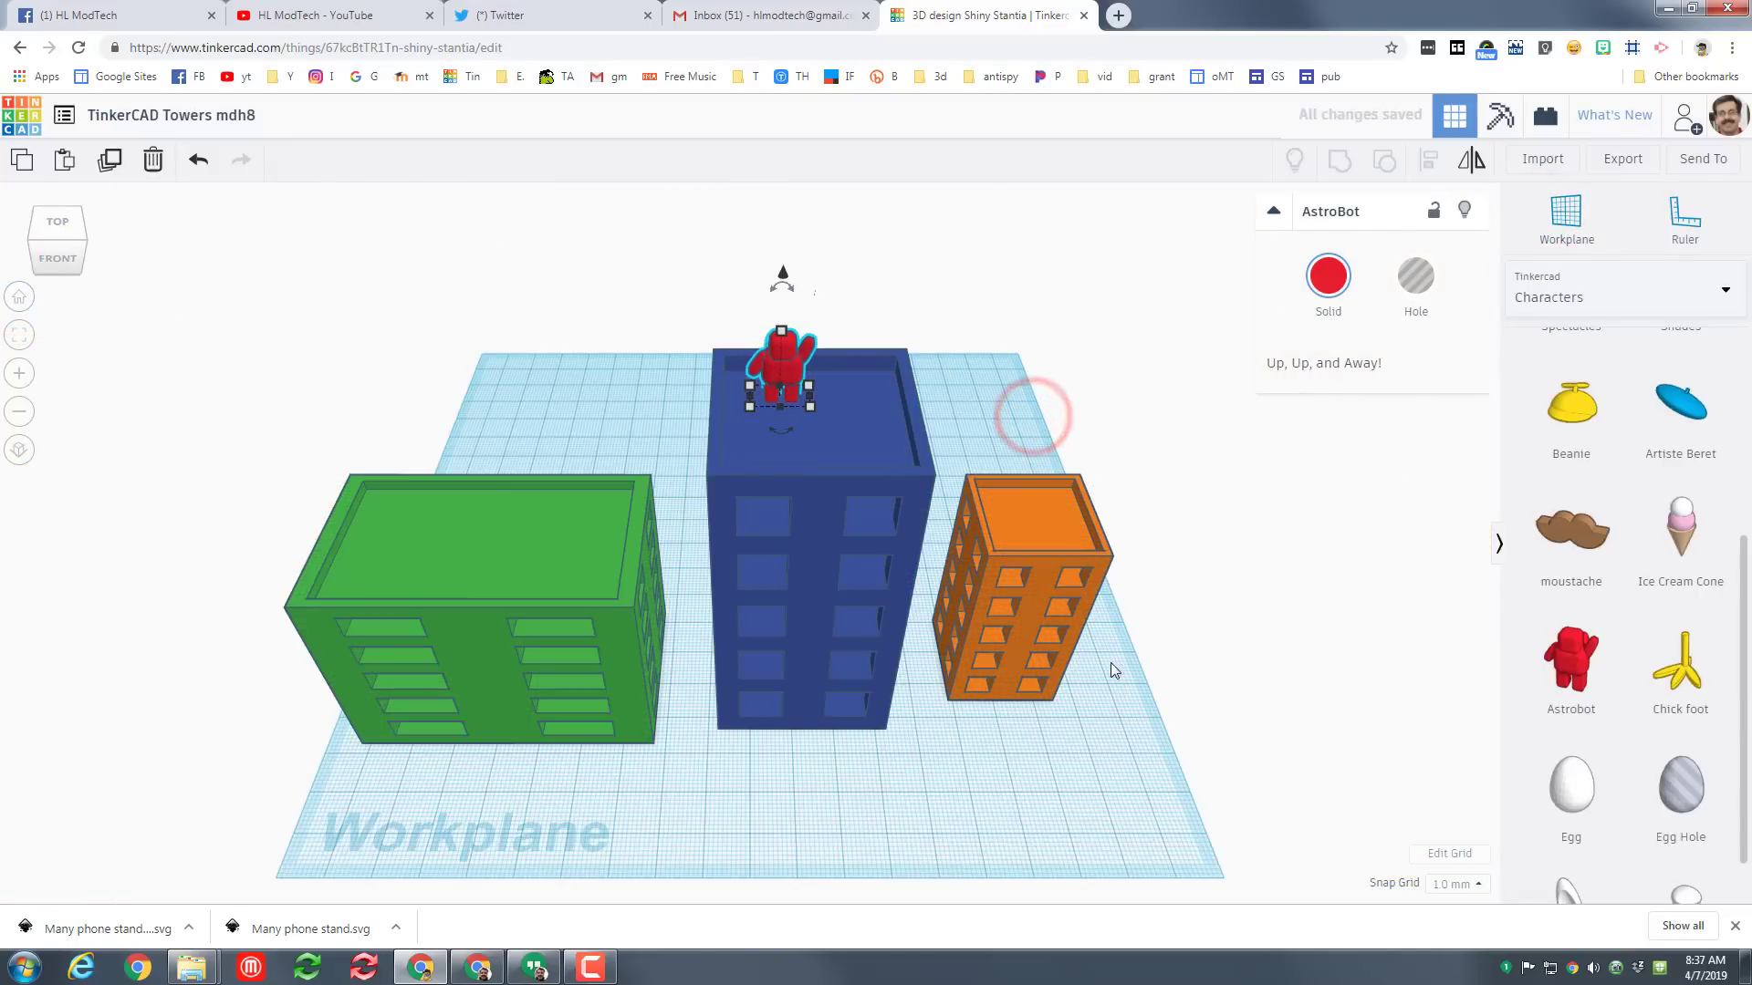
right_drag(1075, 703, 639, 693)
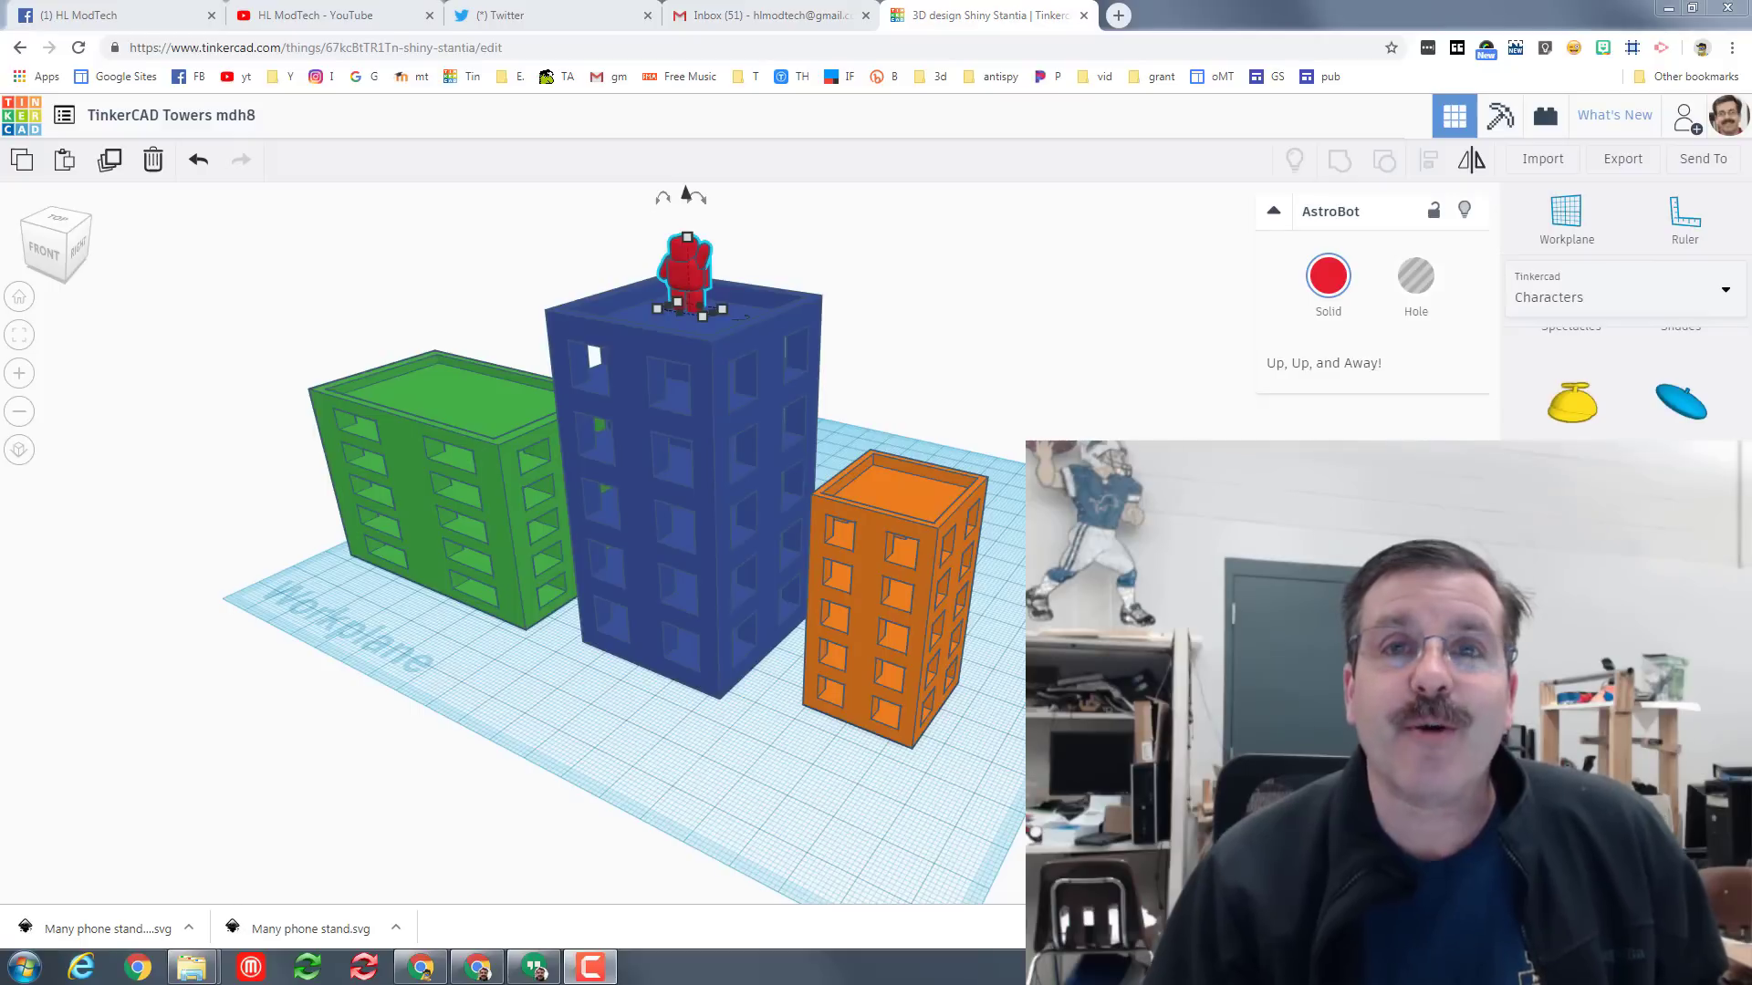
right_drag(14, 889, 148, 895)
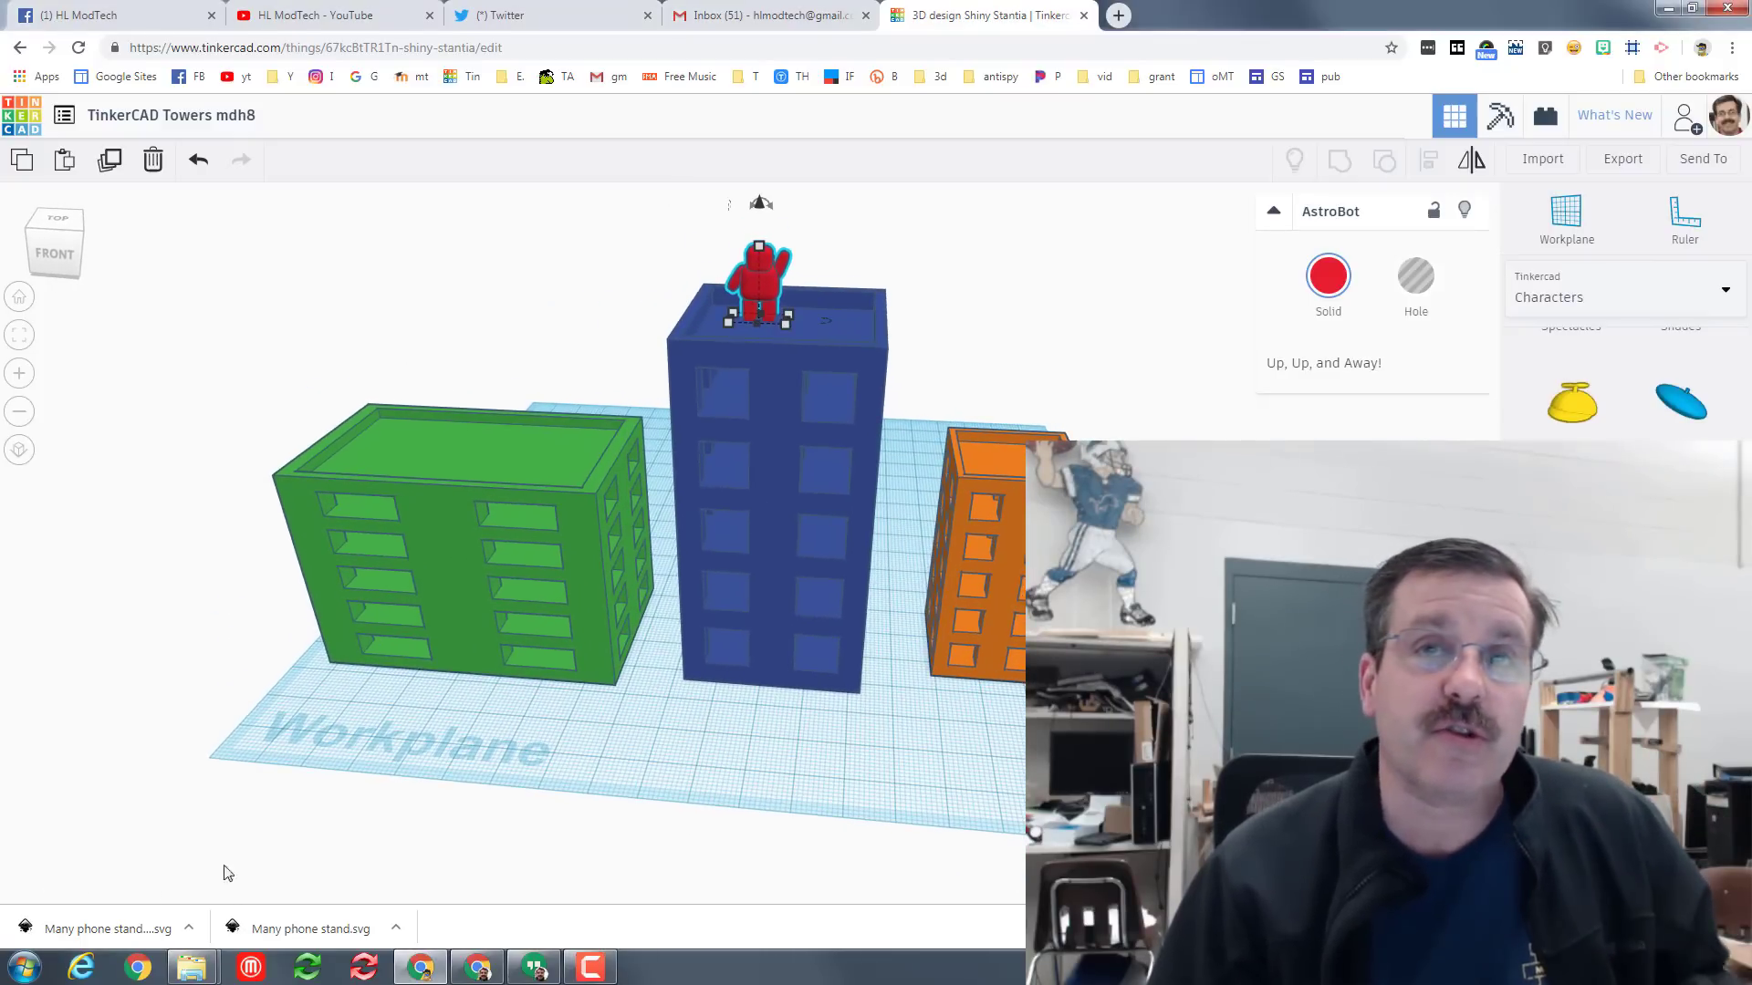
right_drag(665, 771, 599, 768)
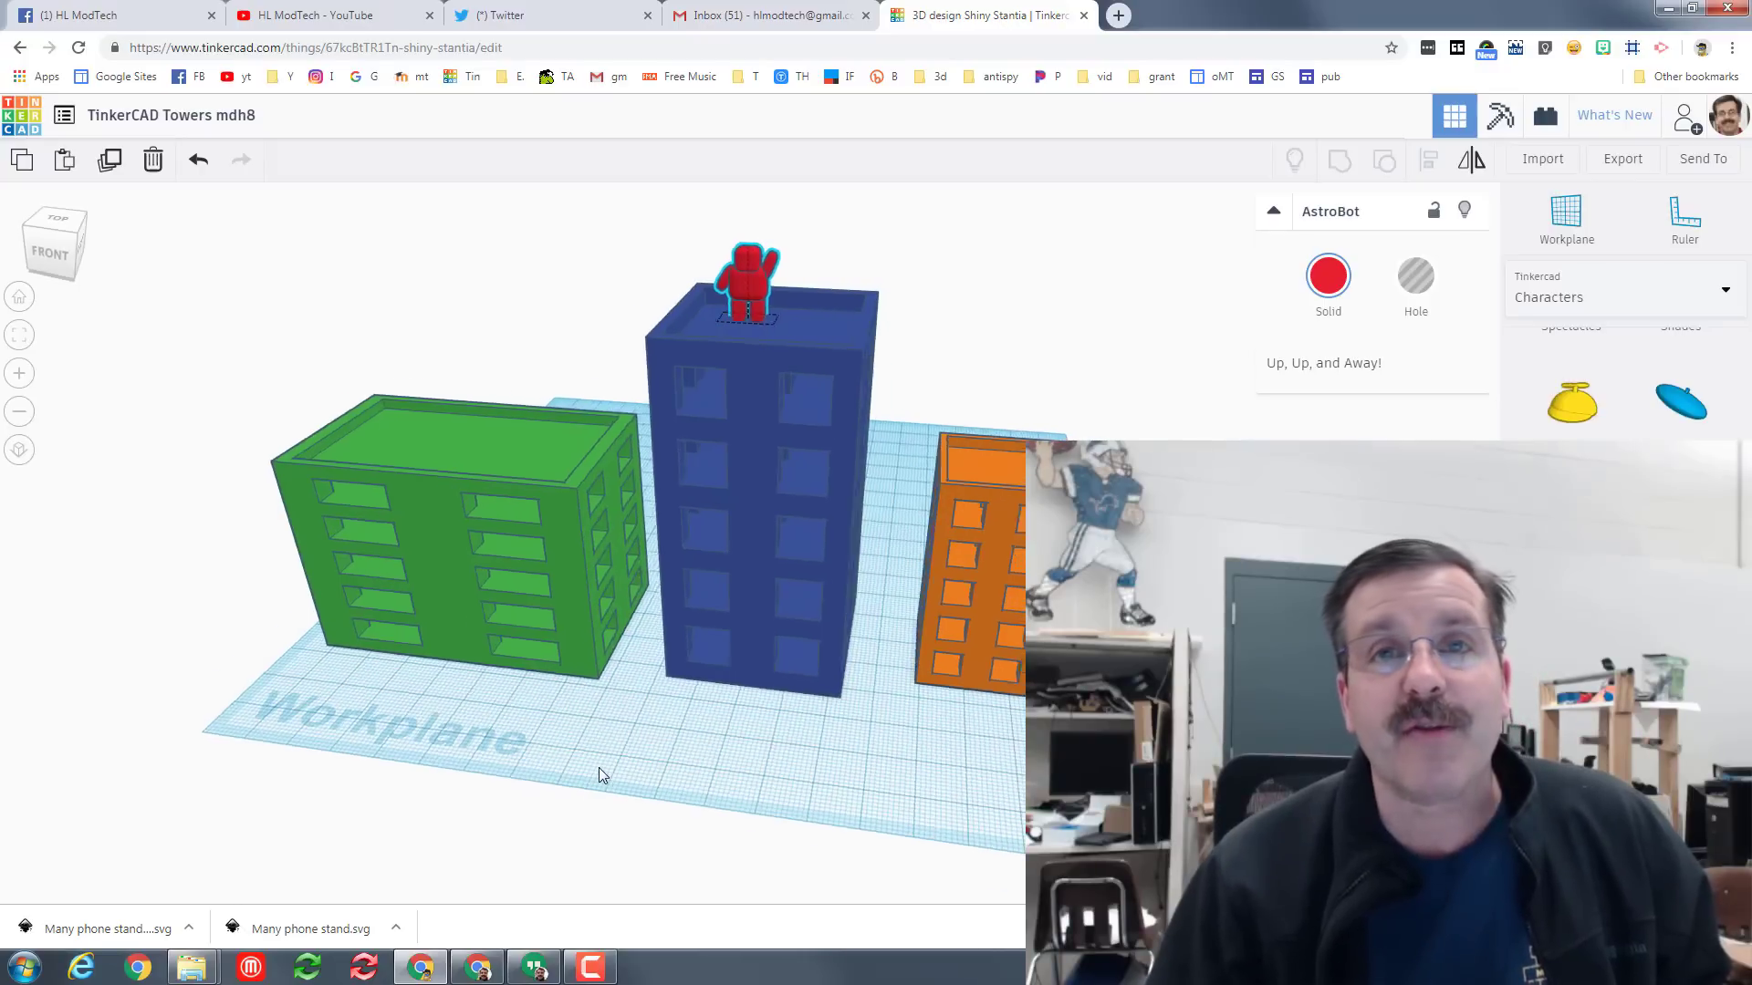